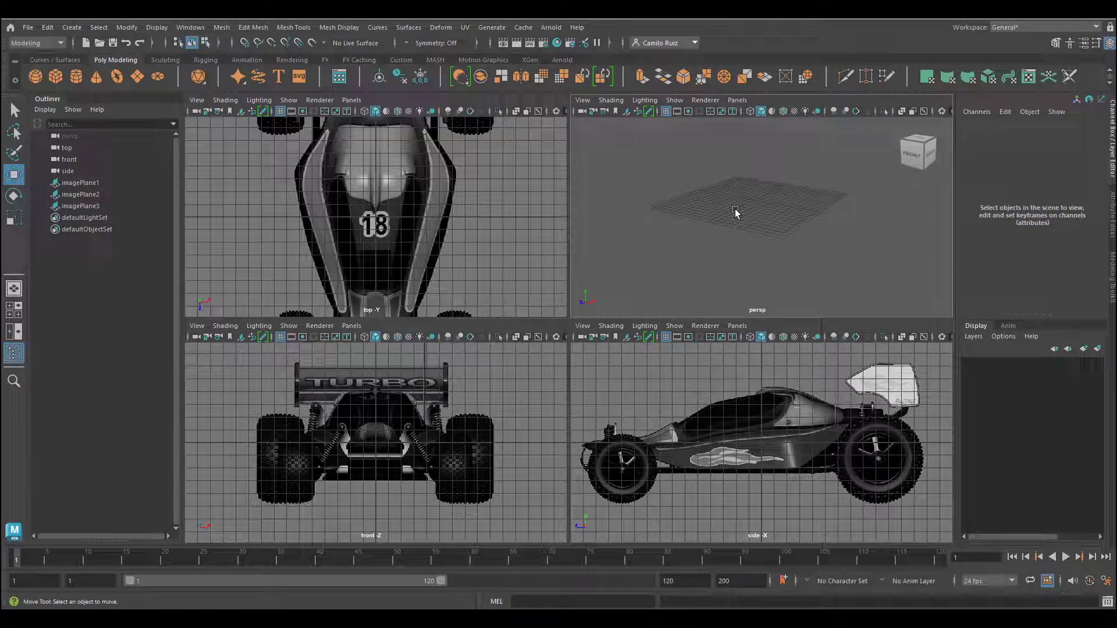
Create a polygon cube and scale it to about 14.6 wide, 3.7 high and 15.7 long over the car body
click(56, 76)
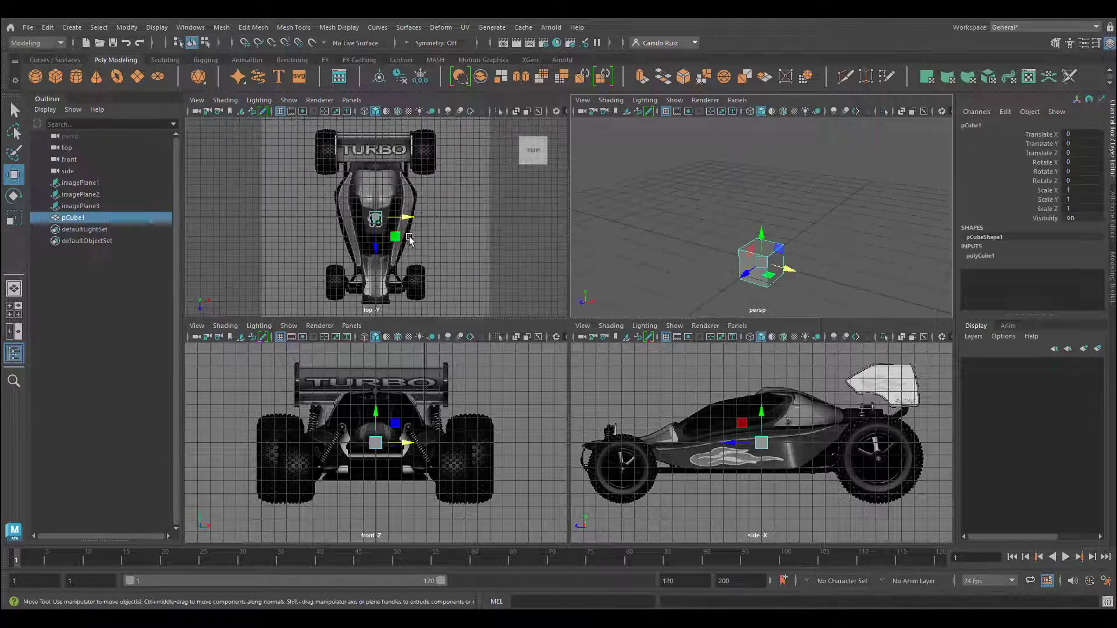
scroll(400, 443, down, 3)
scroll(400, 442, up, 3)
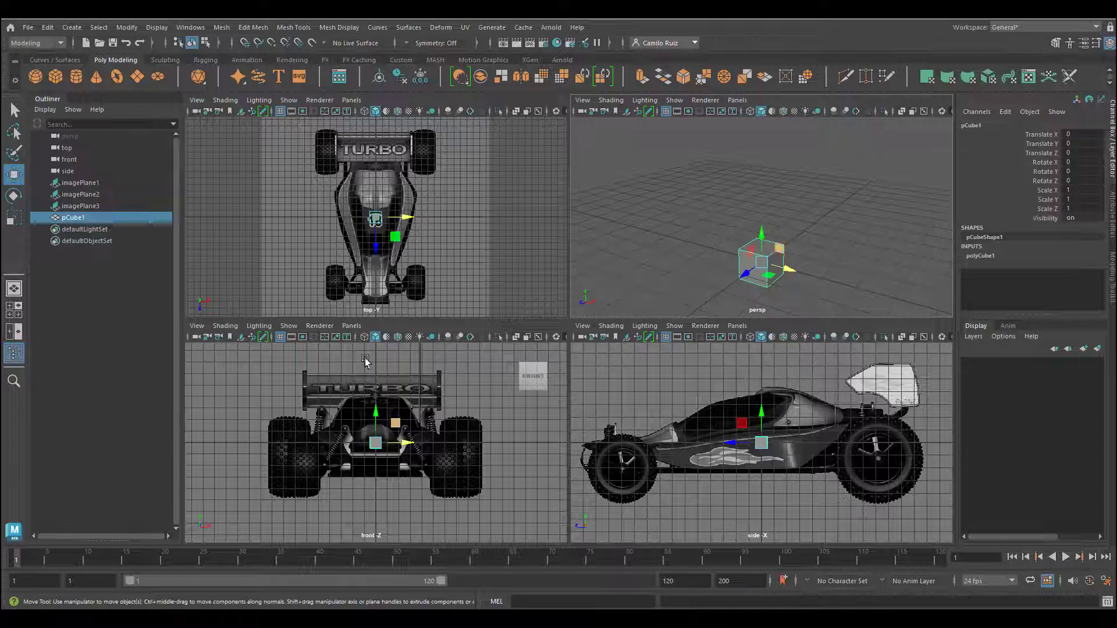
key(r)
drag(400, 222, 427, 234)
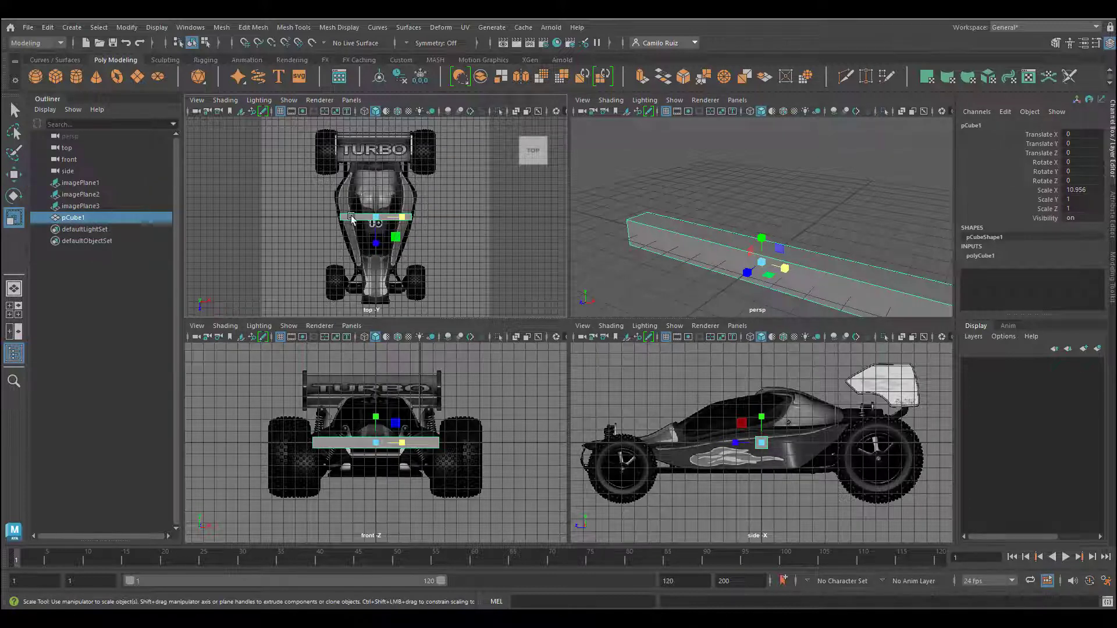
drag(376, 243, 398, 507)
drag(401, 217, 409, 220)
drag(762, 416, 762, 368)
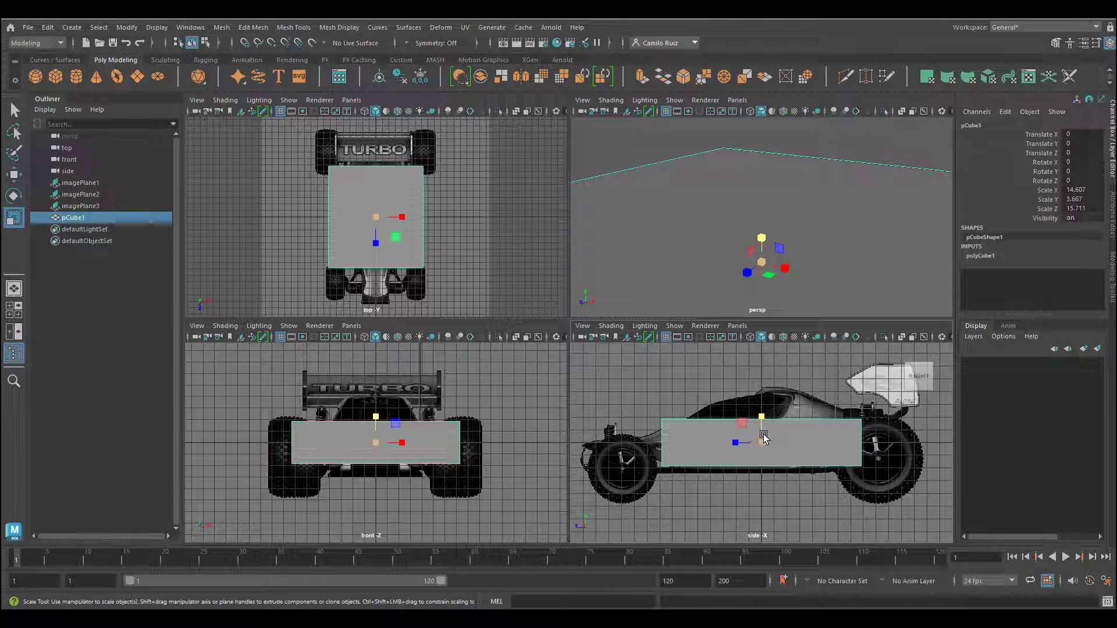
Show the cube as wireframe in the front, side and top views so the reference images stay visible
key(4)
key(4)
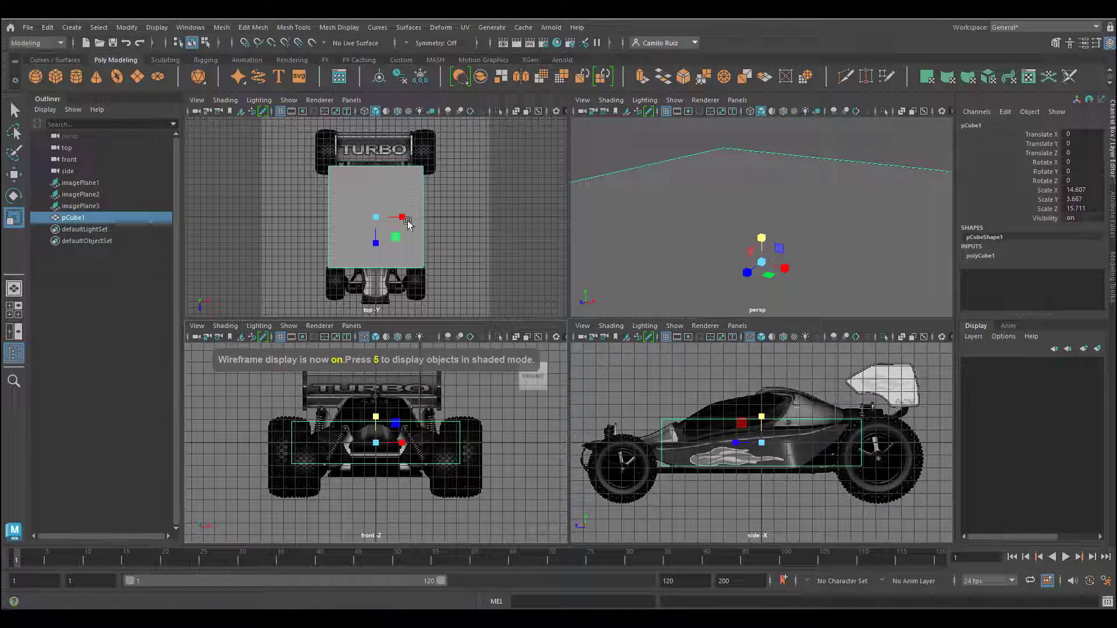
key(4)
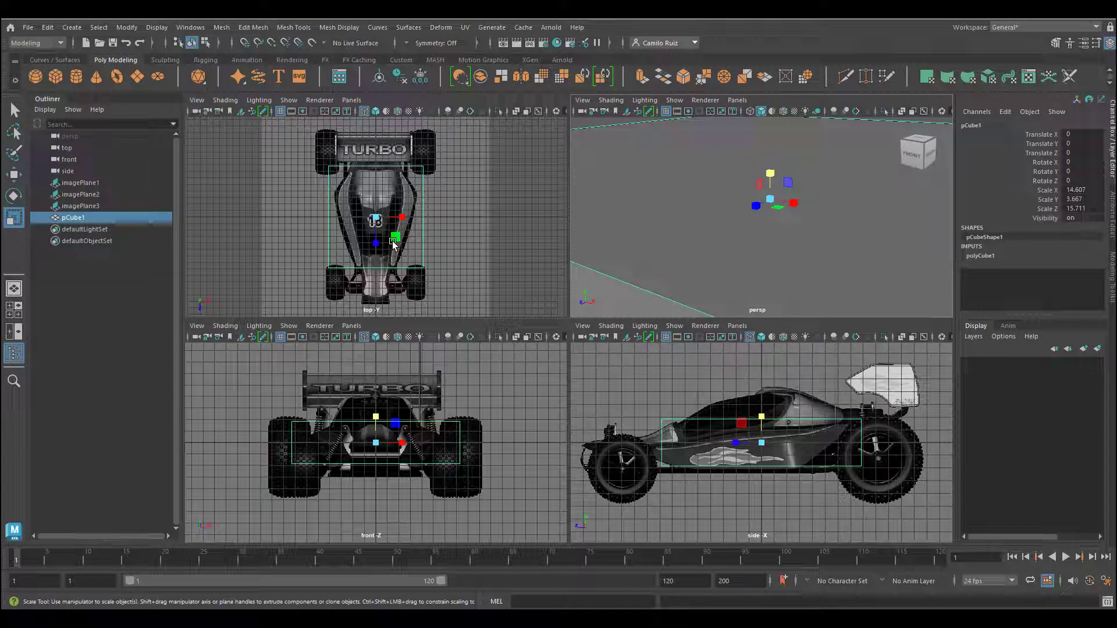
Reposition the cube over the car body at about -0.55 in Y and 1.19 in Z
drag(393, 245, 391, 248)
scroll(757, 439, up, 3)
key(w)
drag(777, 413, 719, 454)
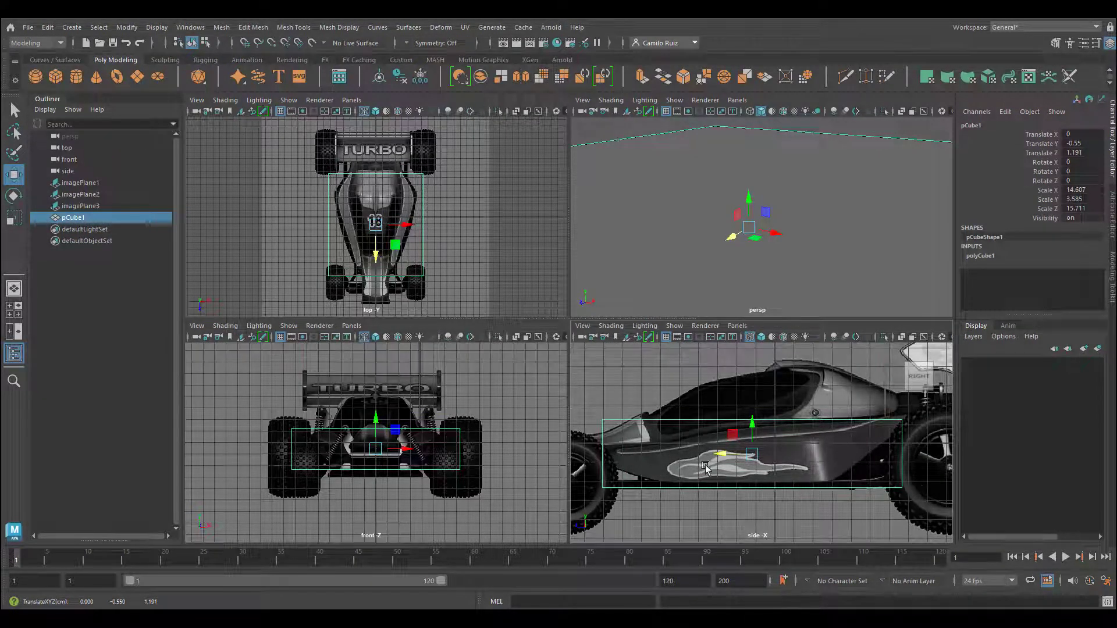
Scale the cube to about 17.46 long in Z and 13.3 wide in X to match the body reference
key(r)
drag(376, 255, 376, 259)
scroll(375, 259, up, 2)
drag(408, 227, 404, 226)
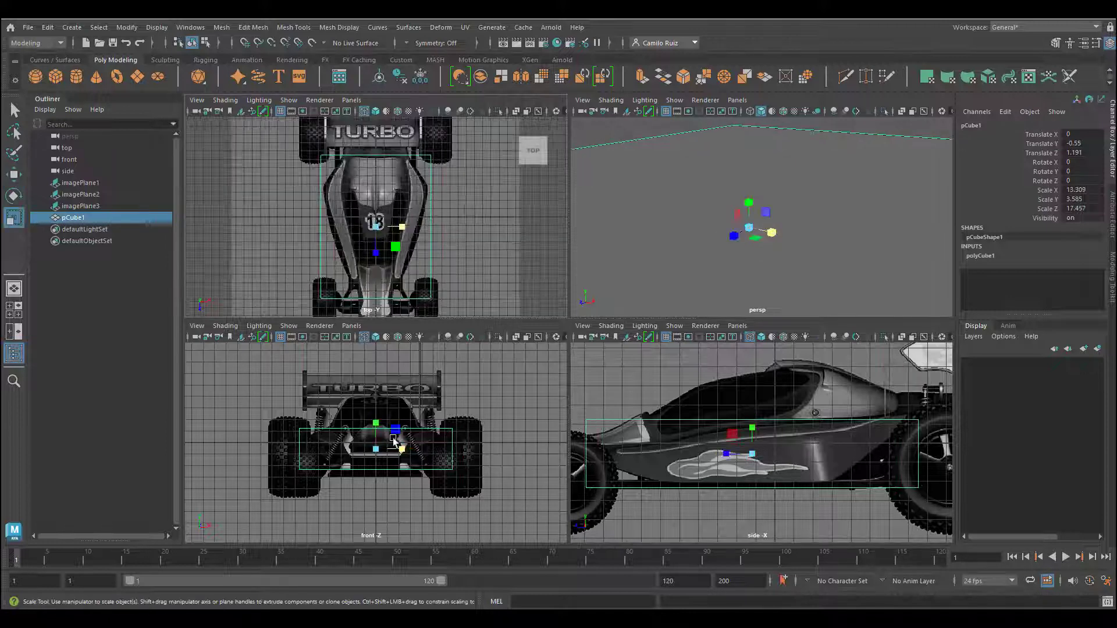
Fine-tune the cube's fit with a width scale of about 12.88 and a height position of about -0.27
key(w)
drag(378, 419, 379, 427)
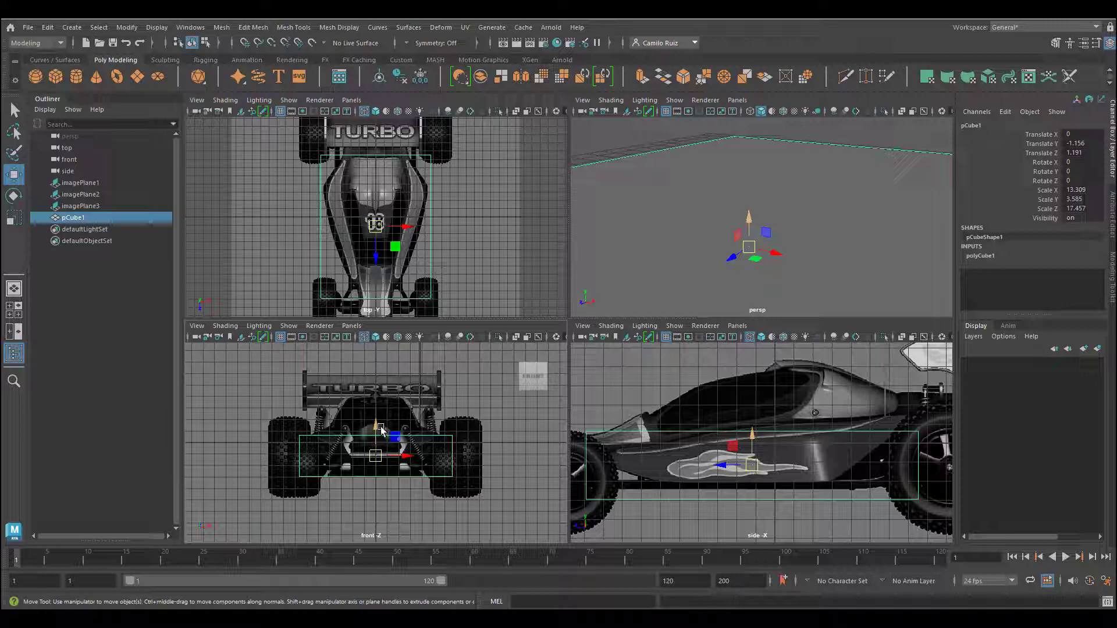
key(e)
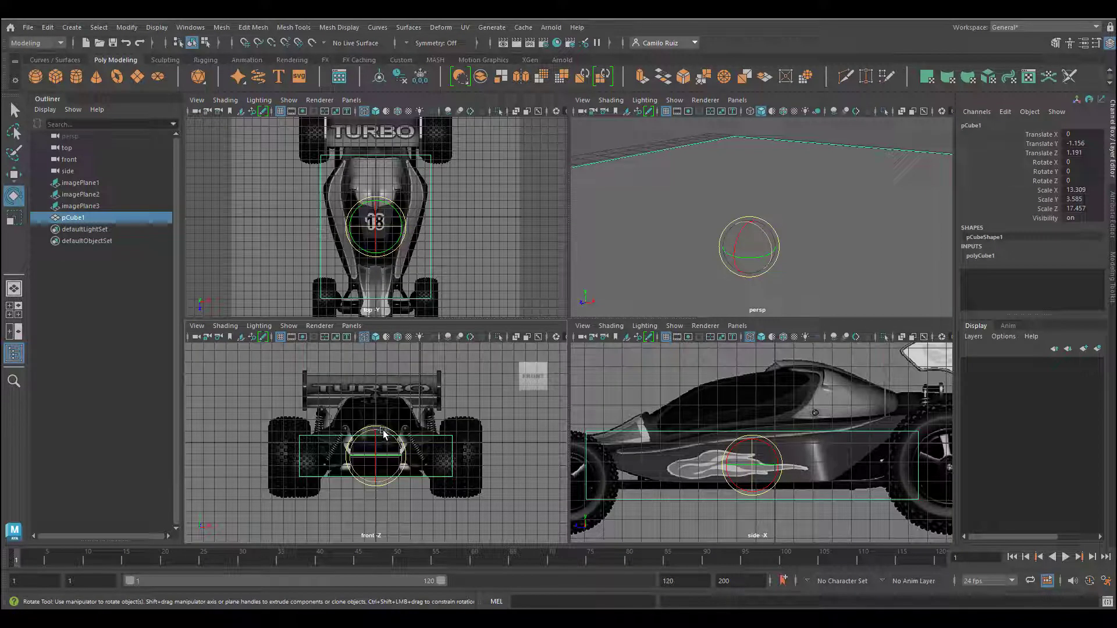
key(r)
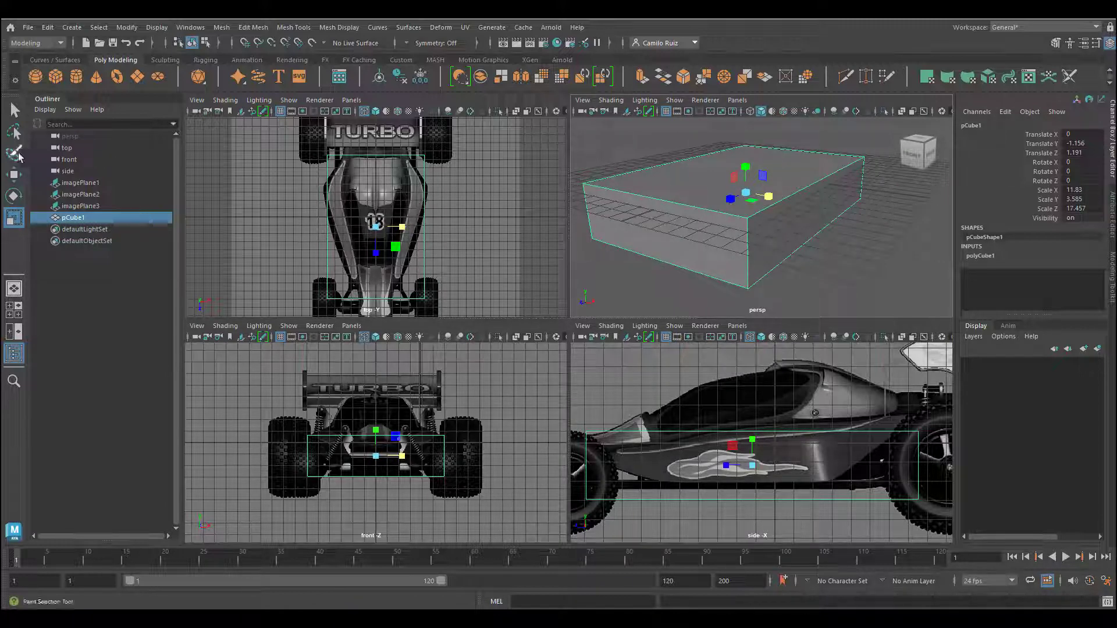
alt+drag(740, 237, 760, 250)
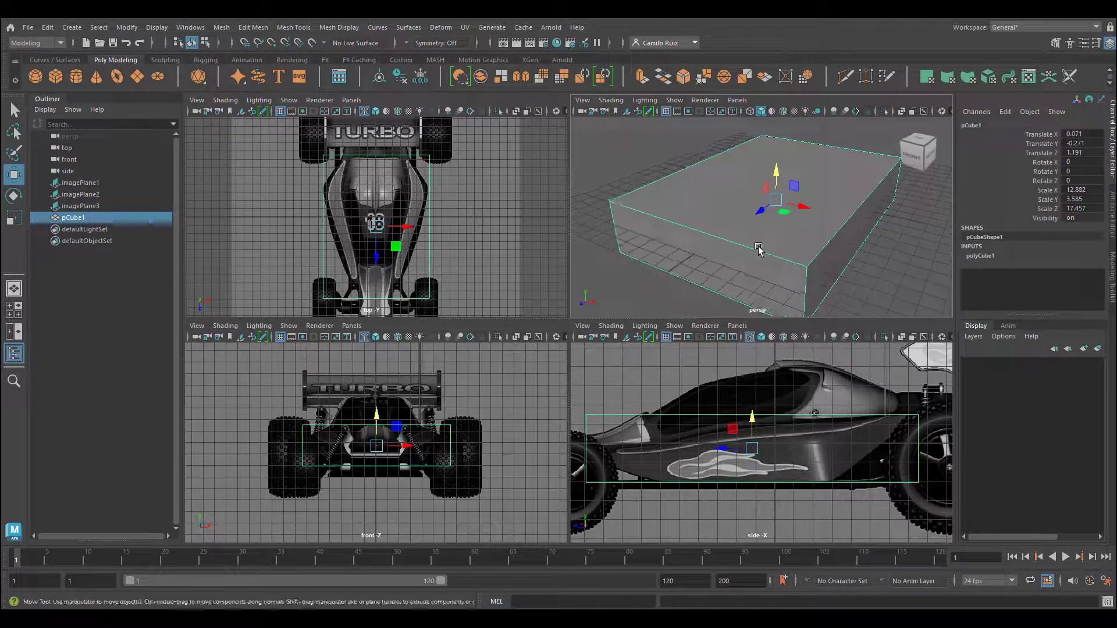
alt+middle_drag(761, 250, 730, 218)
alt+drag(729, 218, 736, 243)
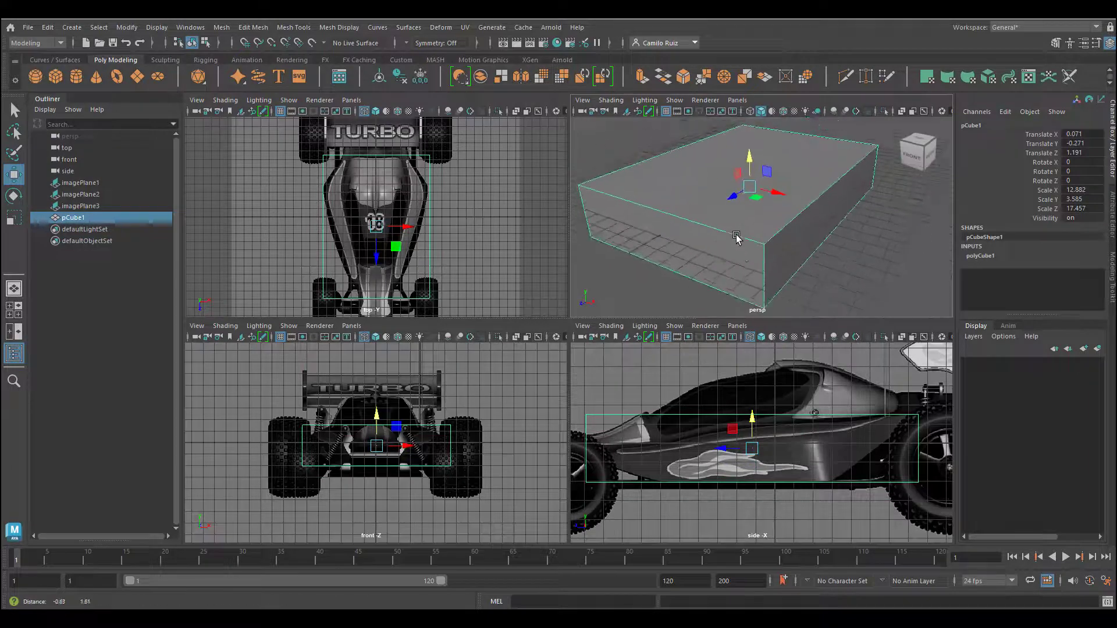
Set the cube's width subdivisions to 4 and its depth subdivisions to 6
click(976, 257)
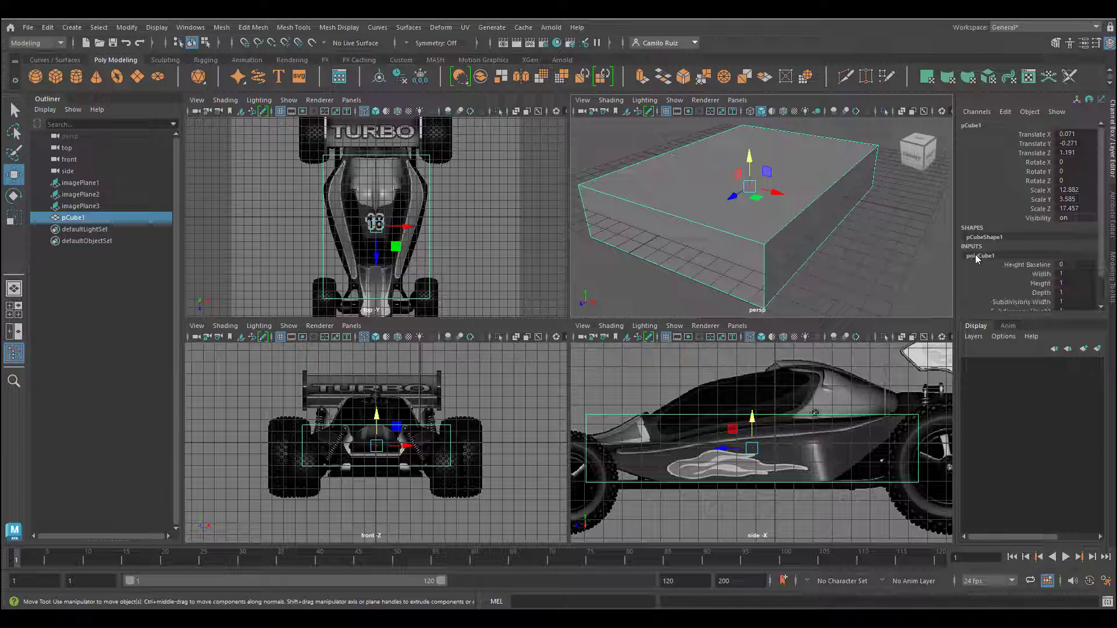
click(1005, 284)
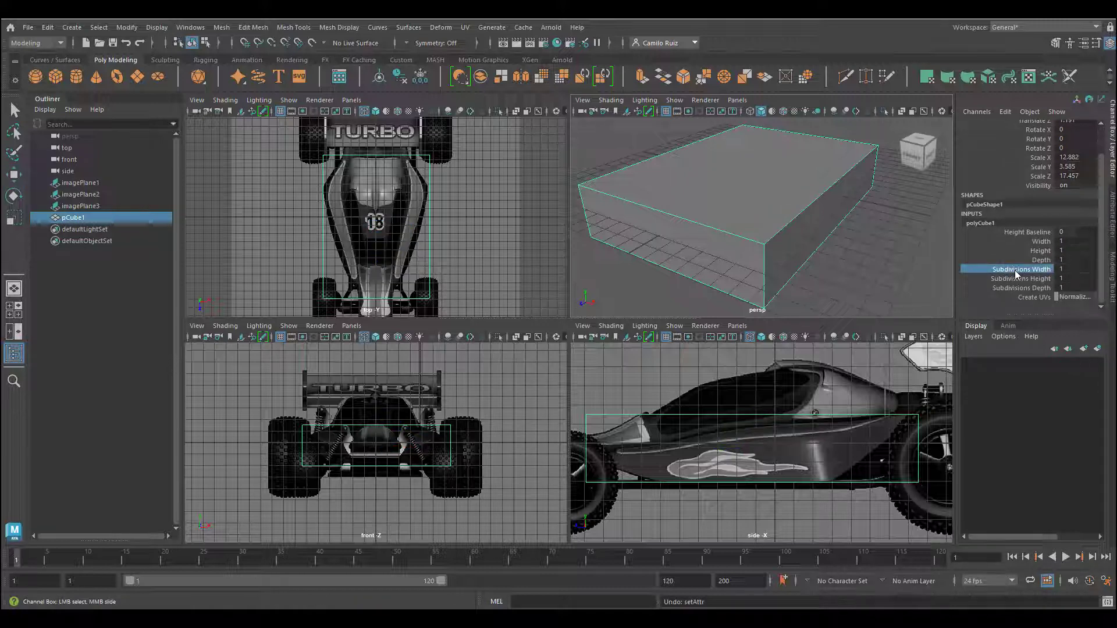
middle_drag(877, 267, 924, 251)
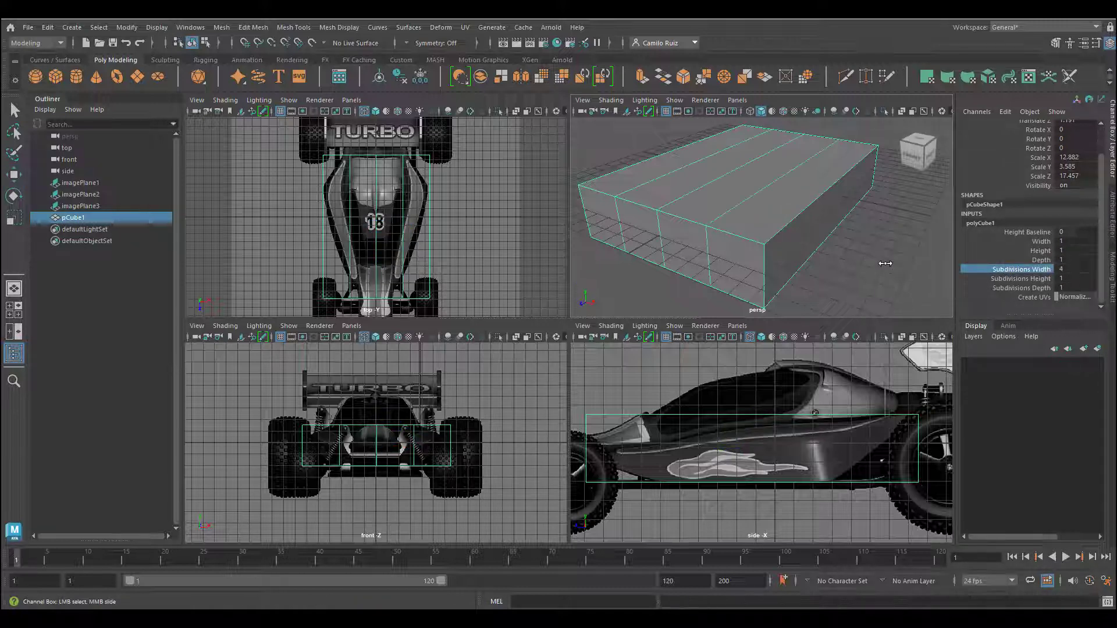
click(1025, 279)
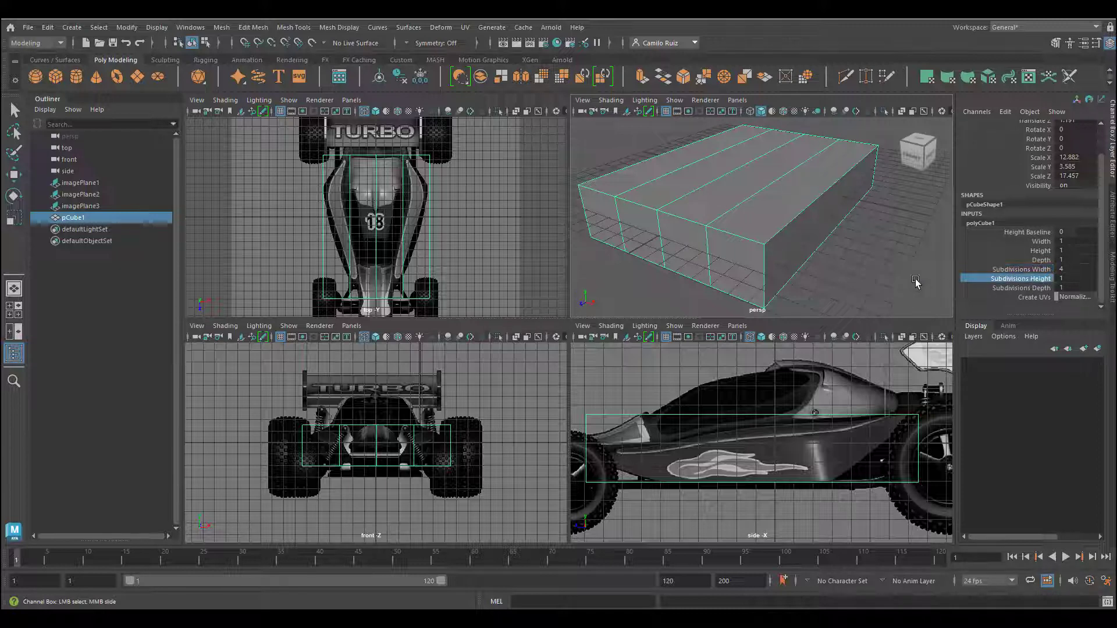
click(1022, 288)
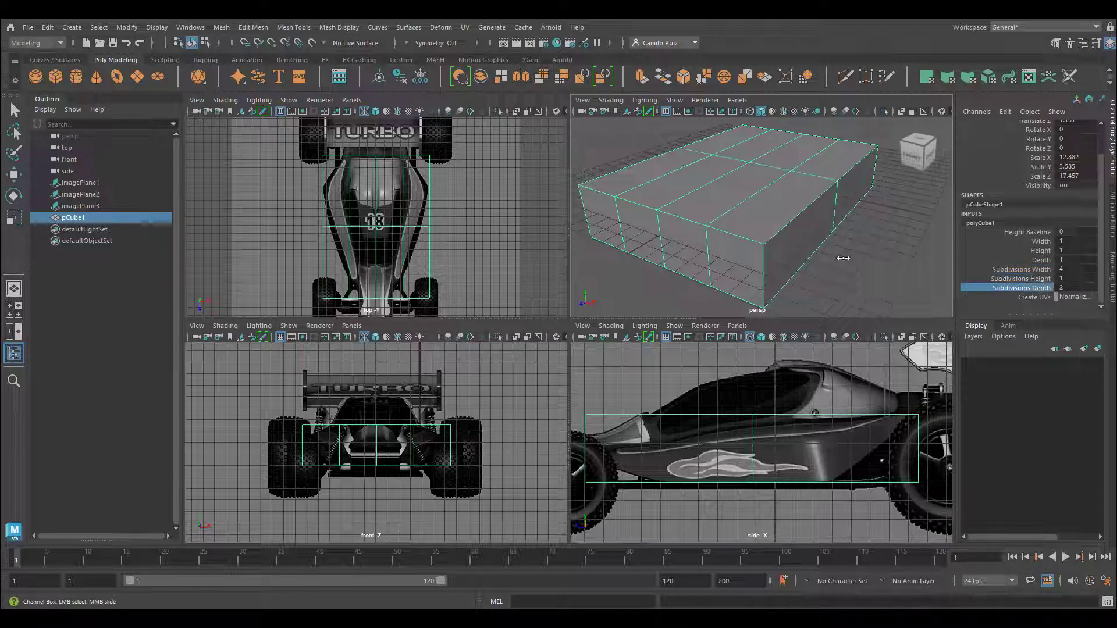
middle_drag(842, 258, 868, 260)
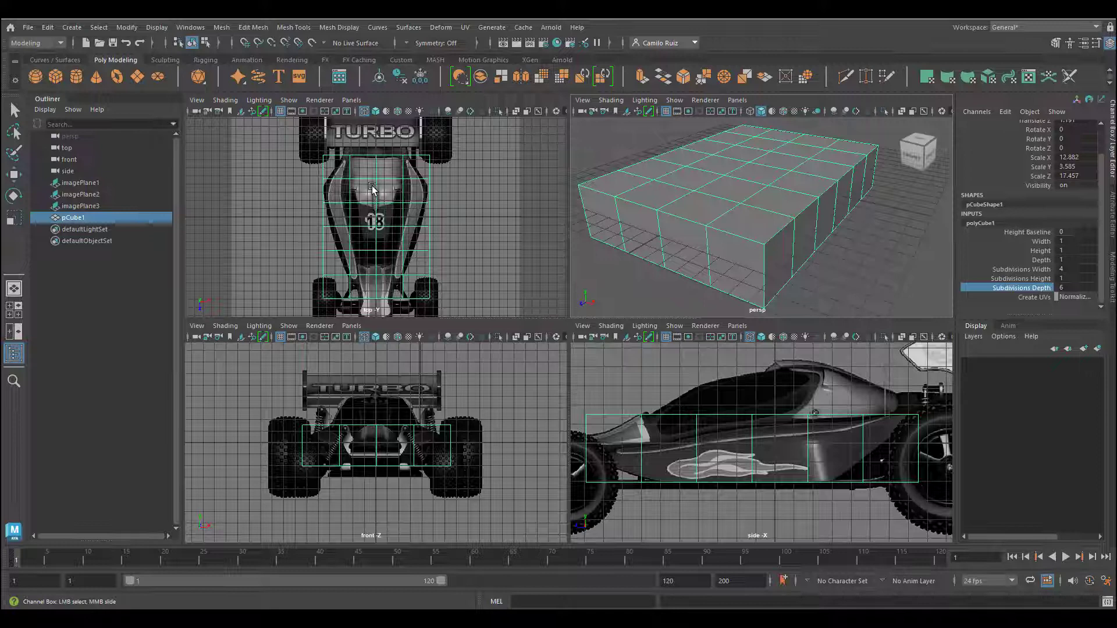
Switch the cube to vertex editing and narrow its rearmost vertex row to the body outline in the top view
right_drag(372, 190, 329, 187)
scroll(336, 229, up, 5)
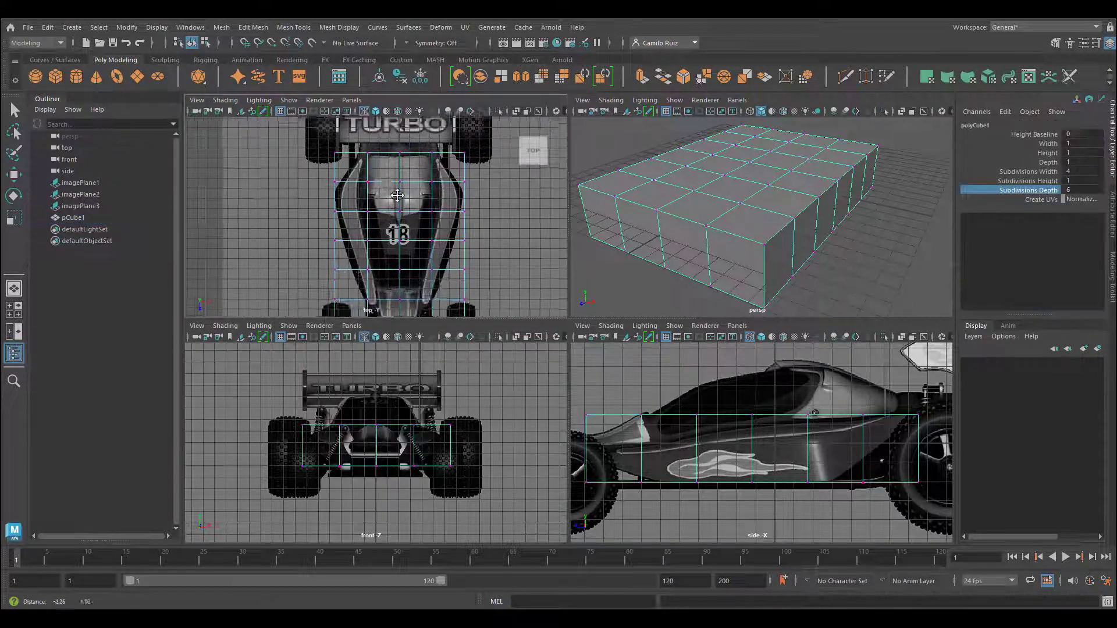
alt+middle_drag(336, 229, 361, 233)
drag(228, 183, 515, 231)
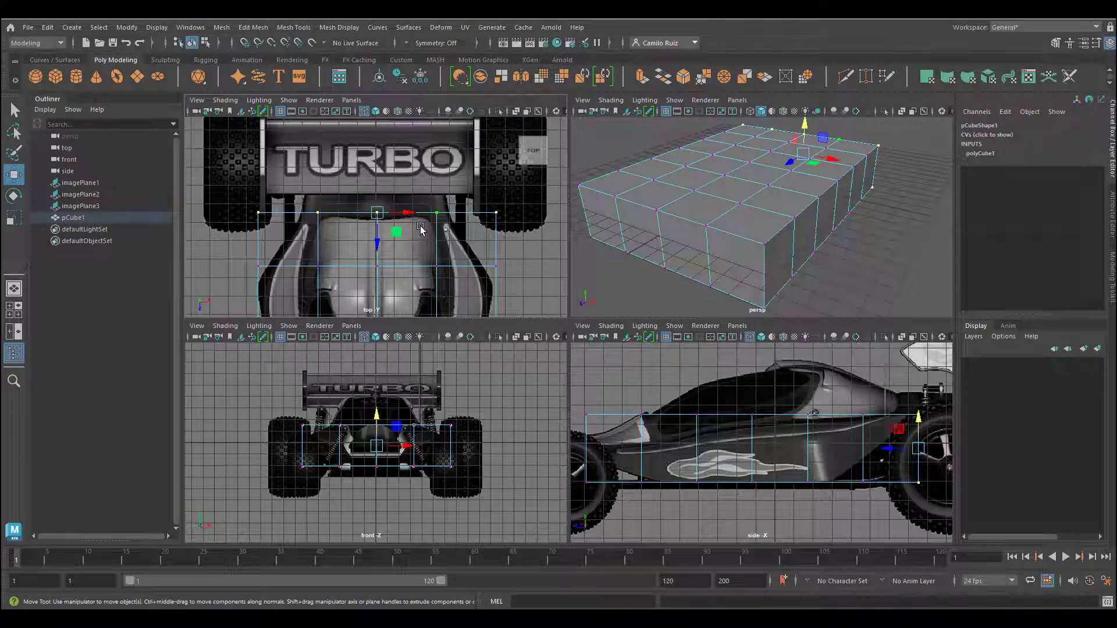
key(r)
drag(408, 212, 395, 214)
Narrow the middle vertex row and the next row forward to follow the body's taper in the top view
alt+right_drag(460, 251, 407, 215)
alt+middle_drag(284, 315, 280, 228)
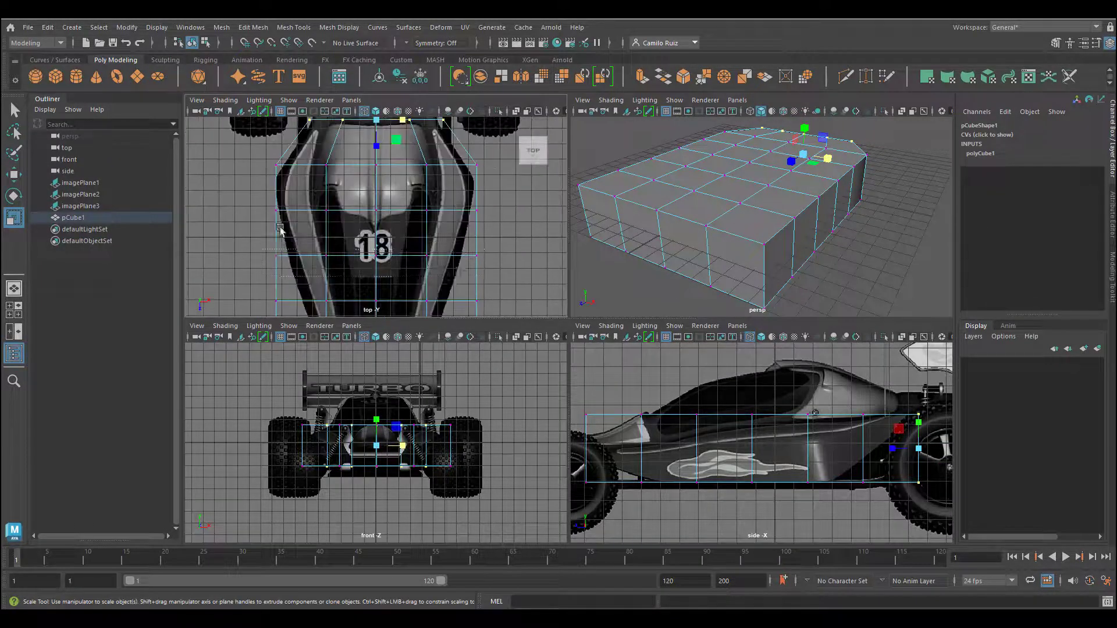
click(263, 249)
drag(262, 249, 484, 276)
drag(404, 256, 404, 260)
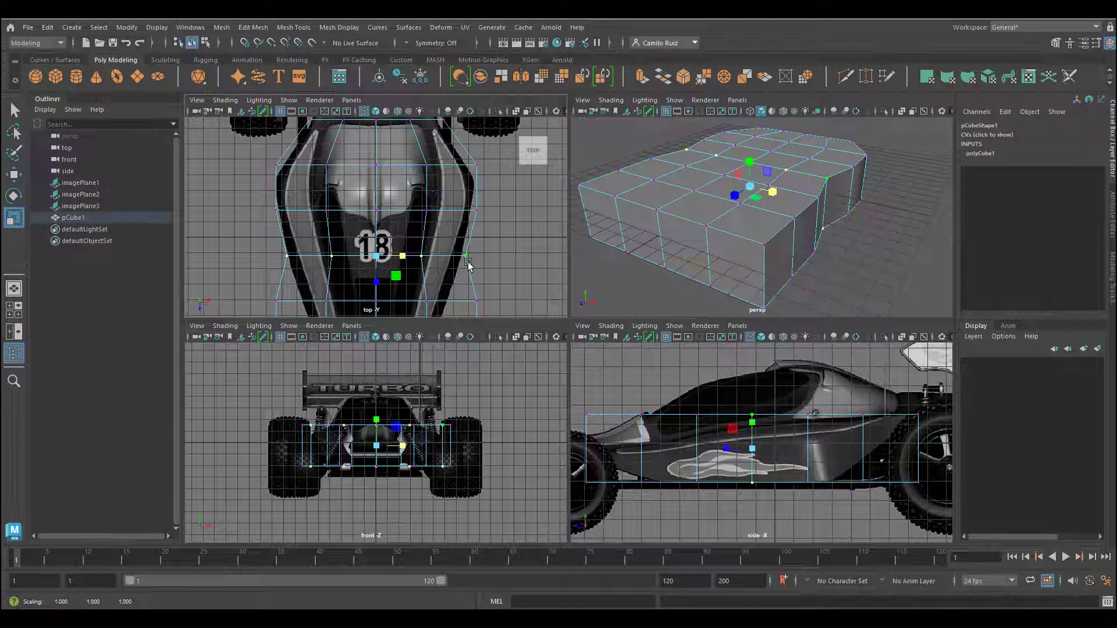
alt+middle_drag(440, 270, 463, 200)
drag(271, 212, 509, 256)
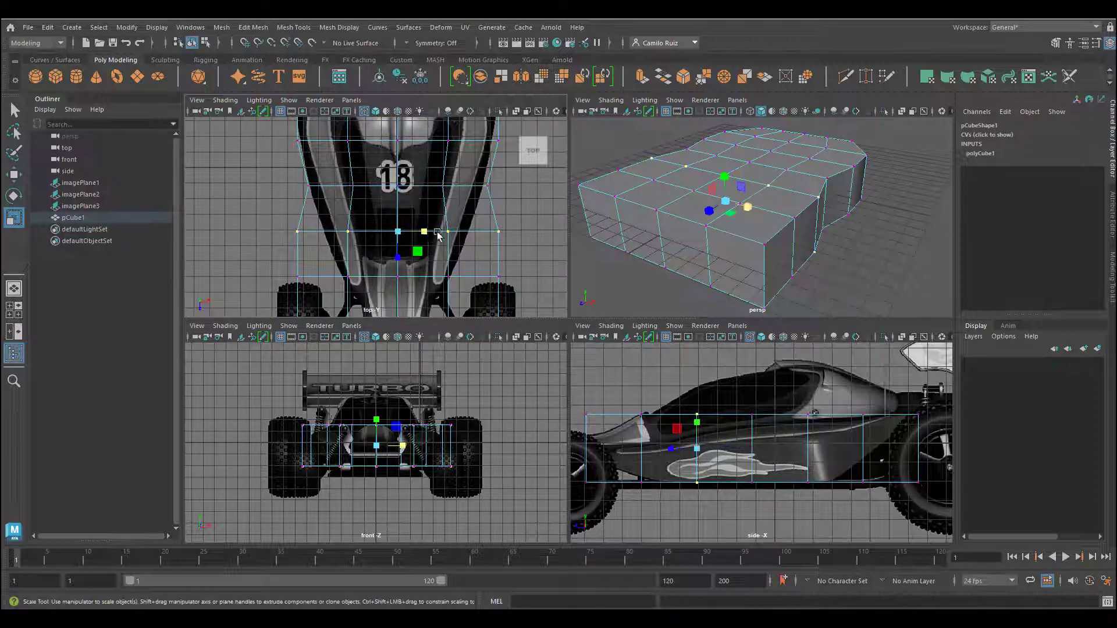
drag(427, 232, 420, 233)
Narrow the two frontmost vertex rows to match the car's nose in the top view
alt+middle_drag(432, 256, 430, 208)
drag(272, 211, 508, 245)
drag(423, 229, 411, 229)
drag(269, 258, 512, 288)
drag(436, 278, 410, 278)
Lower the upper vertices of the two frontmost rows to the nose line in the side view
scroll(484, 393, up, 3)
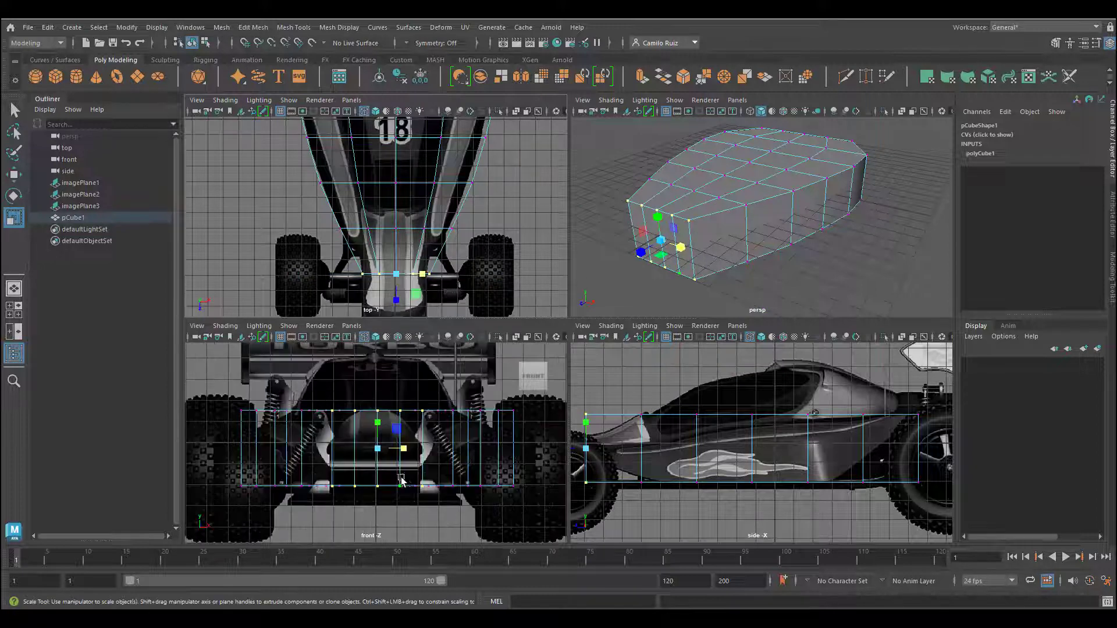
mouse_move(575, 402)
alt+middle_down()
mouse_move(596, 409)
mouse_move(589, 386)
alt+middle_up()
drag(587, 383, 680, 417)
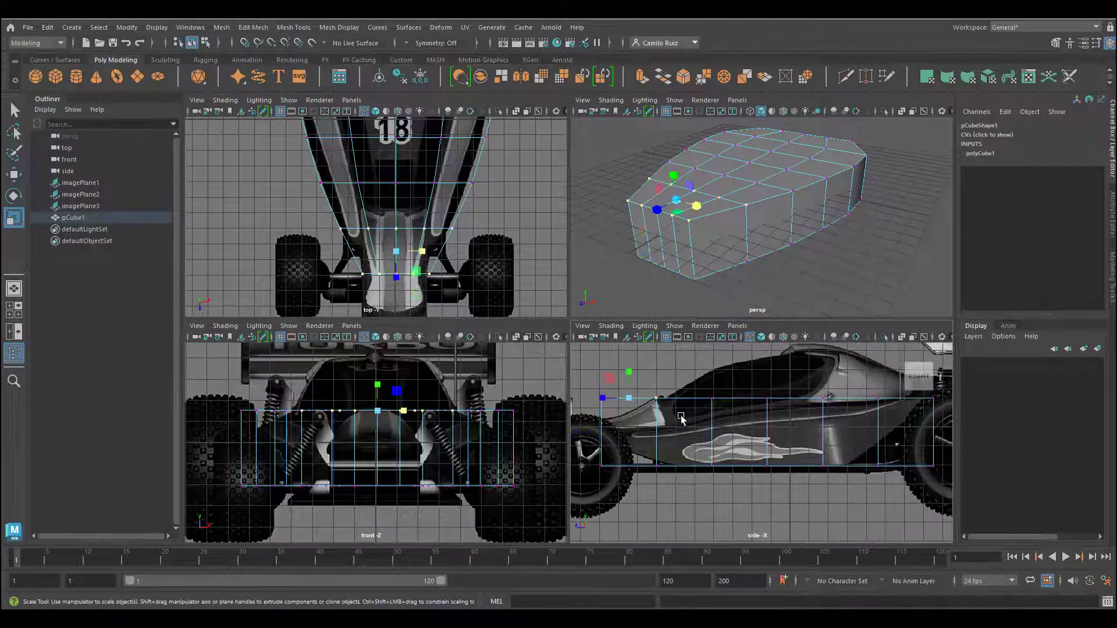
scroll(704, 394, down, 2)
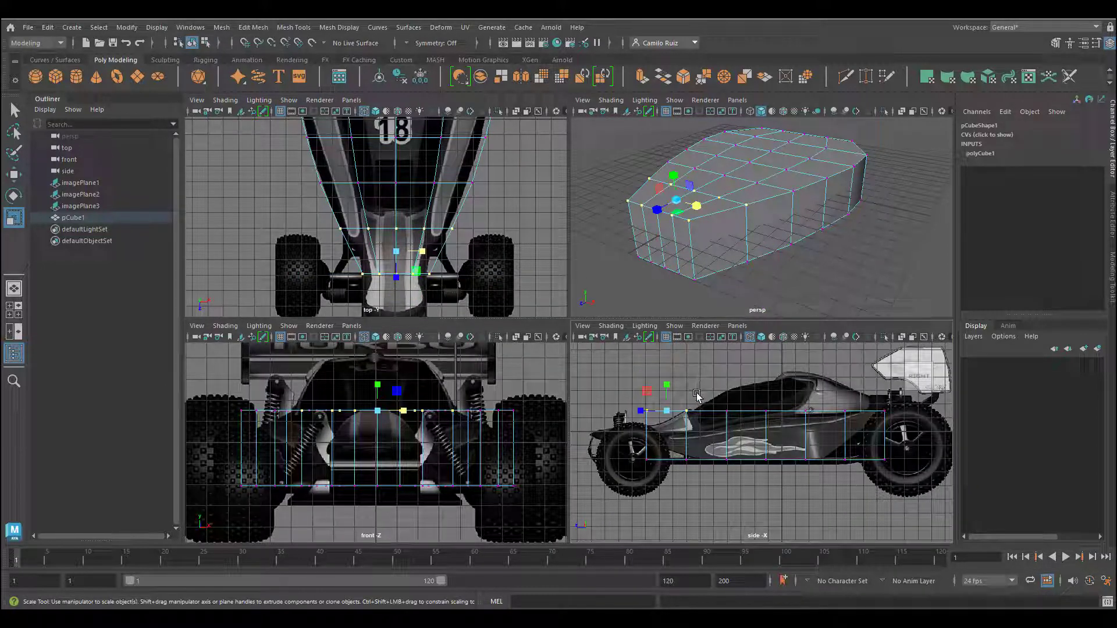
key(w)
drag(667, 386, 730, 443)
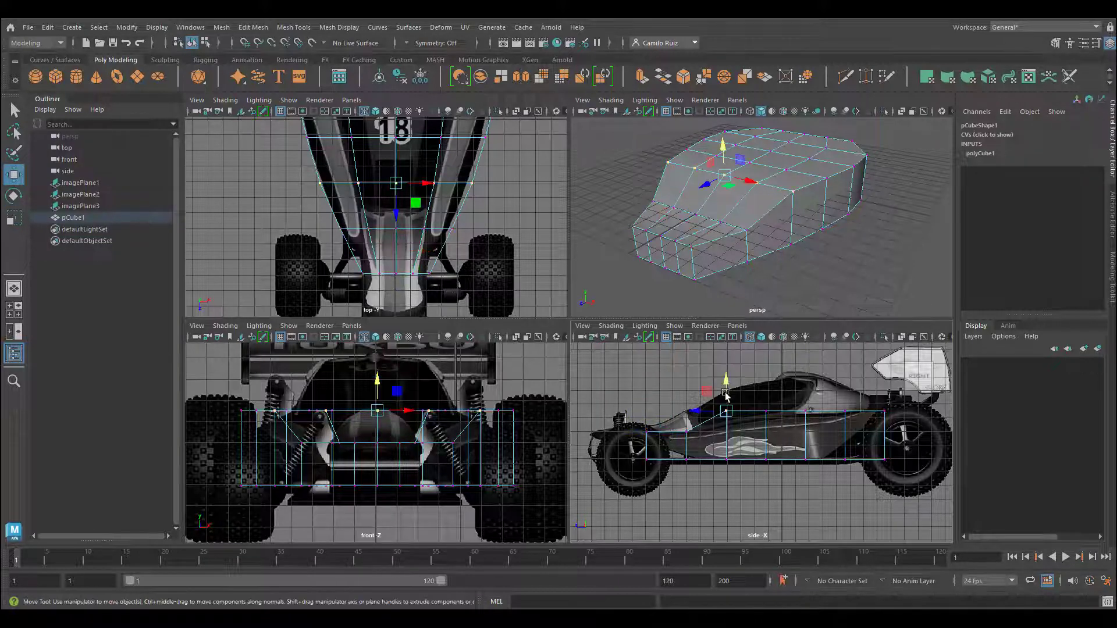
Adjust the heights of the upper vertex rows through the mid-body to follow the body's upper line in the side view
drag(727, 382, 780, 427)
drag(765, 387, 817, 425)
drag(806, 389, 856, 422)
Raise the rear end's lower and upper vertices to match the body's sloping tail in the side view, then clear the selection
mouse_move(701, 234)
alt+mouse_down()
mouse_move(762, 216)
mouse_move(701, 237)
alt+mouse_up()
drag(872, 448, 896, 473)
drag(884, 430, 884, 412)
drag(834, 449, 855, 472)
drag(844, 434, 844, 434)
drag(871, 431, 895, 455)
drag(885, 411, 885, 408)
drag(870, 398, 898, 424)
drag(885, 380, 884, 374)
click(839, 250)
mouse_move(839, 250)
alt+mouse_down()
mouse_move(871, 204)
mouse_move(848, 238)
alt+mouse_up()
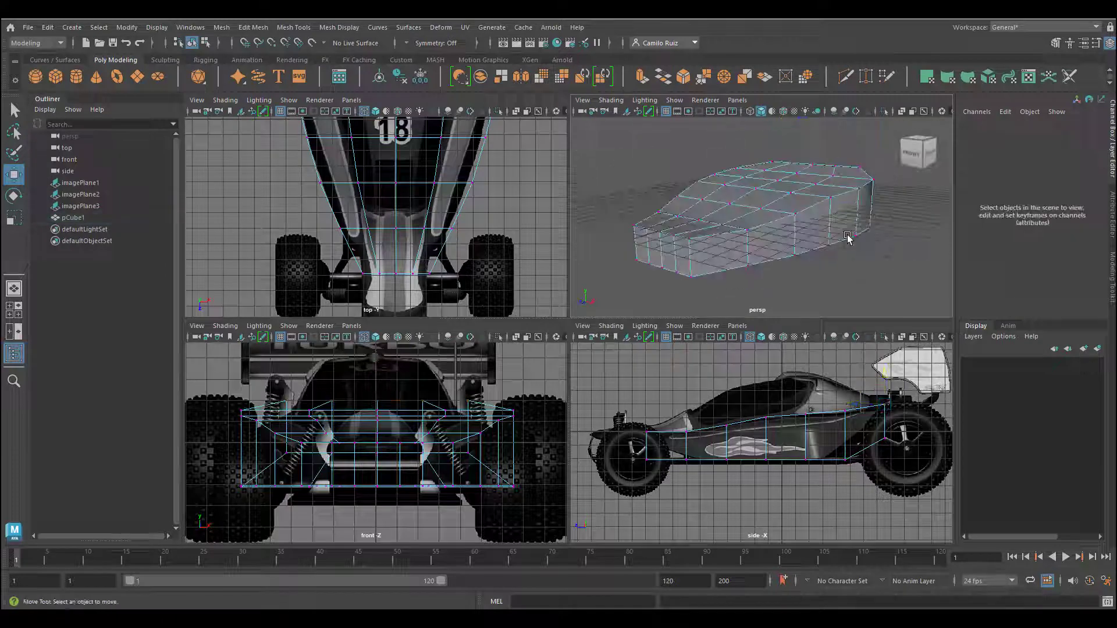
alt+drag(763, 233, 783, 250)
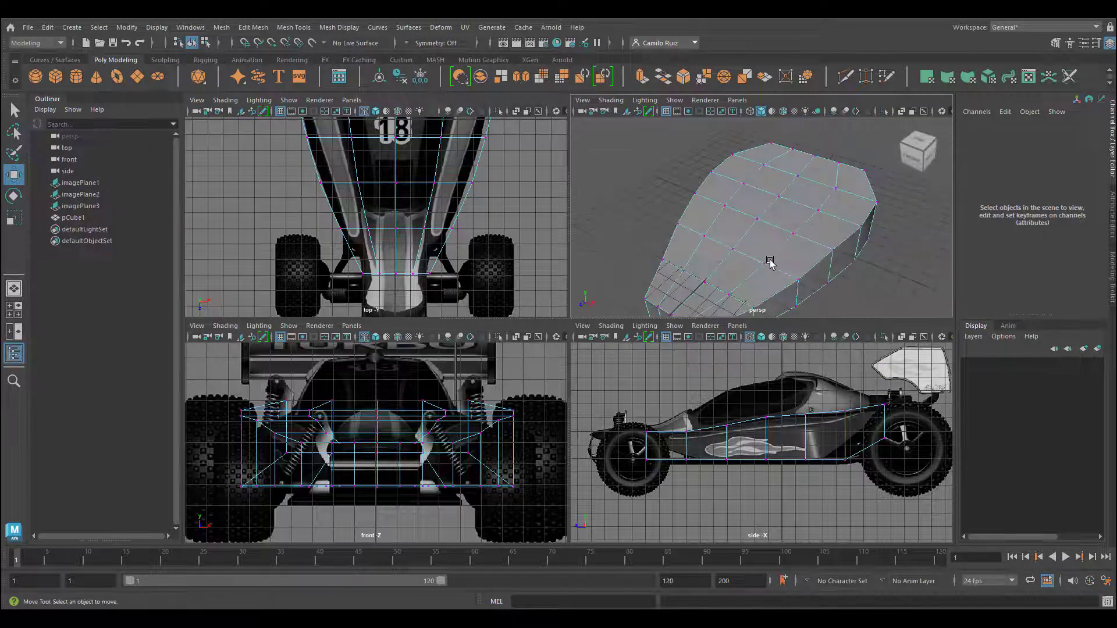
alt+middle_drag(773, 260, 761, 216)
click(753, 225)
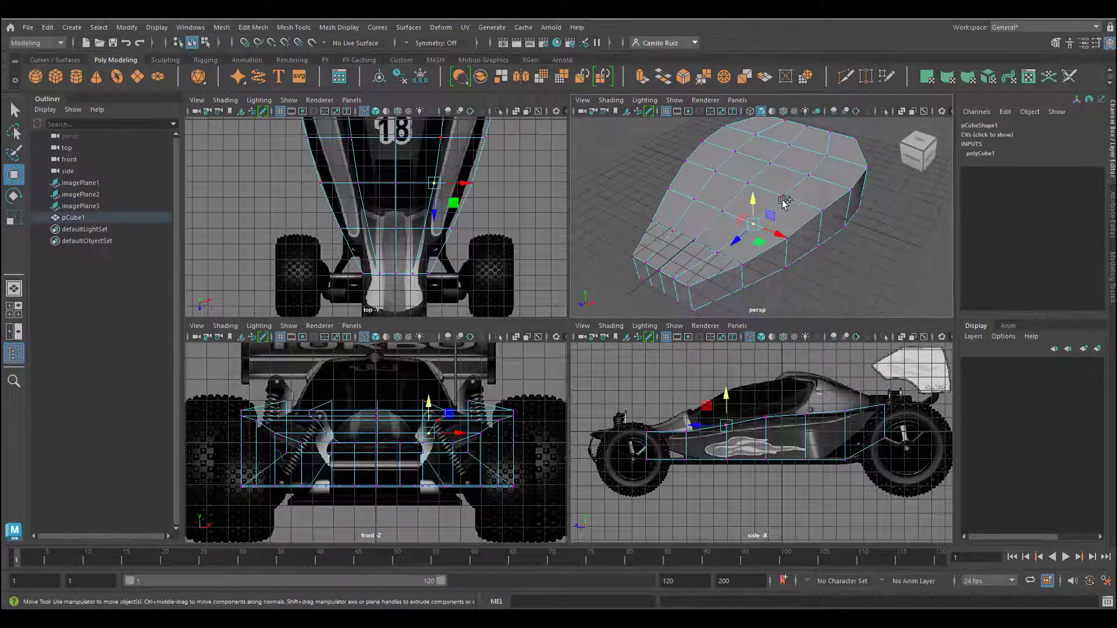
shift+click(785, 195)
shift+click(809, 177)
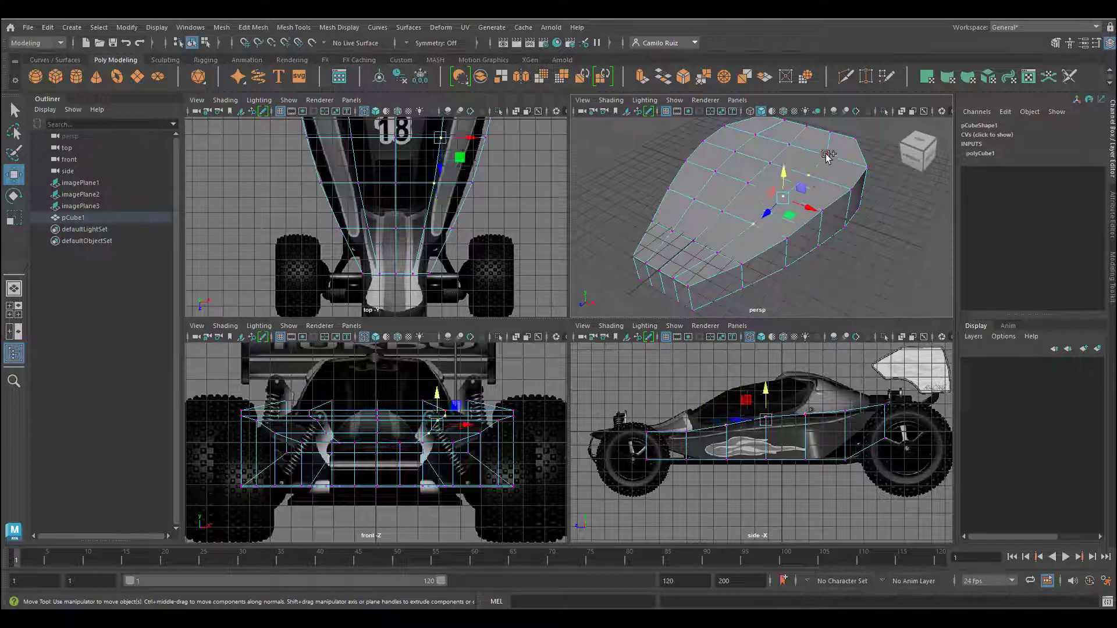
shift+click(827, 155)
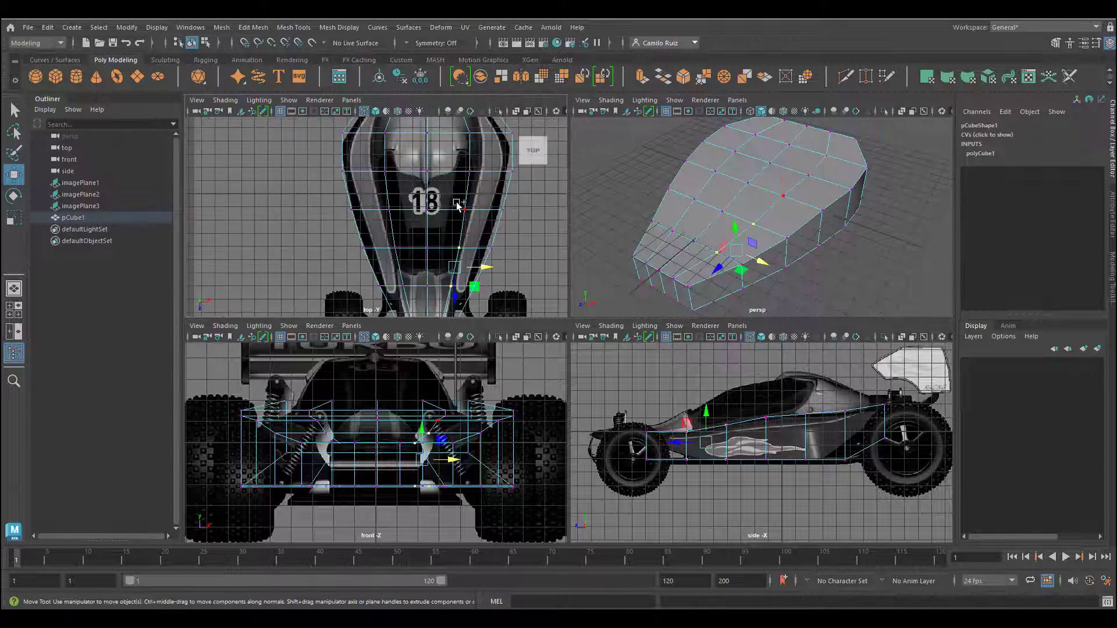
Shift the inner lengthwise vertex row on one half of the body outward to follow the cockpit's side in the top view
shift+drag(455, 202, 473, 220)
shift+drag(461, 165, 476, 175)
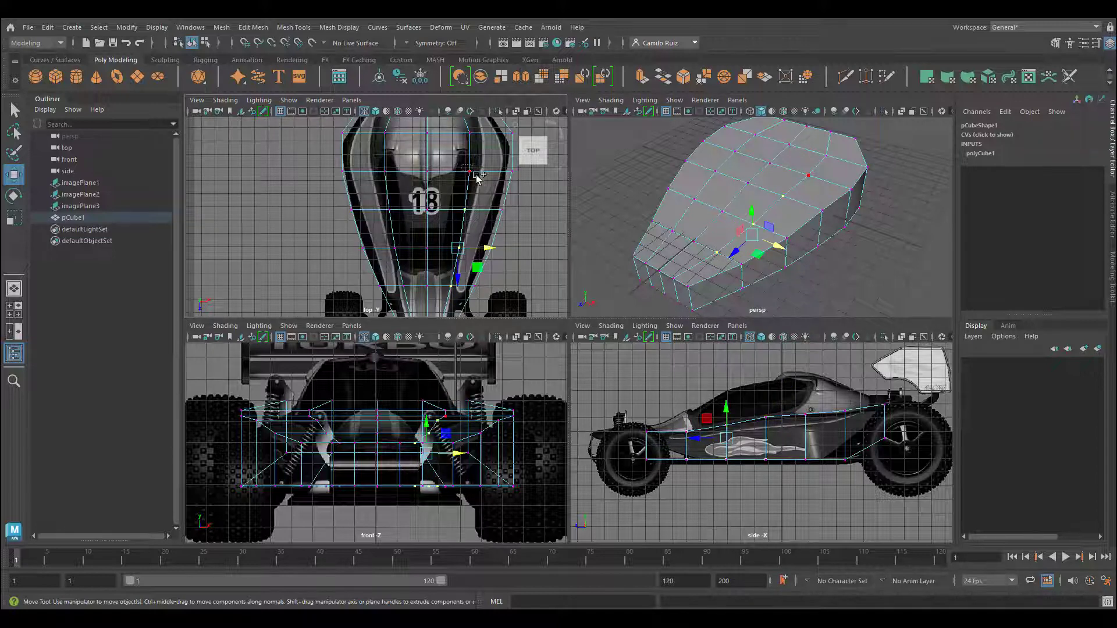
shift+click(476, 176)
alt+middle_drag(515, 193, 533, 248)
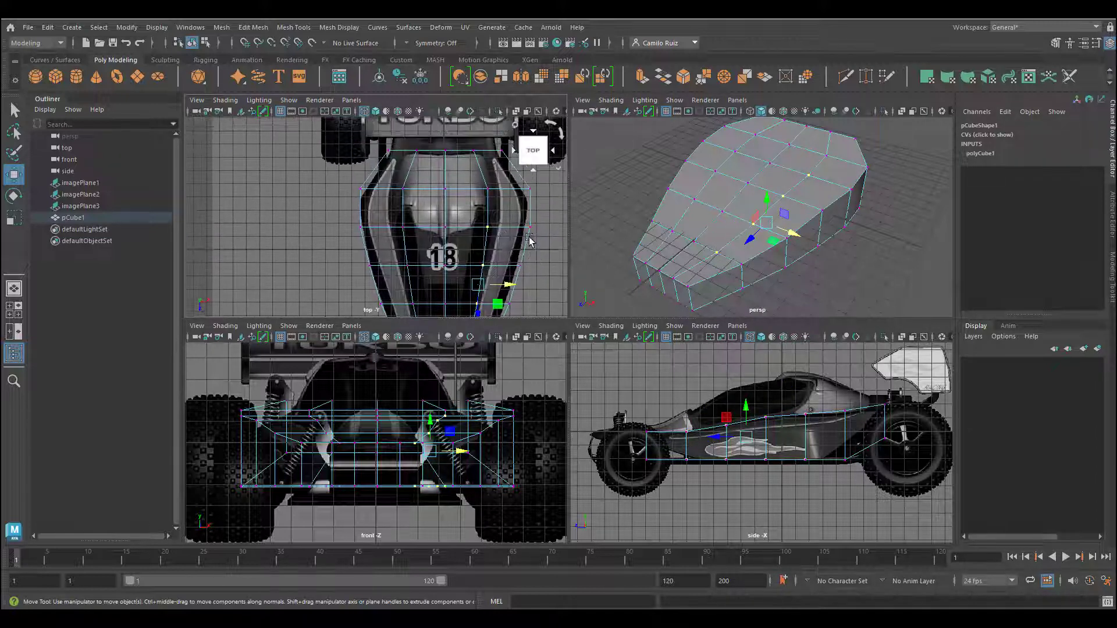
shift+drag(477, 181, 494, 192)
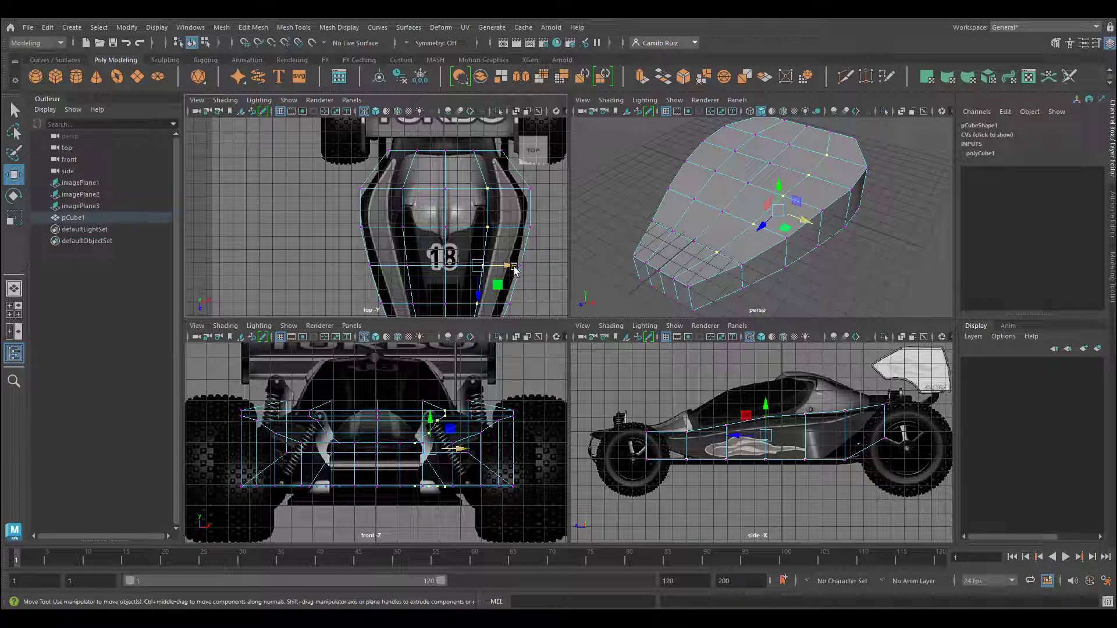
drag(513, 266, 520, 268)
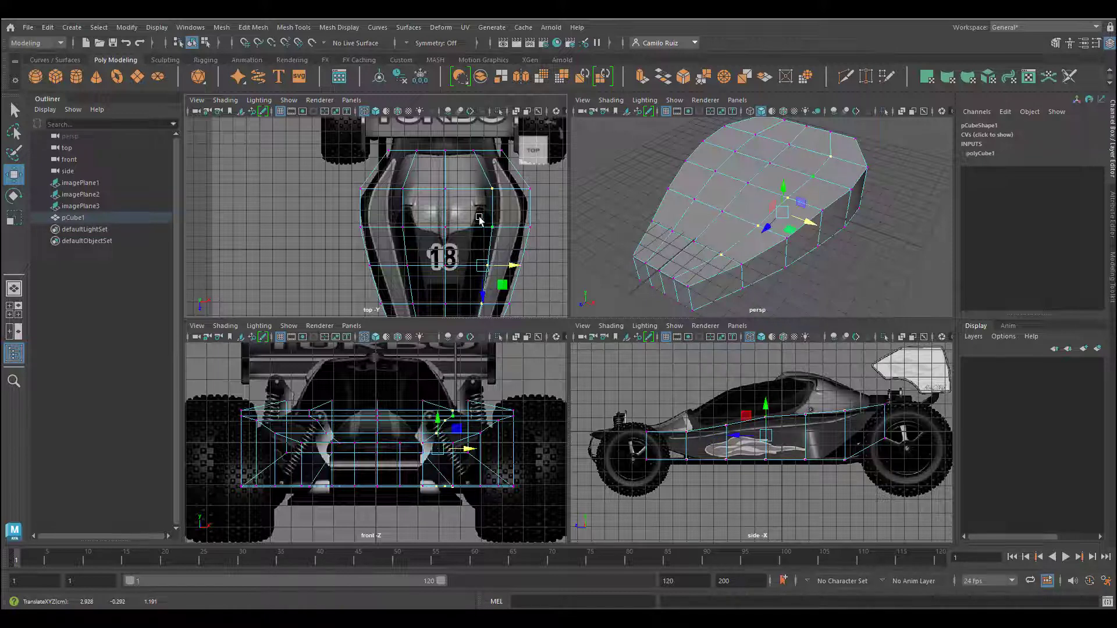
drag(478, 216, 507, 239)
drag(522, 228, 529, 228)
drag(480, 178, 529, 189)
Shift the opposite inner lengthwise vertex row outward to match the cockpit's side in the top view, fine-tuning the first row
drag(388, 178, 409, 236)
drag(433, 228, 409, 266)
scroll(419, 232, down, 1)
drag(434, 258, 416, 299)
alt+middle_drag(458, 277, 459, 194)
drag(445, 222, 440, 222)
drag(412, 252, 431, 271)
drag(453, 262, 449, 261)
alt+drag(792, 222, 865, 225)
scroll(865, 225, up, 4)
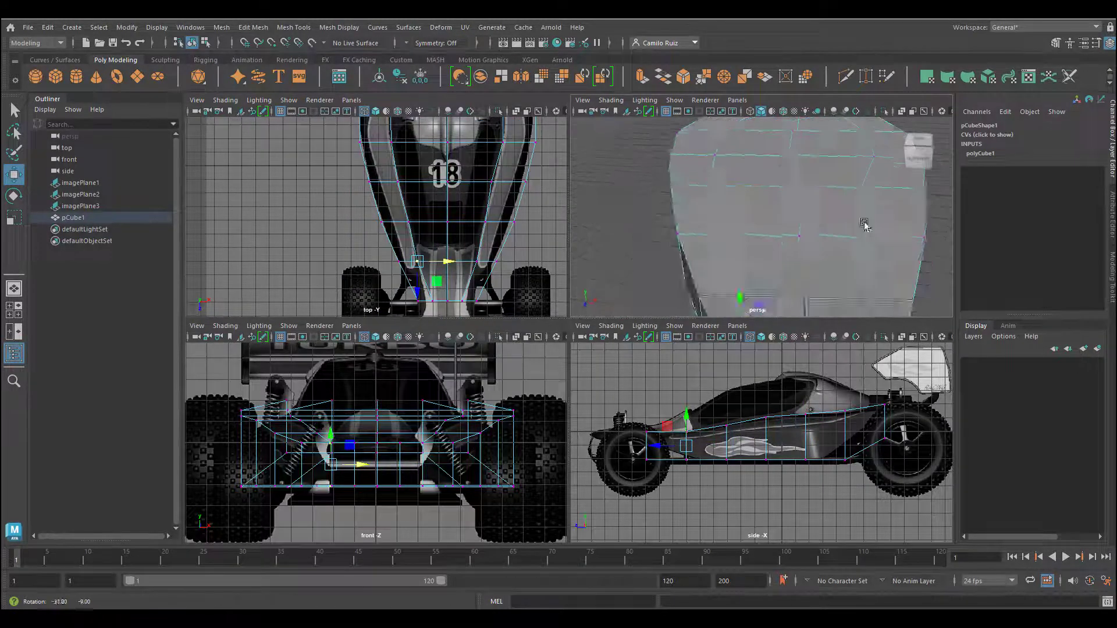
drag(481, 171, 503, 192)
drag(523, 182, 526, 181)
Lower the mid-body row of upper vertices slightly to the body line in the side view
alt+middle_drag(526, 182, 481, 247)
scroll(794, 262, down, 4)
alt+drag(795, 262, 724, 227)
alt+middle_drag(755, 213, 746, 233)
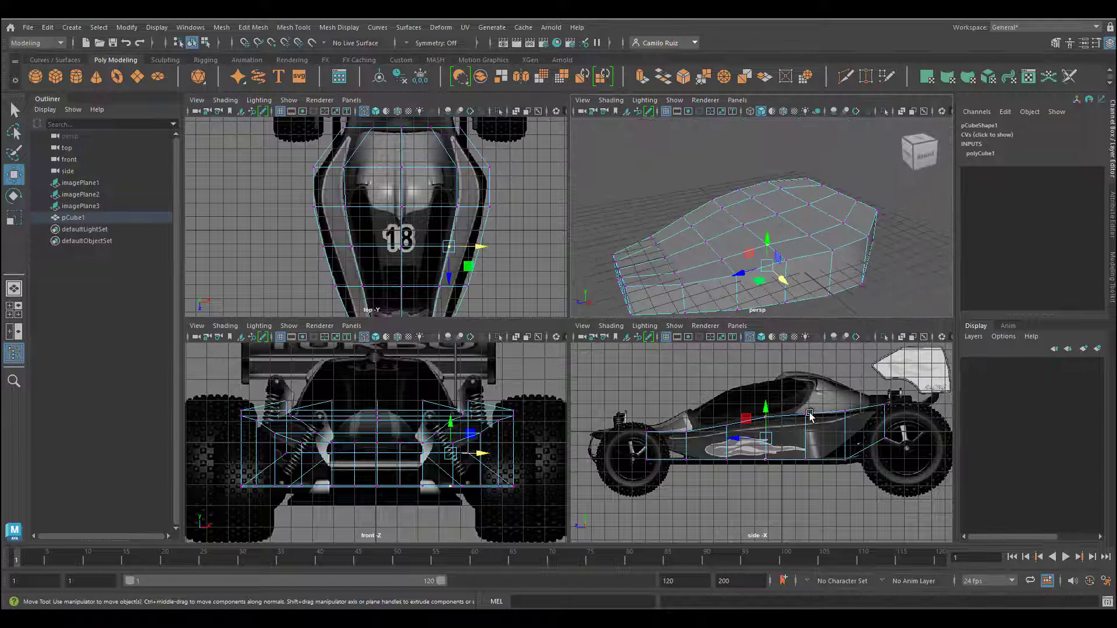
click(766, 408)
drag(757, 408, 776, 425)
drag(766, 387, 766, 390)
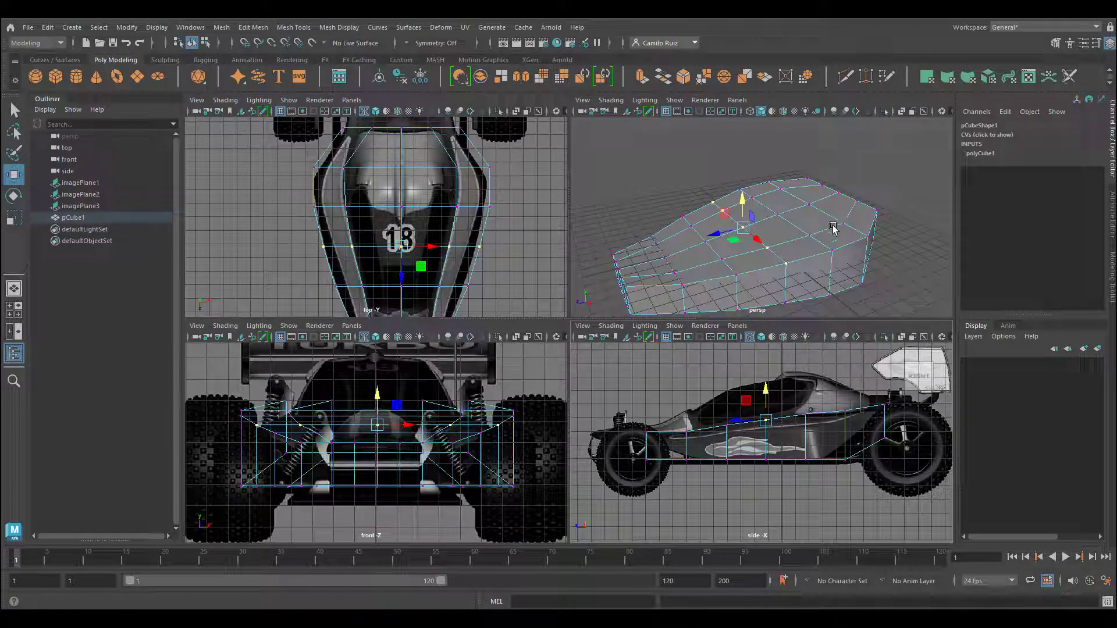
Move the two frontmost vertex rows forward to stretch the nose to the car's tip in the side view
alt+drag(833, 227, 804, 199)
drag(636, 450, 655, 469)
drag(648, 430, 659, 461)
drag(621, 441, 567, 442)
drag(675, 420, 700, 471)
drag(660, 446, 644, 446)
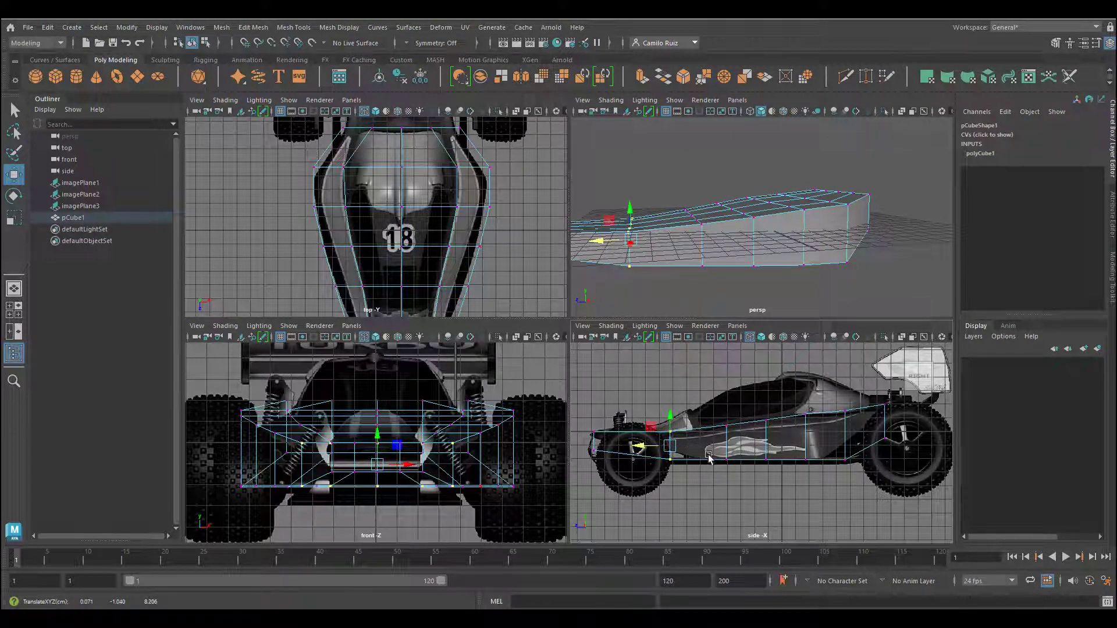
Raise the three inner upper vertices of the row just ahead of the rear end toward the cabin roof
alt+drag(683, 197, 681, 233)
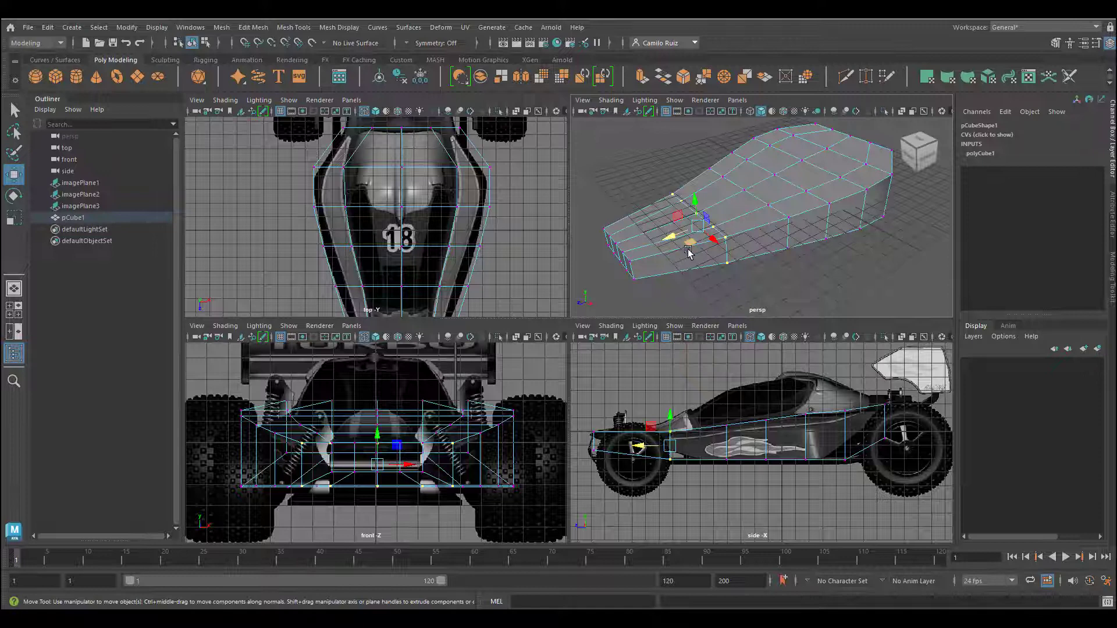
click(670, 181)
alt+drag(711, 212, 857, 283)
click(841, 217)
shift+click(805, 207)
shift+click(775, 197)
drag(806, 178, 749, 184)
Raise the inner upper vertices of the next rows forward to follow the cabin's sloping outline in the side view
click(751, 205)
shift+click(780, 215)
shift+click(815, 226)
click(755, 227)
shift+click(783, 237)
shift+click(728, 217)
click(705, 229)
alt+drag(710, 233, 787, 271)
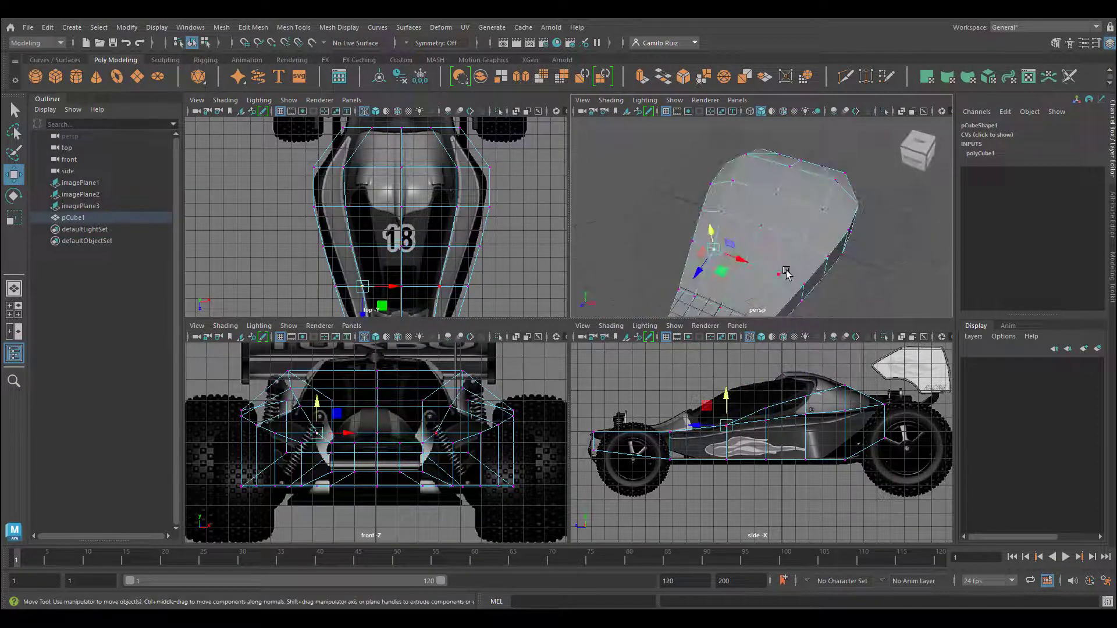
shift+click(736, 257)
shift+click(767, 272)
drag(726, 394, 725, 384)
Reposition the upper vertices where the nose meets the body to follow the side view
alt+drag(724, 277, 696, 237)
drag(659, 420, 682, 443)
drag(670, 400, 658, 413)
click(716, 242)
click(725, 433)
click(670, 440)
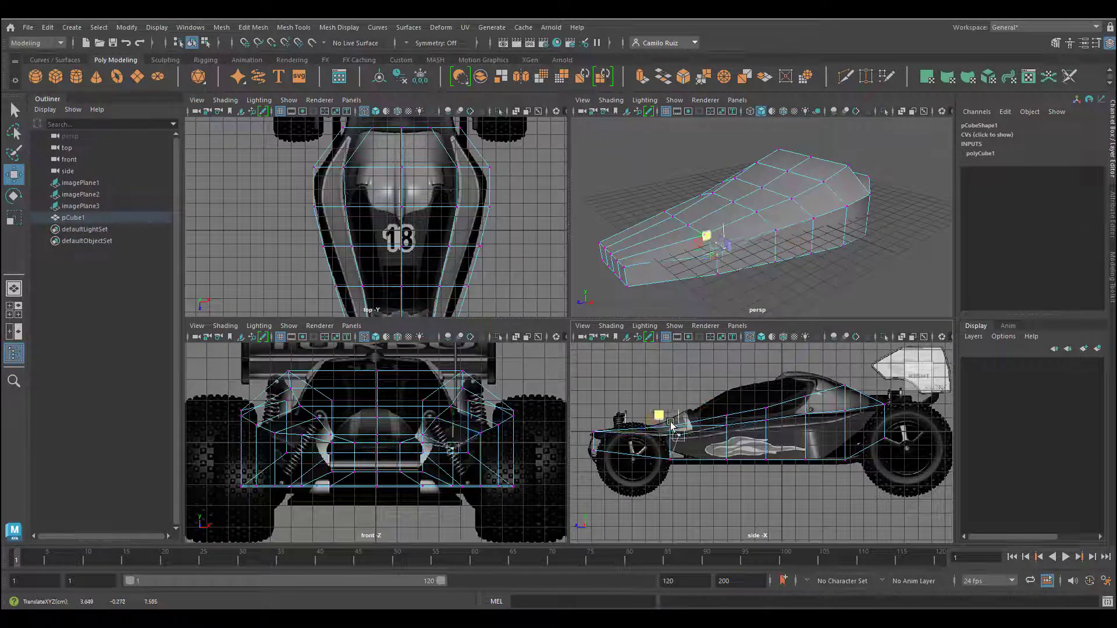
Insert an edge loop across the nose between its tip and the main body
alt+drag(698, 256, 711, 259)
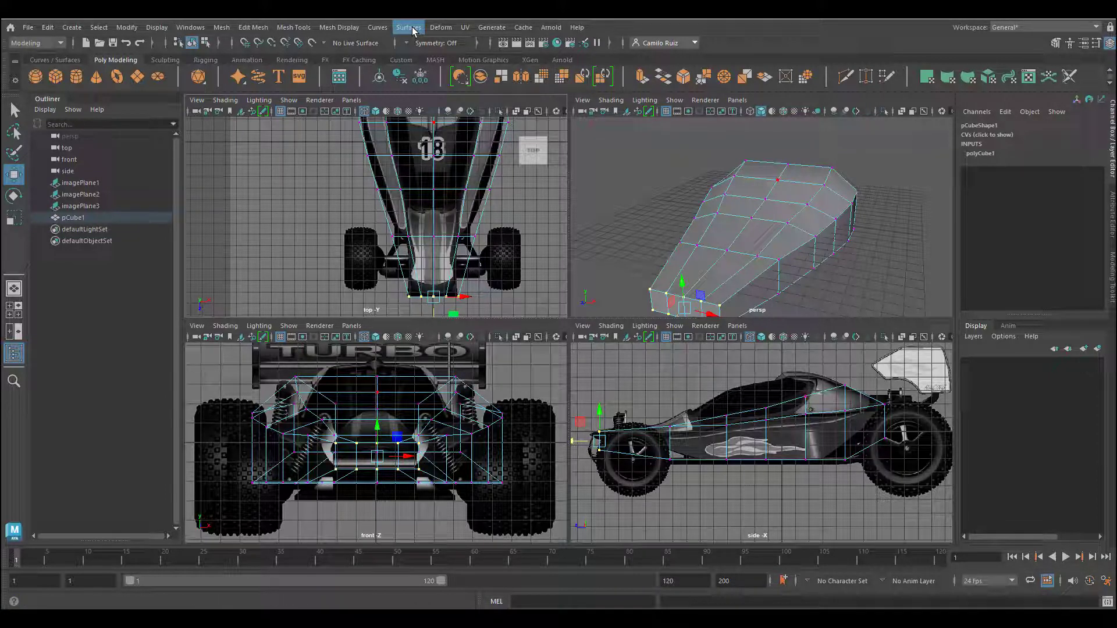
click(354, 29)
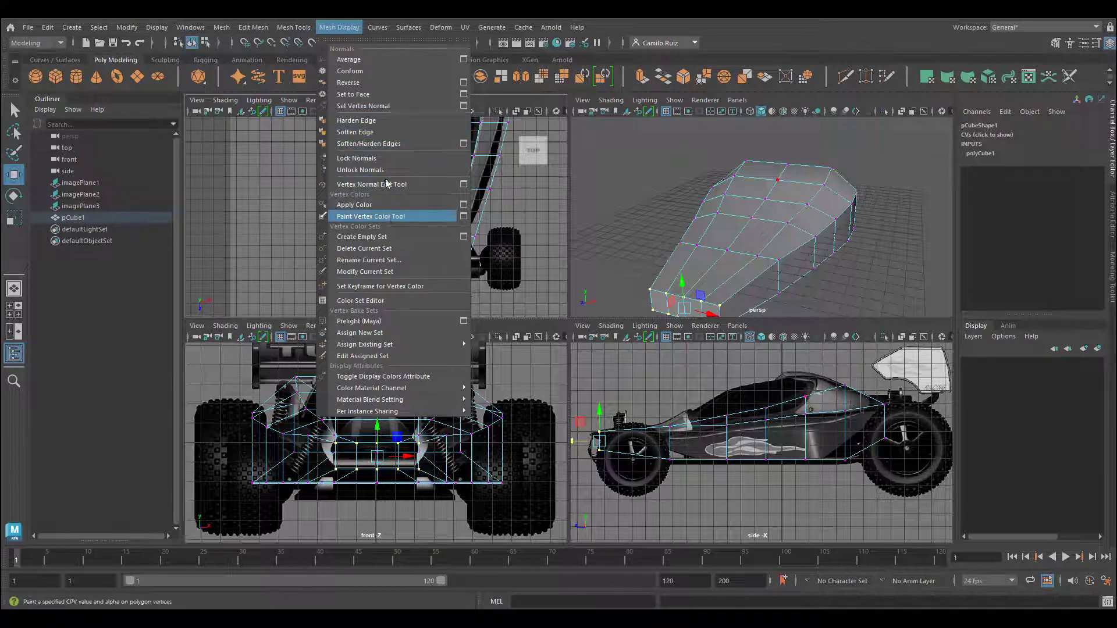
click(339, 28)
click(441, 28)
mouse_move(295, 28)
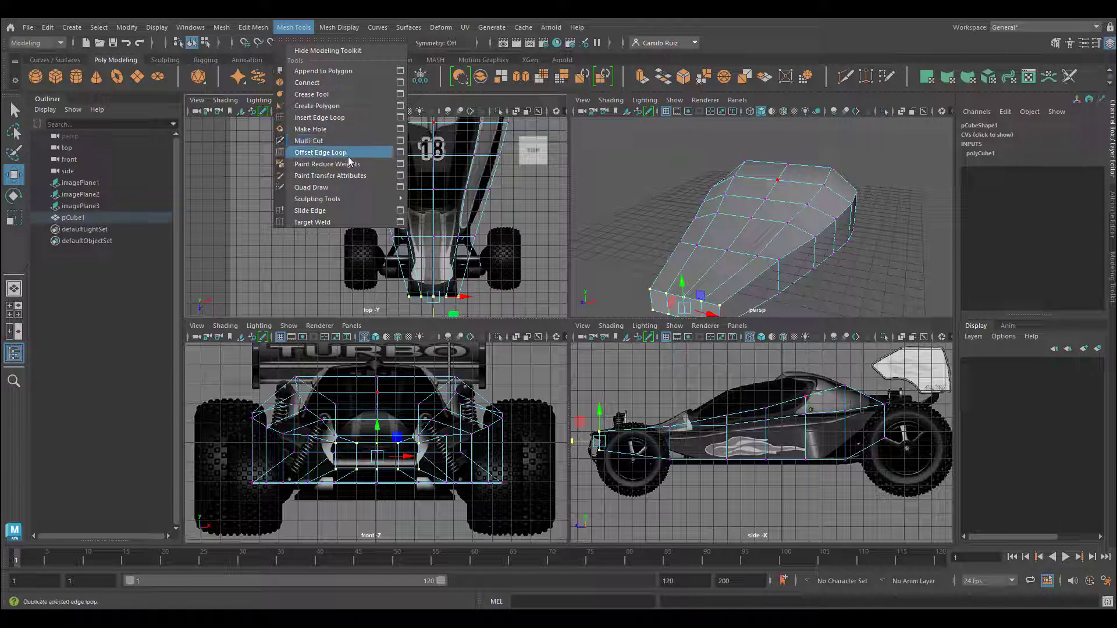
click(351, 117)
drag(400, 266, 404, 272)
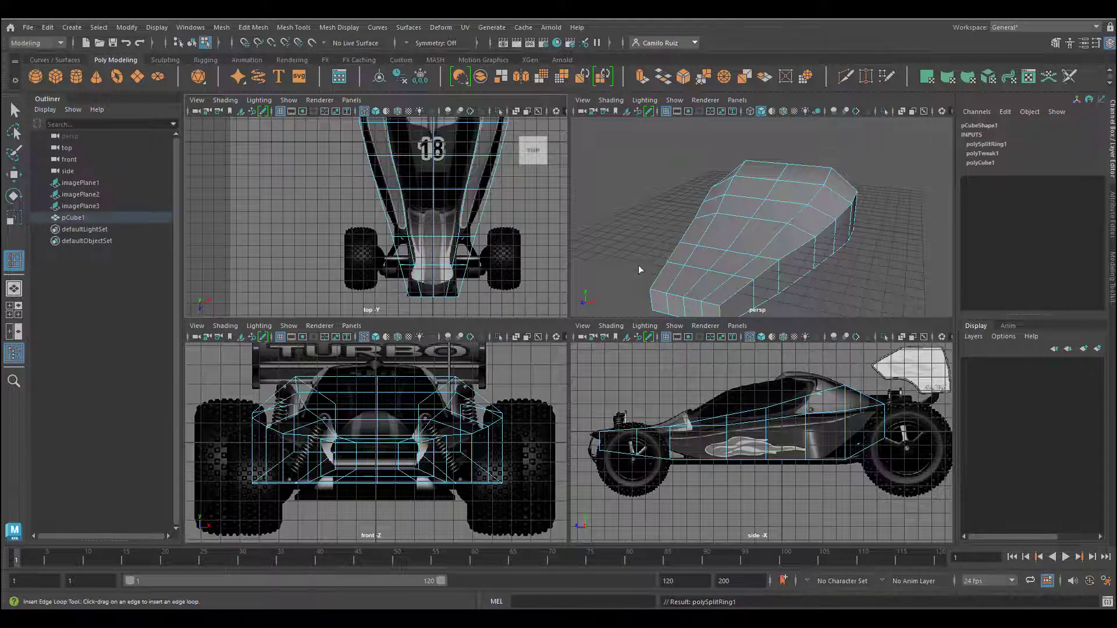
Narrow the new nose loop's vertices and move the loop back to just ahead of the main body in the top view
key(q)
right_drag(407, 269, 379, 259)
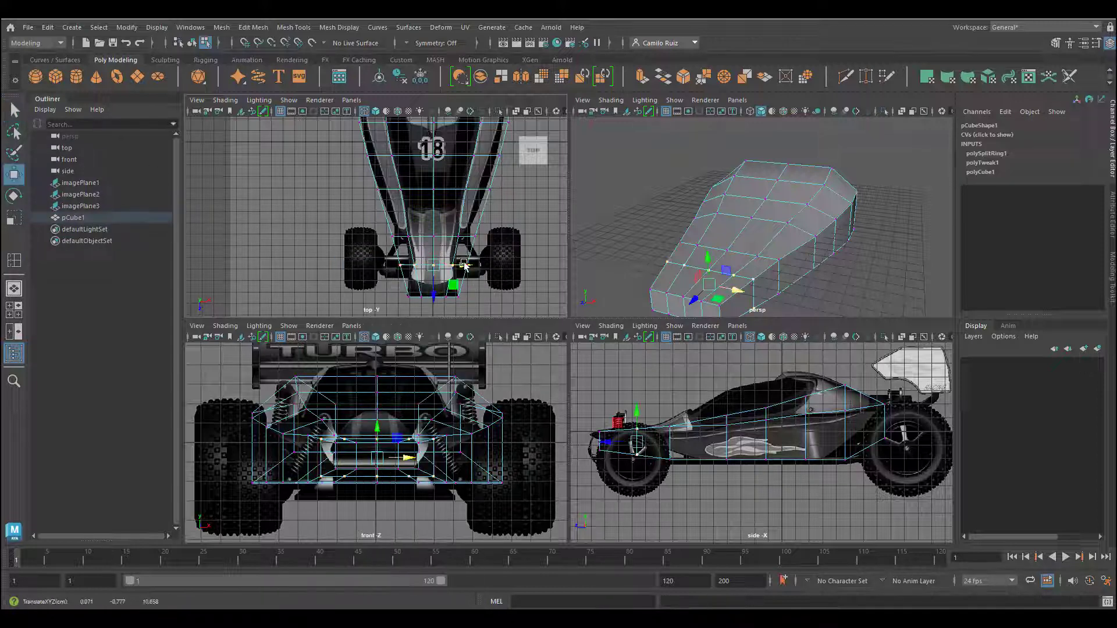
key(r)
mouse_move(465, 265)
mouse_down()
mouse_move(454, 270)
mouse_move(465, 266)
mouse_up()
scroll(510, 263, up, 2)
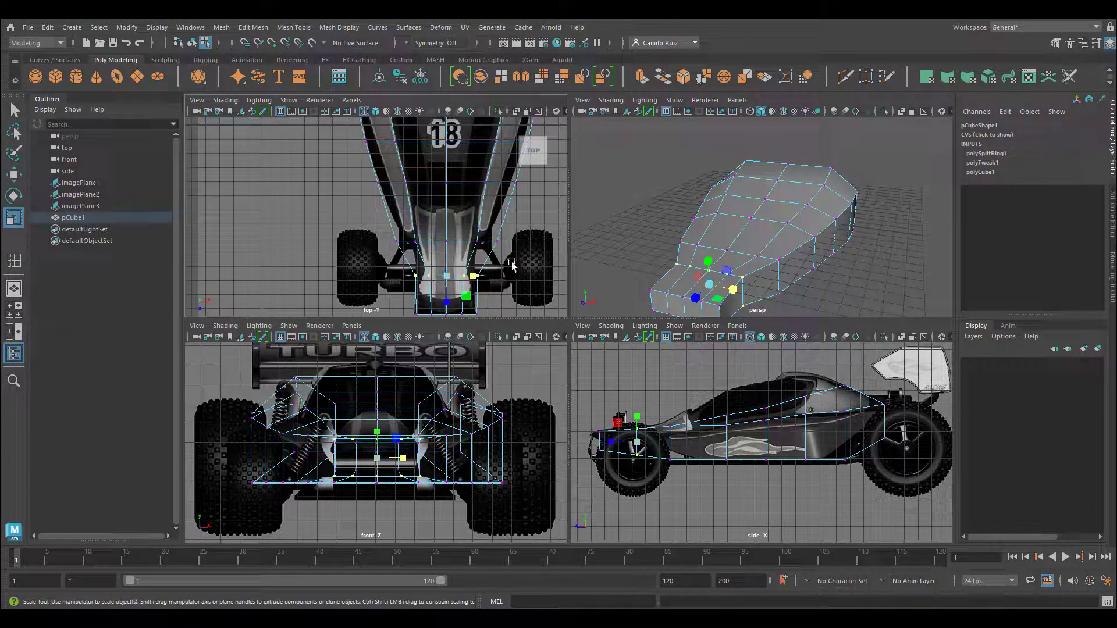
click(14, 175)
drag(454, 302, 453, 275)
alt+middle_drag(508, 231, 495, 255)
Adjust the heights of the upper vertices around the new nose loop to the nose's upper line in the side view
alt+drag(739, 251, 663, 218)
scroll(675, 431, up, 4)
drag(720, 425, 733, 401)
drag(743, 425, 761, 443)
drag(749, 404, 749, 392)
alt+middle_drag(856, 435, 805, 420)
drag(701, 377, 691, 426)
drag(683, 387, 682, 401)
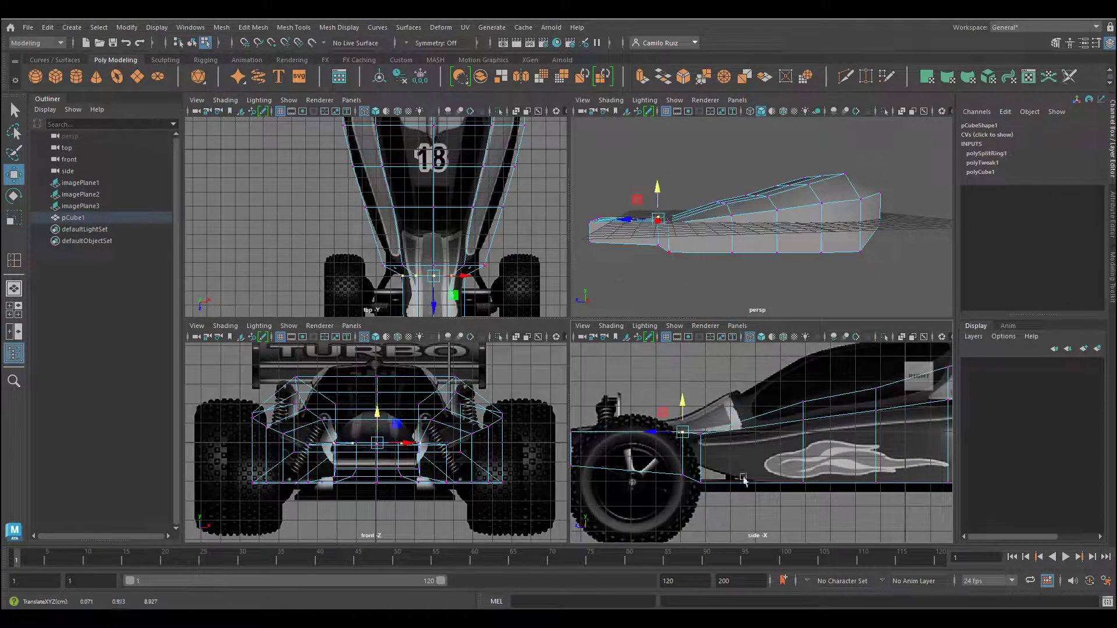
Raise the lower vertices at the nose's base slightly and lower its upper vertices to the body line in the side view
drag(693, 475, 711, 493)
drag(700, 452, 701, 446)
alt+middle_drag(753, 453, 693, 462)
drag(630, 432, 653, 454)
drag(641, 413, 640, 422)
Lower the upper vertex rows under the cabin onto the body's upper line in the side view
drag(730, 420, 757, 439)
drag(743, 400, 743, 413)
alt+middle_drag(808, 445, 762, 428)
alt+middle_drag(698, 410, 826, 422)
mouse_move(732, 401)
mouse_down()
mouse_move(771, 428)
mouse_move(750, 406)
mouse_up()
alt+middle_drag(820, 404, 728, 416)
mouse_move(716, 401)
mouse_down()
mouse_move(738, 421)
mouse_move(729, 409)
mouse_up()
drag(786, 381, 813, 407)
drag(802, 364, 801, 399)
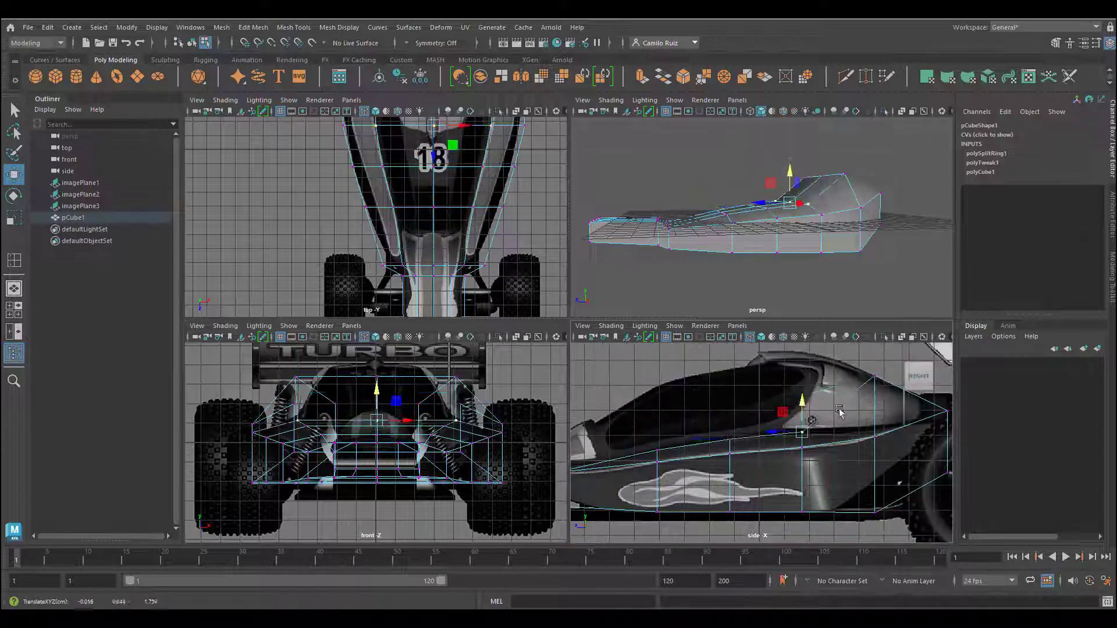
drag(785, 348, 786, 396)
alt+middle_drag(867, 405, 798, 391)
Move the rear end vertices back over the rear wheel and raise the lower ones slightly in the side view
drag(799, 391, 771, 473)
drag(753, 428, 782, 428)
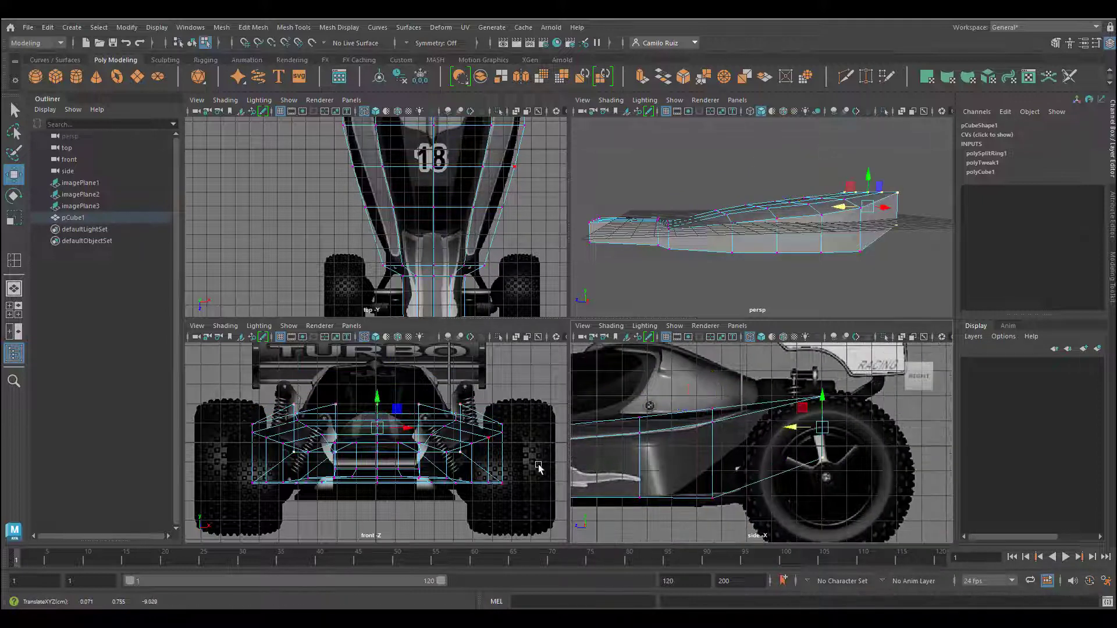
alt+middle_drag(809, 457, 823, 437)
drag(816, 424, 844, 451)
drag(831, 405, 831, 402)
Raise the lower vertices at the nose tip to taper the nose in the side view
alt+middle_drag(628, 434, 803, 424)
alt+middle_drag(582, 422, 735, 413)
click(593, 407)
drag(594, 426, 624, 453)
drag(609, 414, 609, 397)
drag(709, 432, 731, 416)
Switch to face selection and select the faces across the top of the main body behind the nose
scroll(499, 274, down, 3)
alt+middle_drag(466, 198, 462, 254)
drag(355, 124, 414, 165)
alt+drag(698, 250, 736, 273)
right_drag(738, 266, 737, 291)
alt+middle_drag(738, 290, 726, 260)
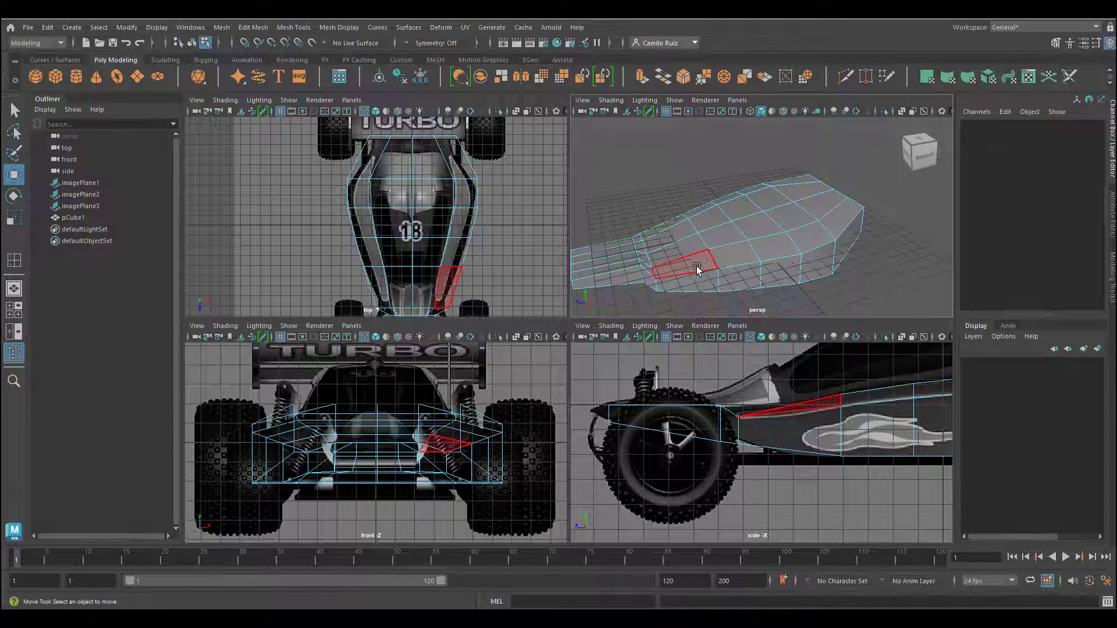
mouse_move(697, 268)
shift+mouse_down()
mouse_move(790, 182)
mouse_move(756, 206)
shift+mouse_up()
alt+drag(698, 233, 732, 238)
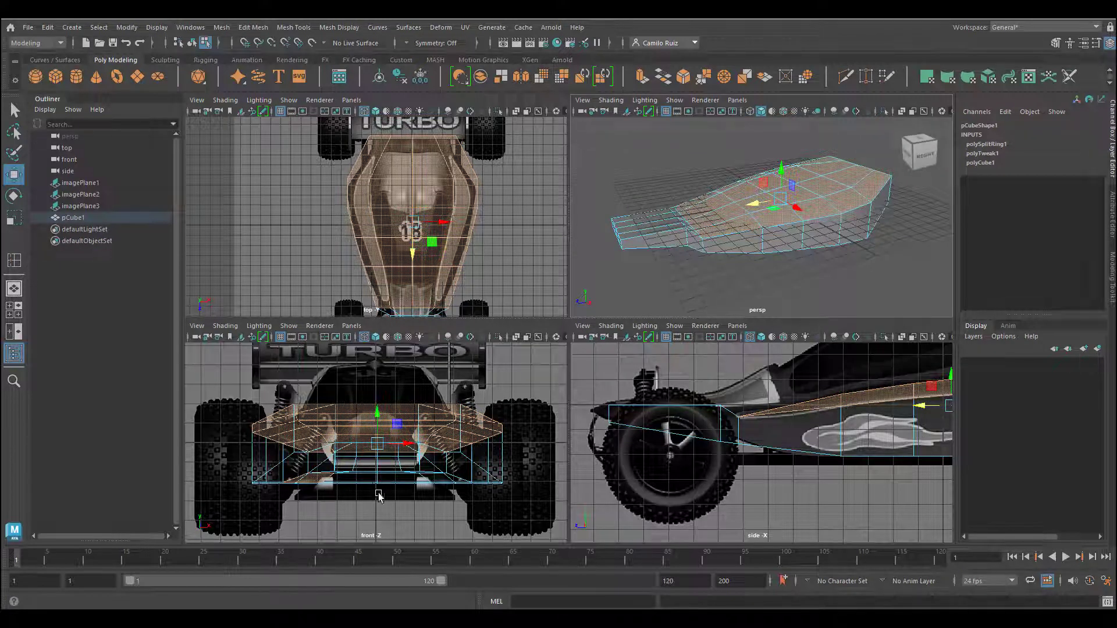
Remove the underside faces from the face selection
drag(368, 508, 323, 493)
drag(266, 469, 265, 469)
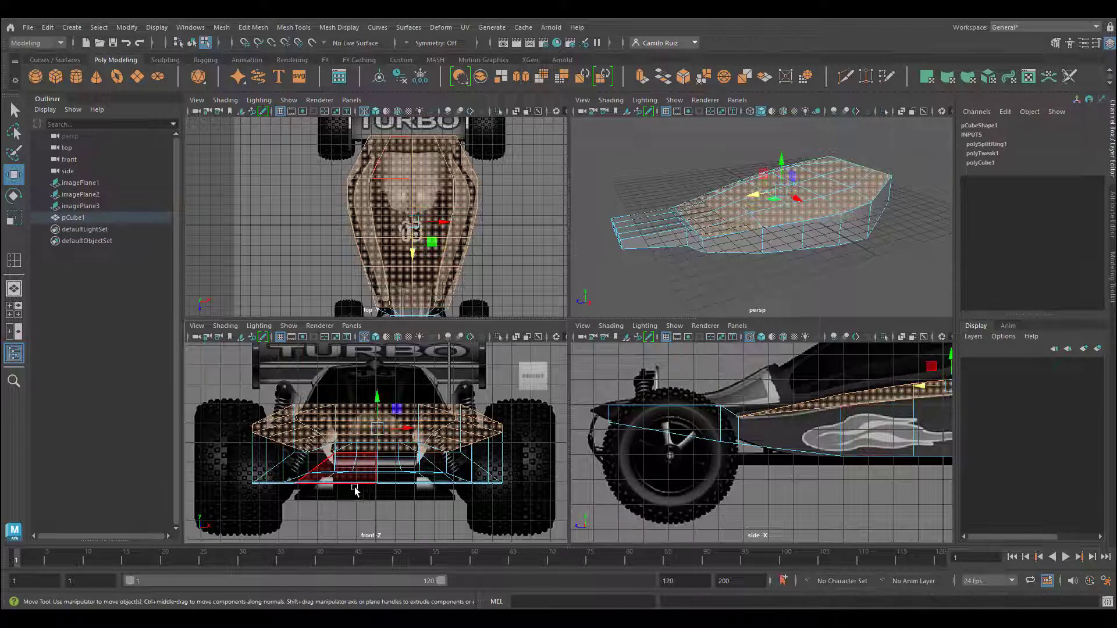
alt+drag(696, 256, 753, 249)
alt+middle_drag(753, 249, 747, 243)
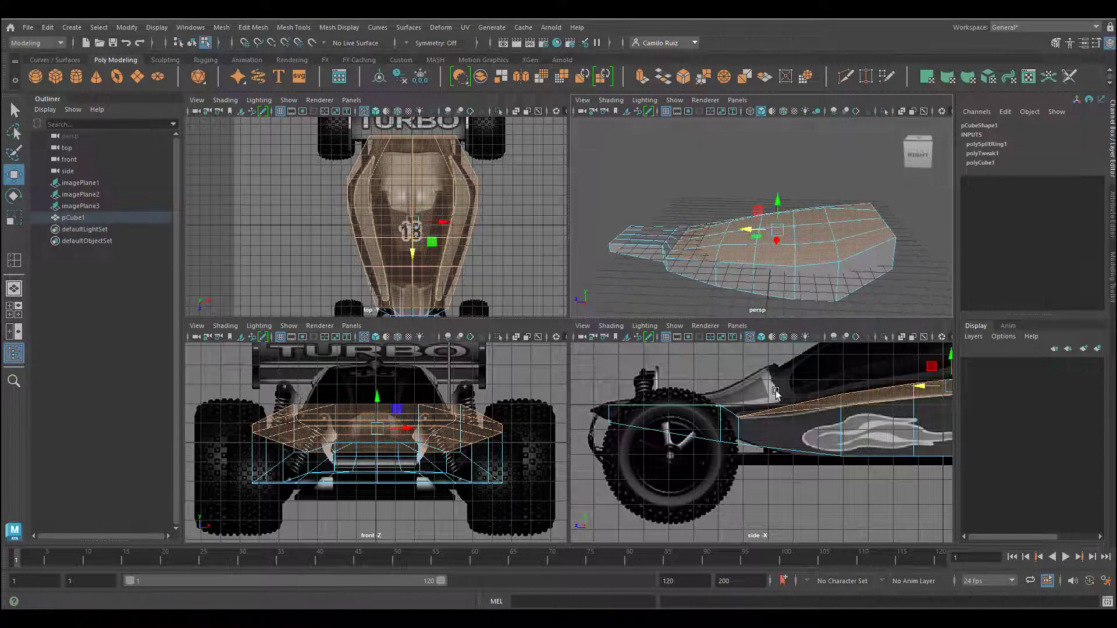
Try to extrude the selected top faces of the main body straight upward along the world axis
scroll(775, 393, down, 3)
alt+middle_drag(842, 404, 740, 421)
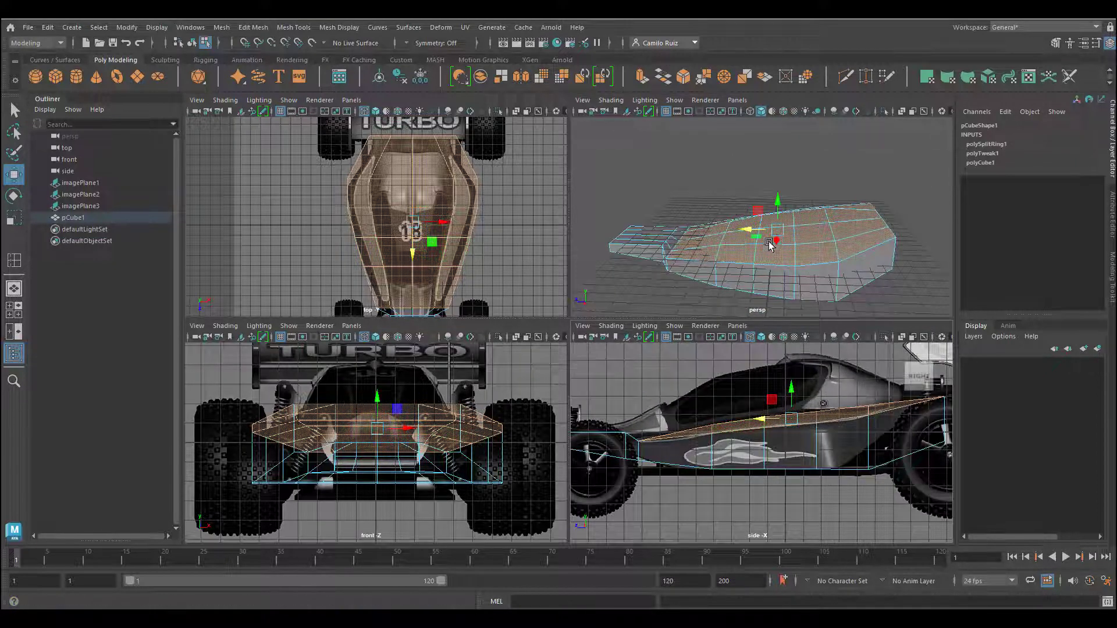
key(ctrl+e)
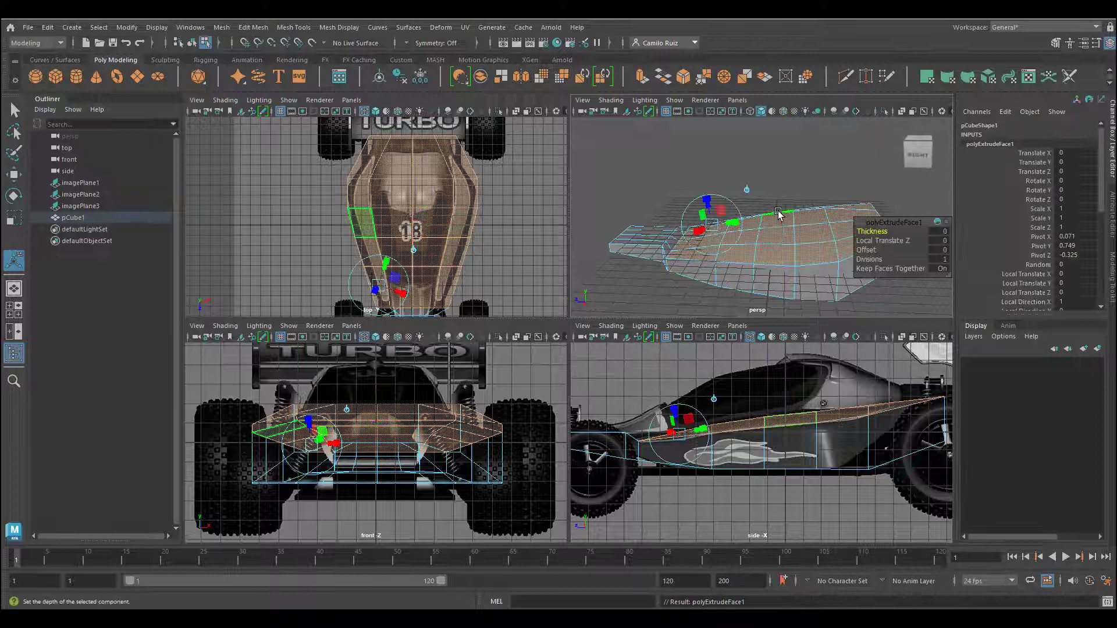
click(746, 189)
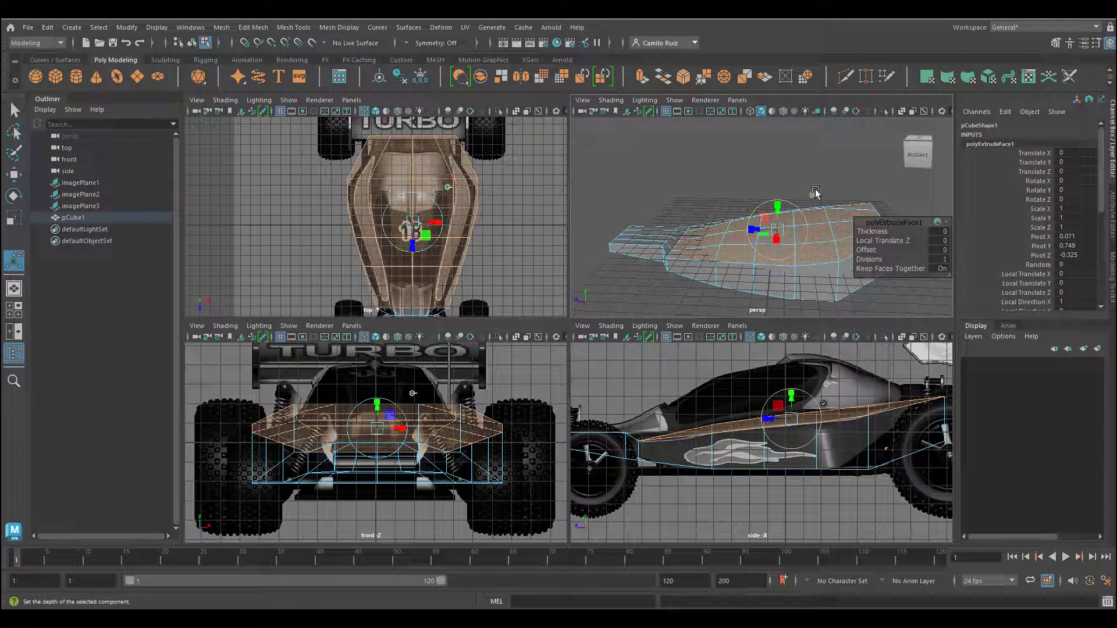
key(t)
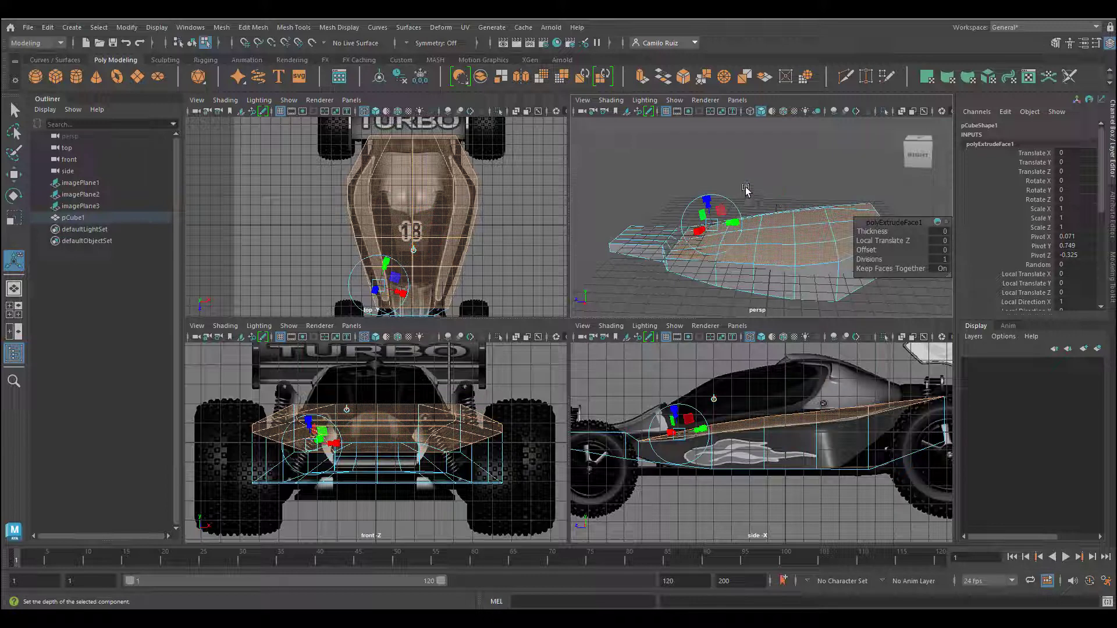
key(t)
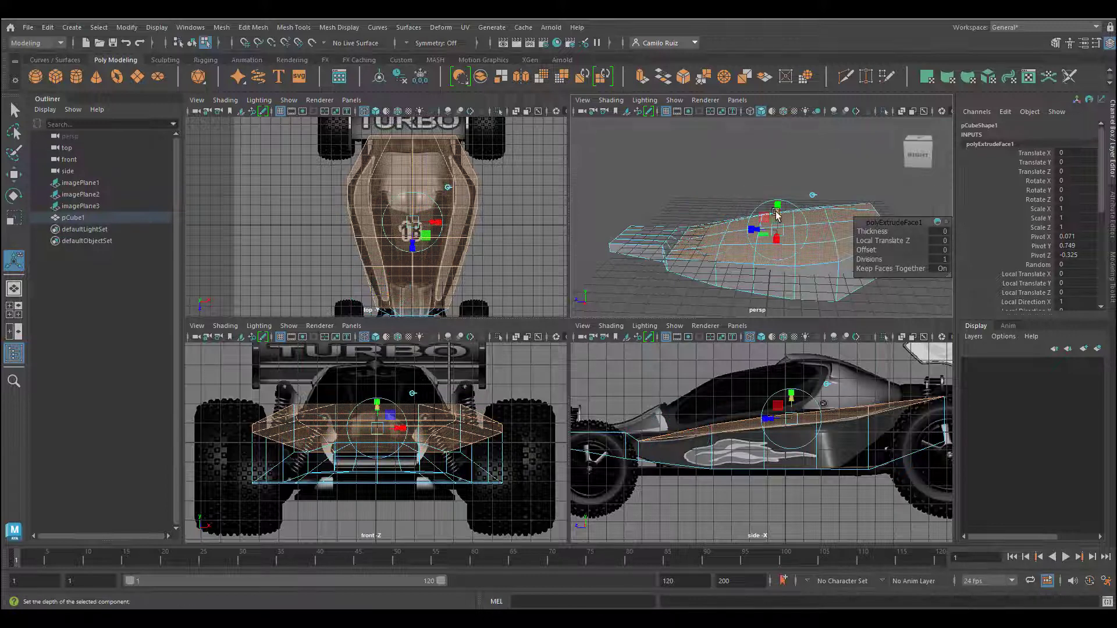
mouse_move(778, 209)
mouse_down()
mouse_move(786, 187)
mouse_move(784, 196)
mouse_up()
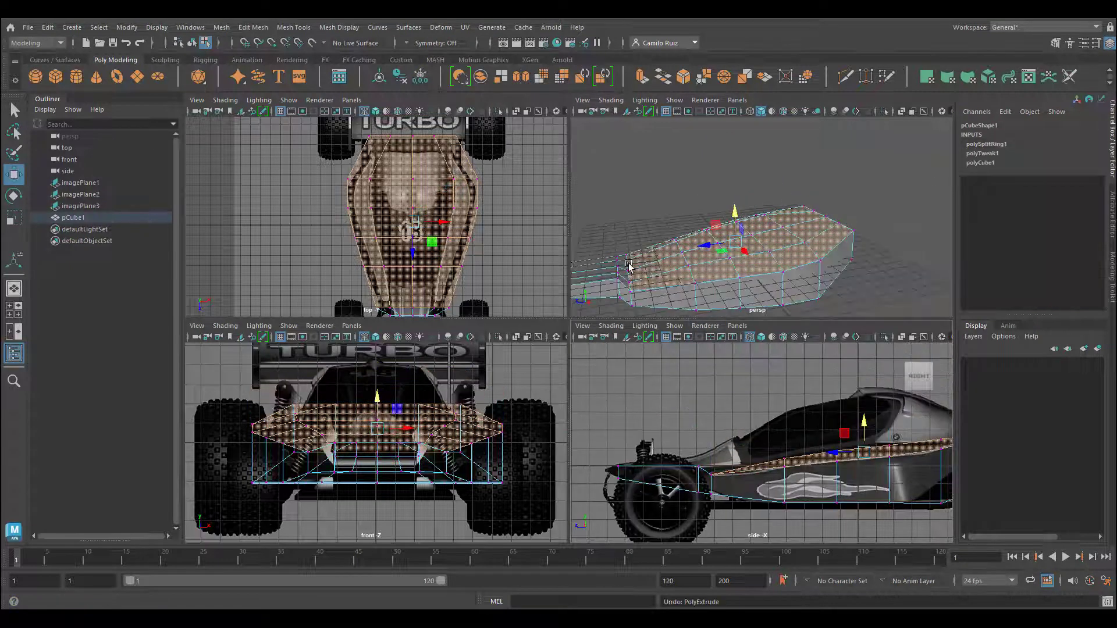
Add the nose's upper faces to the selected top faces of the body
alt+drag(629, 265, 695, 273)
scroll(696, 272, up, 5)
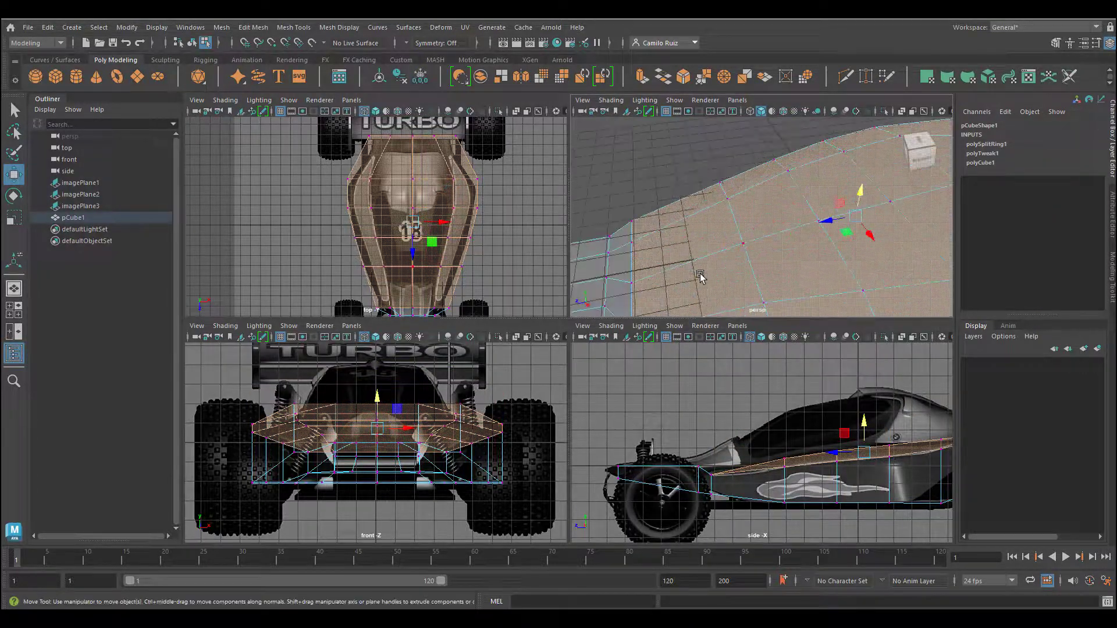
alt+middle_drag(701, 277, 799, 194)
alt+drag(799, 192, 743, 268)
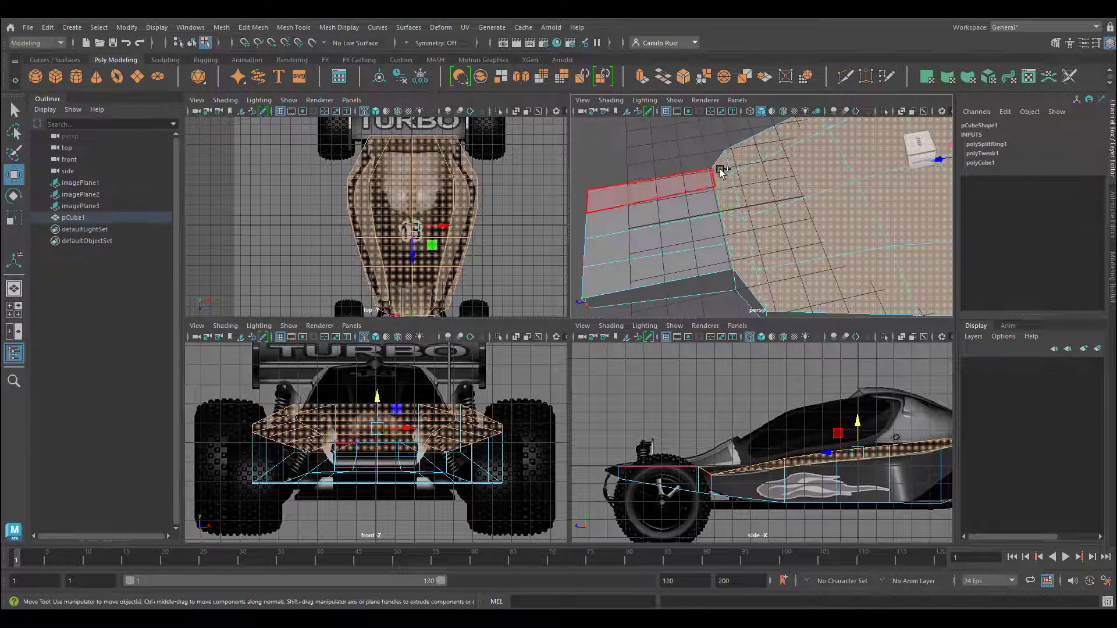
shift+drag(720, 169, 711, 260)
mouse_move(722, 259)
alt+mouse_down()
mouse_move(765, 234)
mouse_move(729, 256)
alt+mouse_up()
scroll(733, 249, down, 2)
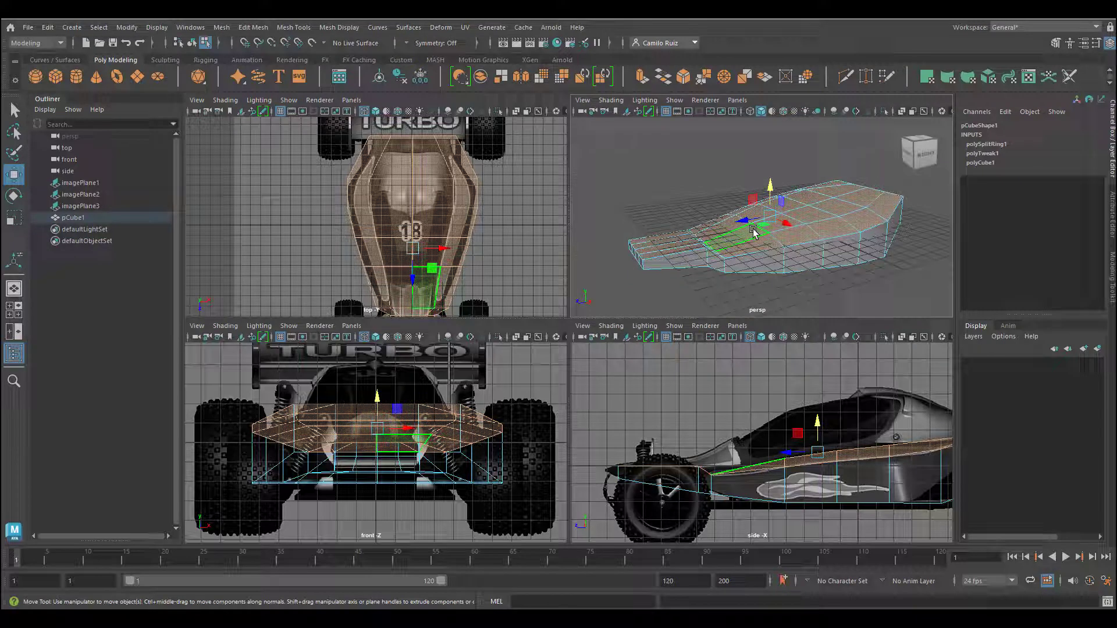
Extrude the selected top faces of the body and nose about 1.85 units straight upward along the world Y axis
key(ctrl+e)
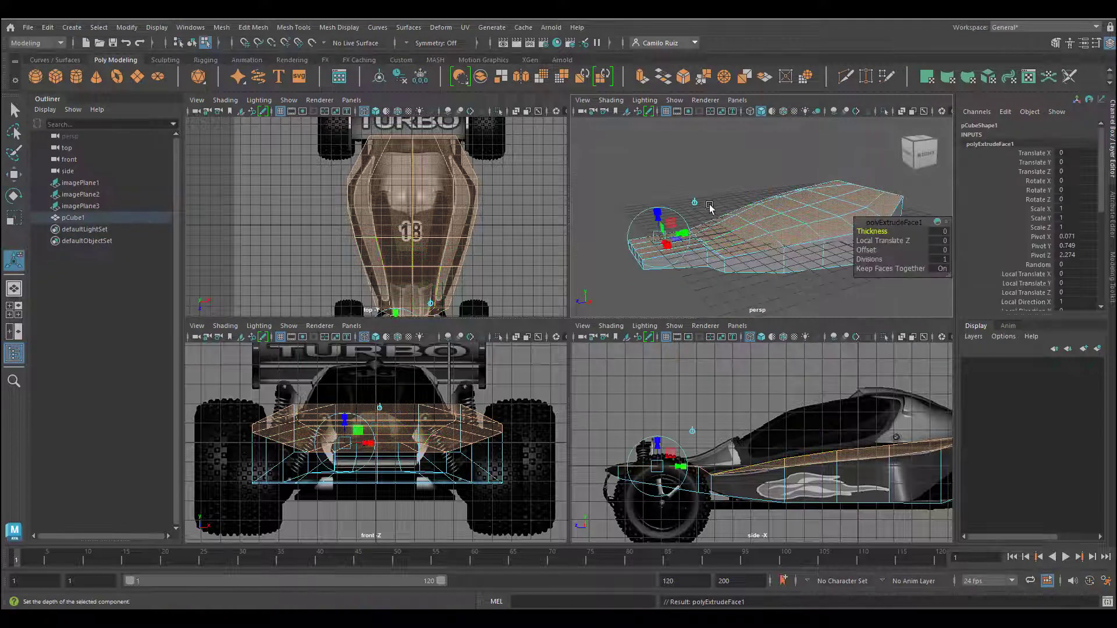
key(t)
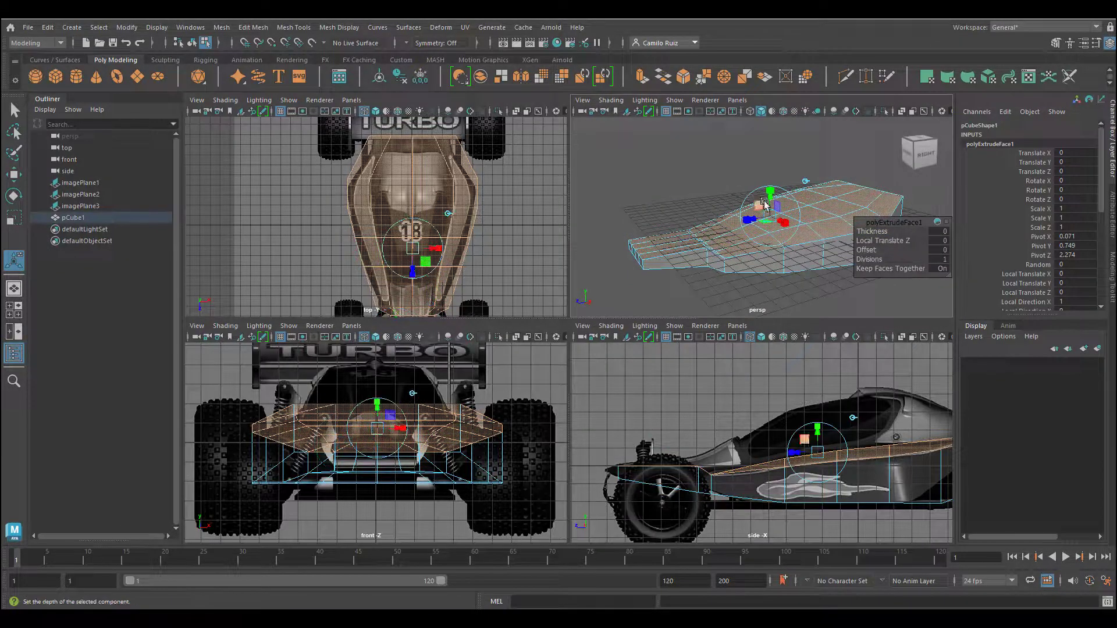
drag(770, 197, 771, 182)
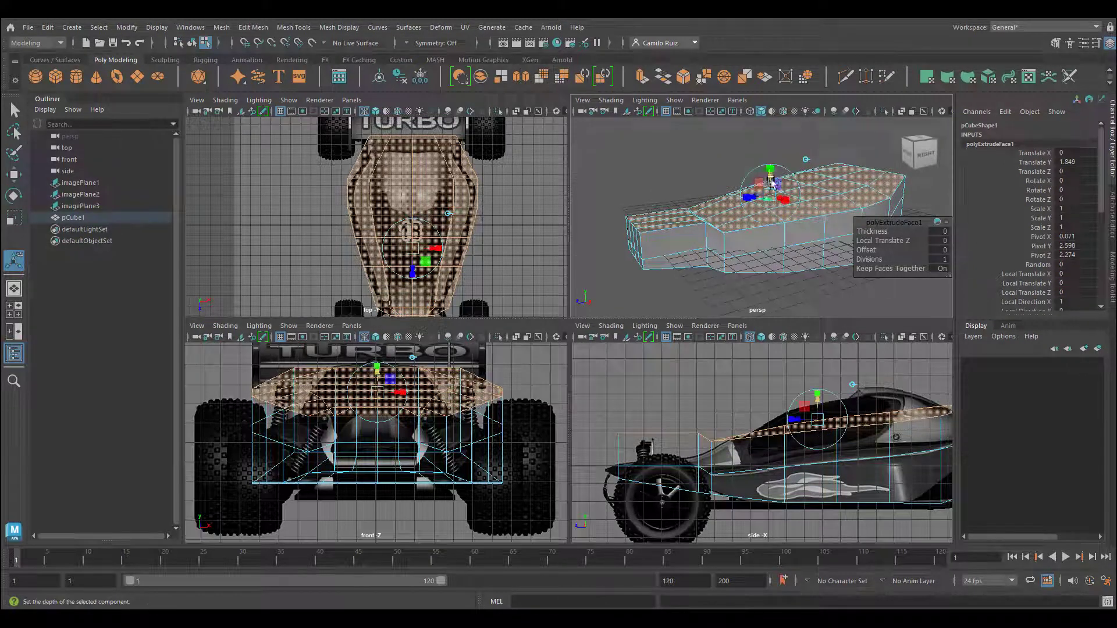
Switch to vertex selection and lower the extruded nose vertices onto the nose profile in the side view
right_drag(711, 226, 668, 227)
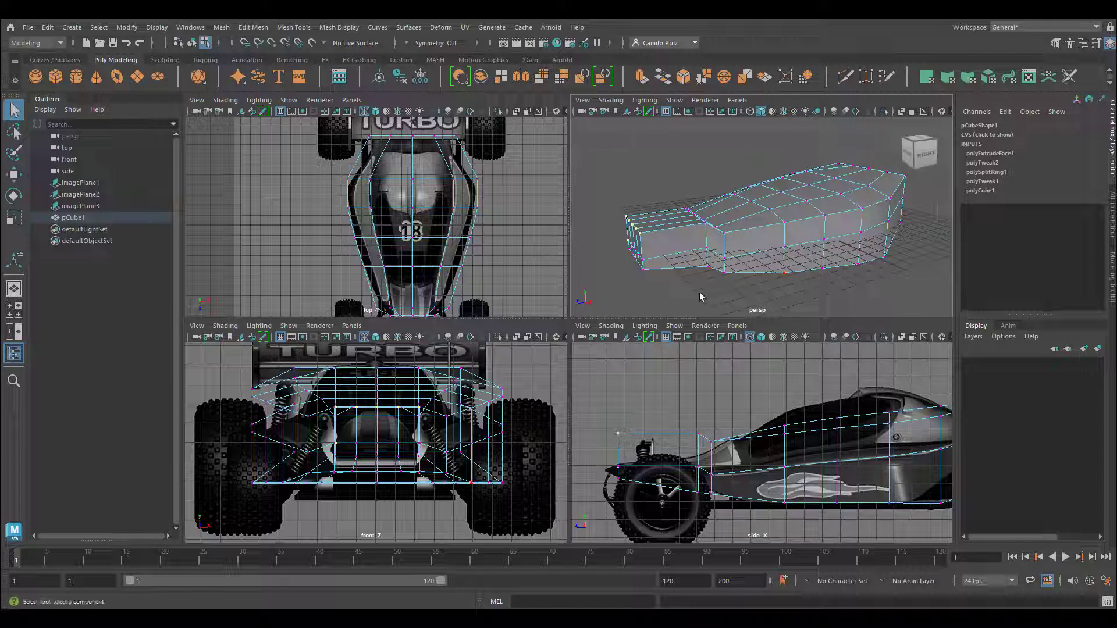
alt+middle_drag(687, 423, 685, 399)
drag(686, 400, 703, 418)
key(w)
drag(697, 379, 696, 398)
drag(605, 398, 630, 423)
drag(616, 378, 618, 406)
Move the upper vertex columns along the windshield and front cockpit vertically to follow the roofline in the side reference
drag(723, 406, 704, 426)
drag(710, 386, 796, 420)
drag(782, 378, 783, 366)
alt+middle_drag(797, 384, 694, 384)
drag(719, 383, 746, 414)
drag(733, 378, 798, 411)
drag(785, 368, 849, 404)
Adjust the upper vertex columns behind the cockpit vertically so the rear shell follows the side reference
alt+middle_drag(840, 376, 756, 399)
drag(816, 386, 842, 411)
drag(831, 367, 829, 387)
drag(742, 398, 767, 426)
drag(723, 411, 714, 413)
drag(670, 398, 680, 398)
drag(814, 404, 841, 425)
drag(830, 387, 831, 389)
Fine-tune the height of the upper vertices at the nose's base and tip in the side view
alt+middle_drag(629, 436, 817, 402)
drag(687, 430, 704, 449)
drag(698, 411, 698, 414)
drag(606, 420, 629, 454)
drag(617, 405, 617, 408)
Select the outer row of upper-shell vertices on the +X side and reposition it to fit the front reference
alt+middle_drag(433, 372, 460, 398)
alt+drag(715, 219, 774, 244)
click(790, 293)
shift+click(823, 251)
shift+click(842, 230)
shift+click(857, 211)
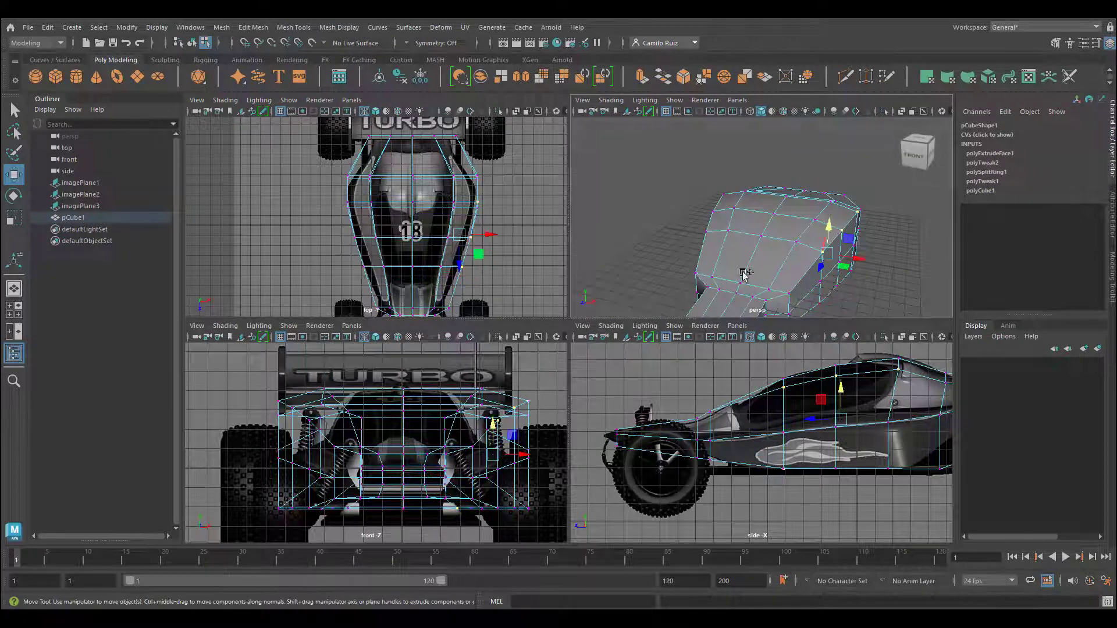
alt+middle_drag(465, 454, 409, 442)
alt+drag(908, 256, 867, 251)
shift+click(870, 254)
alt+middle_drag(408, 443, 431, 450)
alt+drag(797, 267, 850, 284)
drag(858, 243, 840, 243)
key(ctrl+z)
ctrl+drag(435, 517, 411, 498)
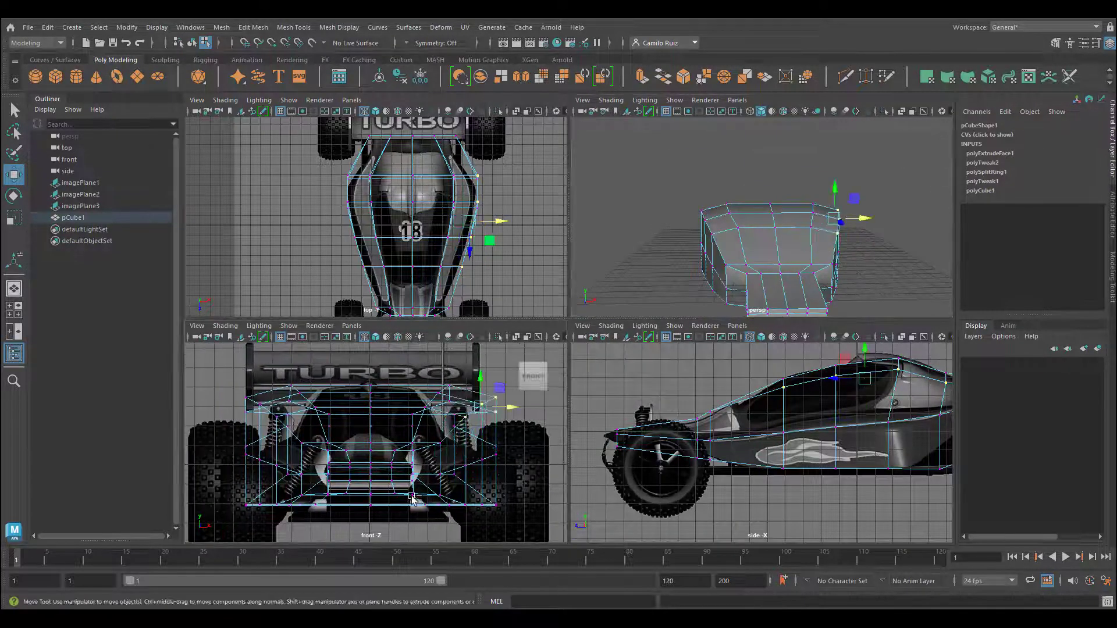
drag(840, 221, 825, 198)
Shift the inner row of roof vertices on the -X side slightly sideways in the front view
drag(755, 191, 784, 237)
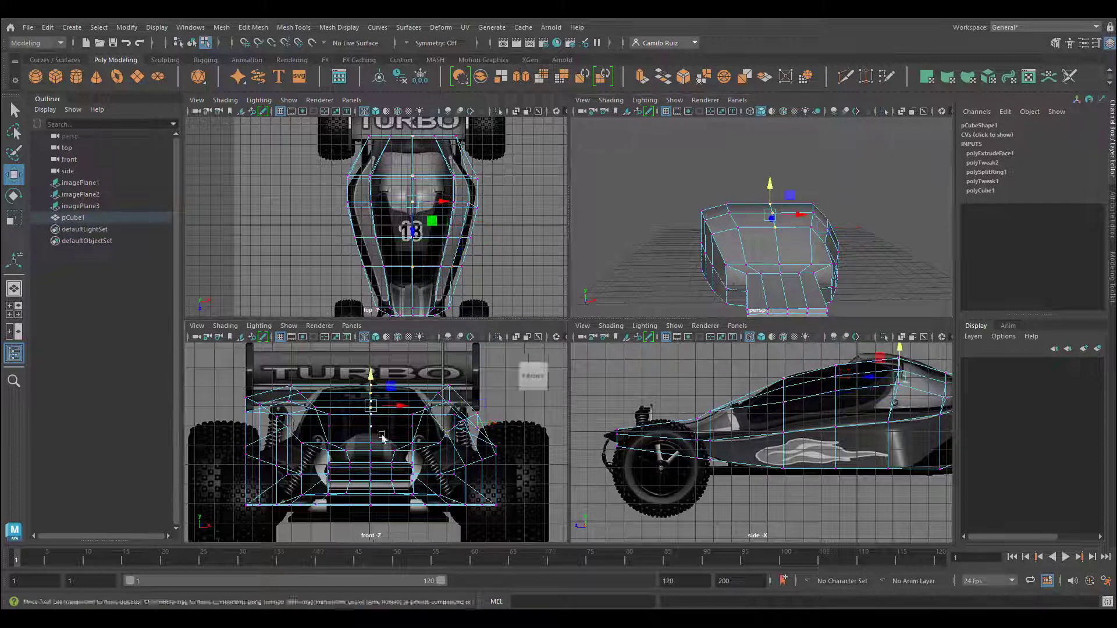
alt+middle_drag(383, 439, 442, 460)
drag(384, 434, 385, 434)
drag(401, 417, 403, 419)
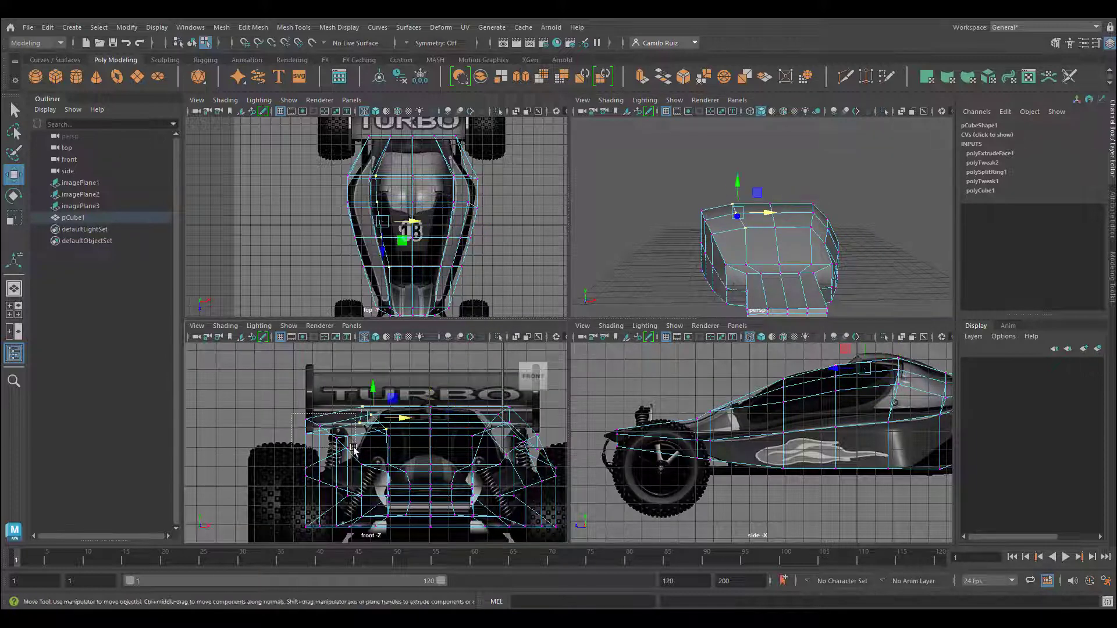
Lower the outer row of upper-shell vertices on the -X side and move it inward to fit the front reference
drag(354, 450, 353, 449)
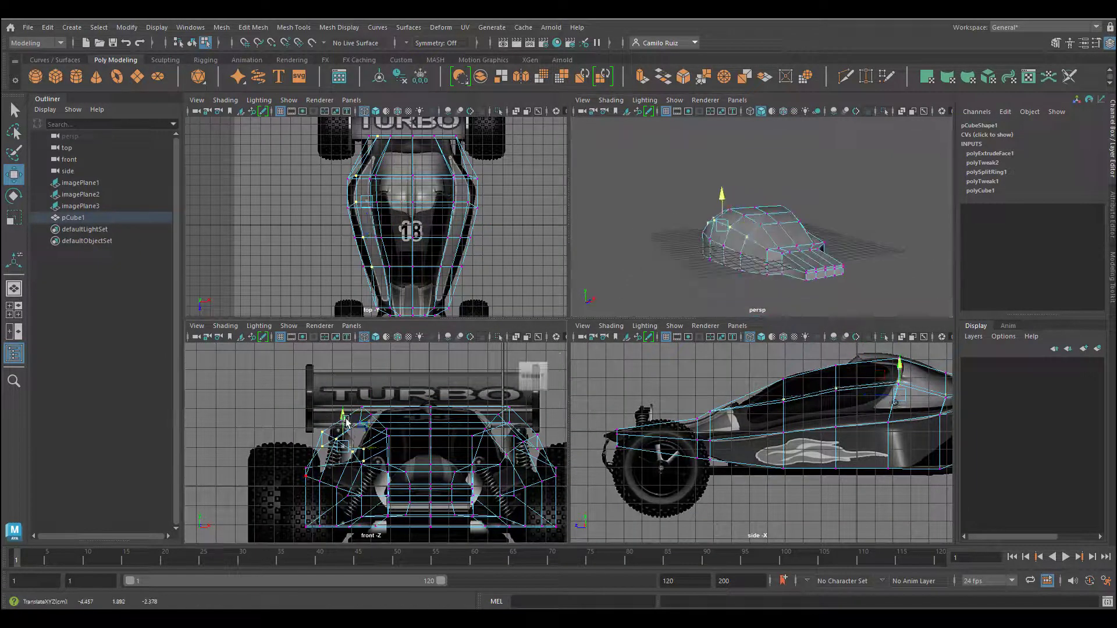
drag(345, 420, 375, 453)
shift+click(768, 249)
alt+drag(769, 250, 655, 256)
drag(732, 196, 732, 208)
drag(381, 477, 396, 475)
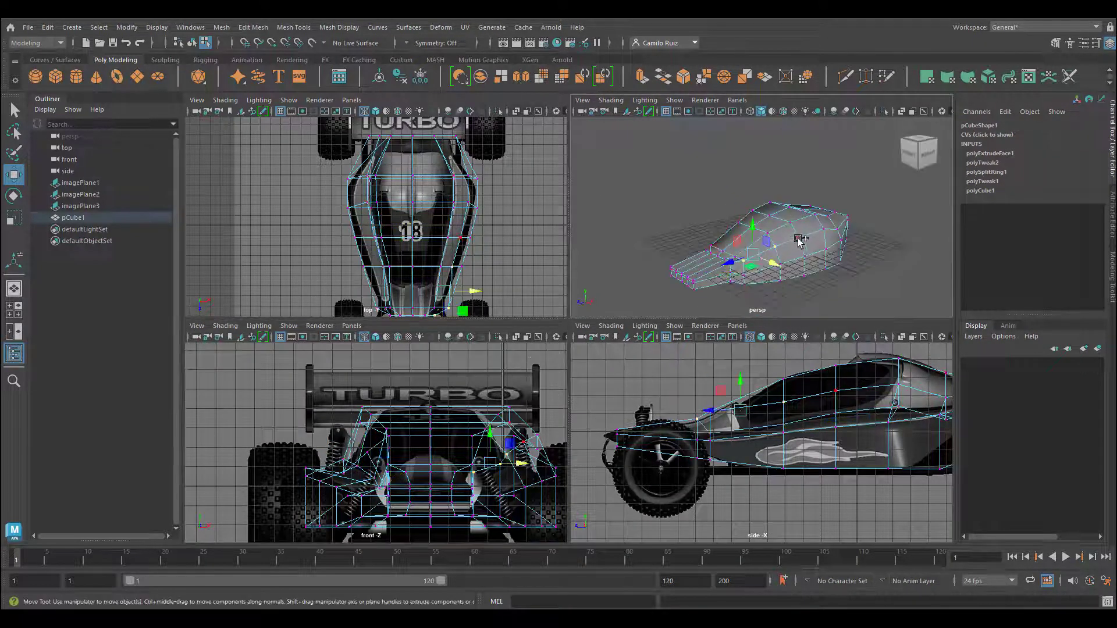
Adjust the height of the outer shell vertex beside the cockpit's rear end to match the side reference
click(799, 238)
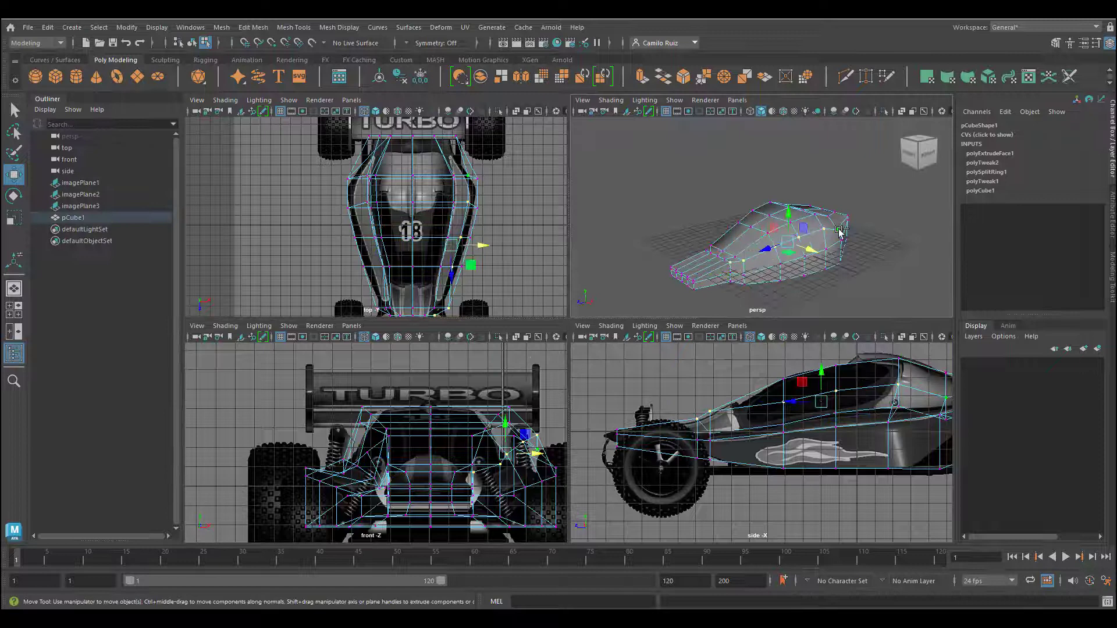
key(shift+f)
drag(697, 401, 710, 393)
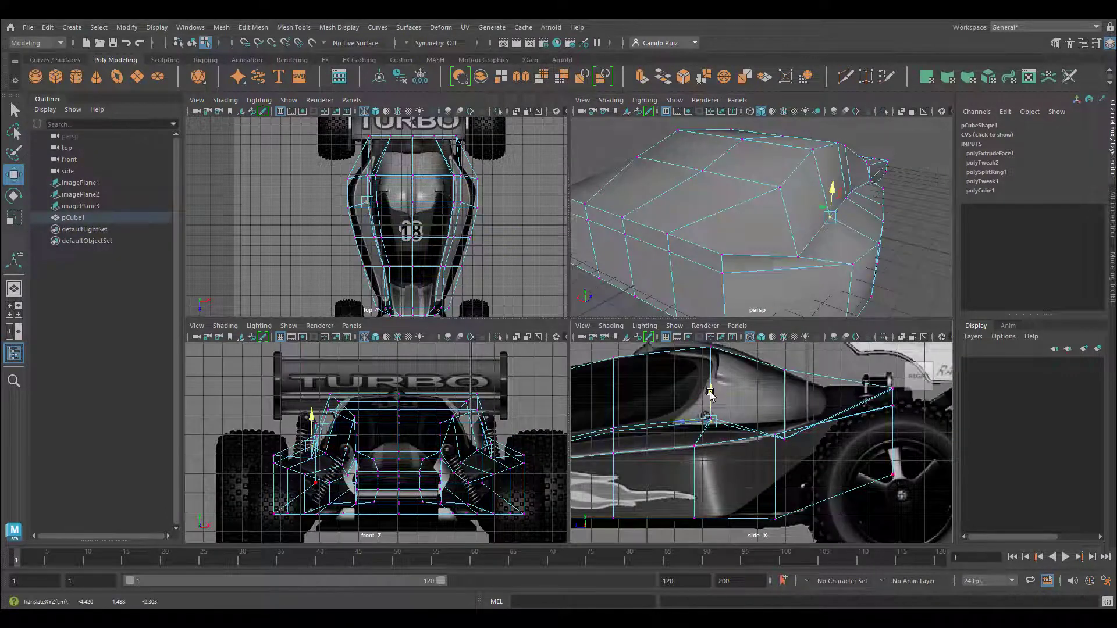
alt+middle_drag(679, 402, 763, 400)
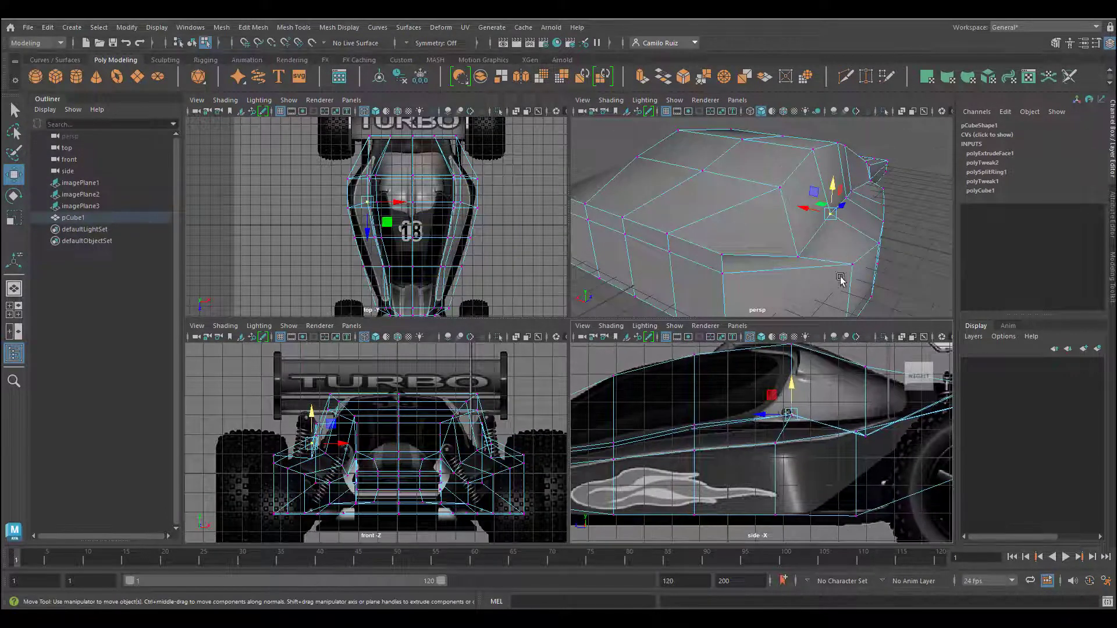
alt+drag(861, 213, 827, 213)
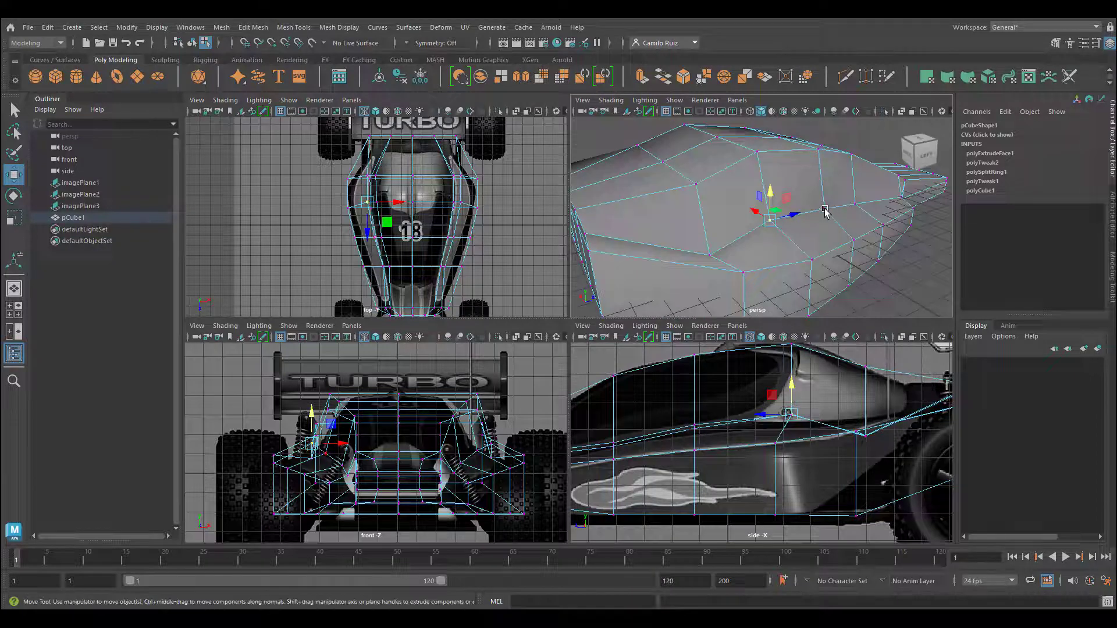
Reposition the remaining -X side shell vertices toward the nose along the cockpit's lower edge in the side view
click(825, 209)
drag(701, 399, 697, 399)
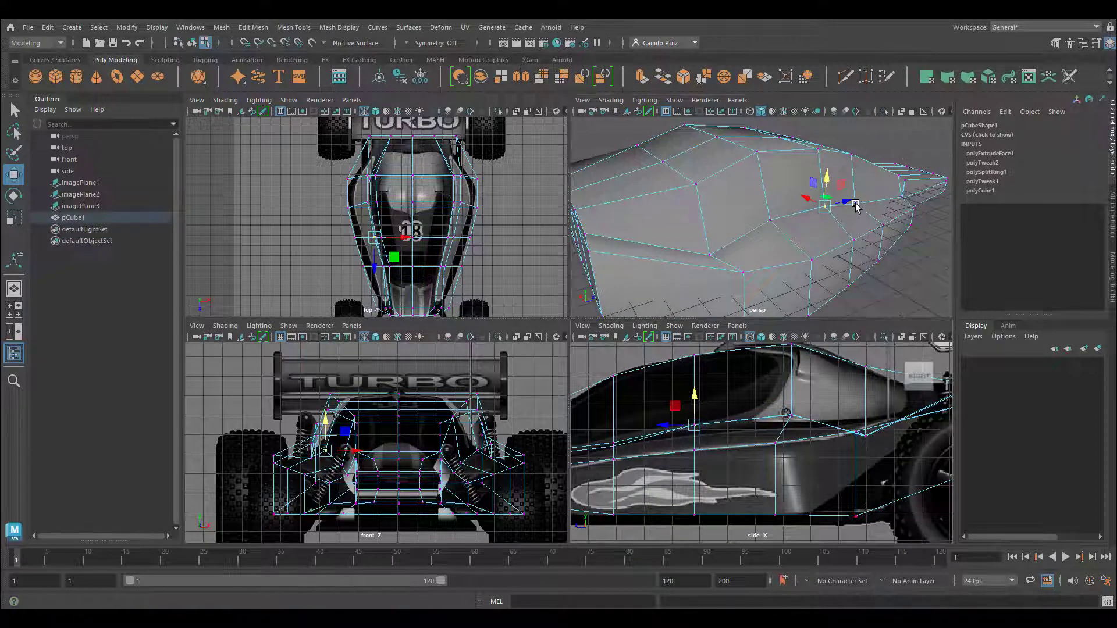
click(855, 207)
alt+middle_drag(626, 448, 738, 440)
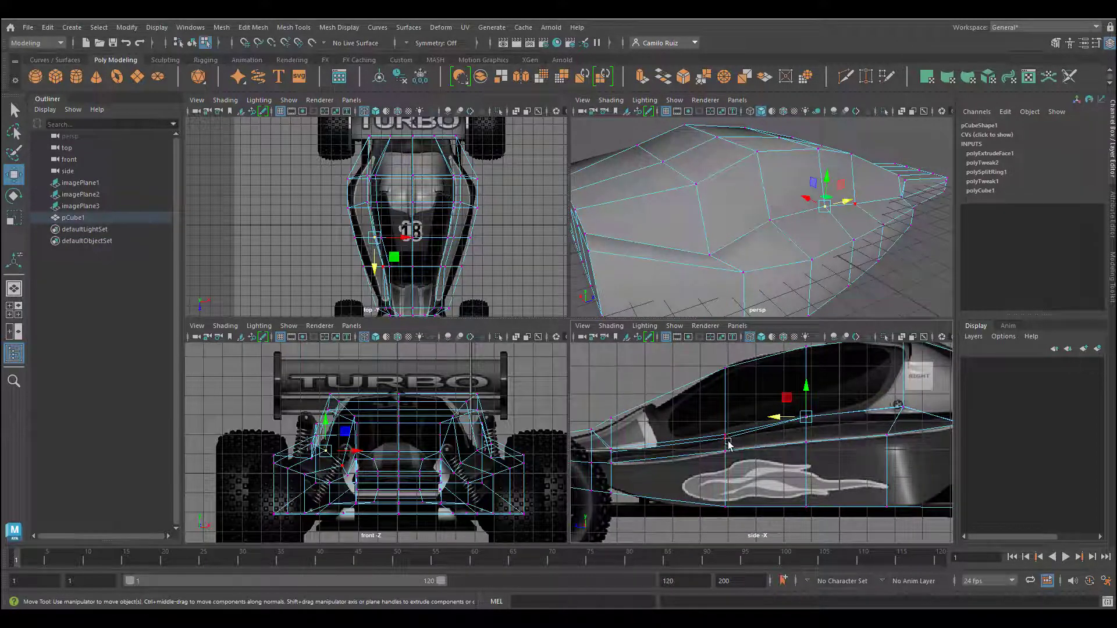
click(726, 438)
click(727, 416)
alt+drag(647, 425, 690, 421)
alt+middle_drag(647, 425, 692, 421)
click(902, 197)
alt+drag(774, 256, 593, 291)
alt+drag(899, 262, 855, 220)
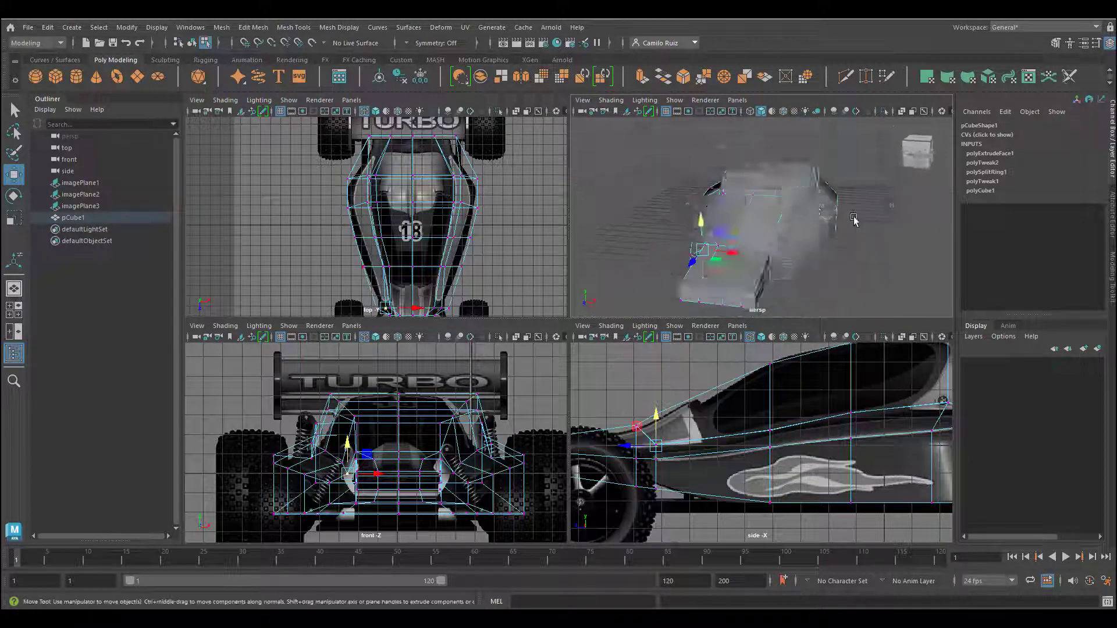
Enlarge the perspective view, select the whole body in object mode and preview it smoothed
key(space)
alt+drag(670, 373, 708, 309)
right_drag(708, 309, 752, 267)
scroll(752, 266, down, 5)
click(815, 274)
alt+drag(745, 314, 714, 321)
click(714, 323)
key(1)
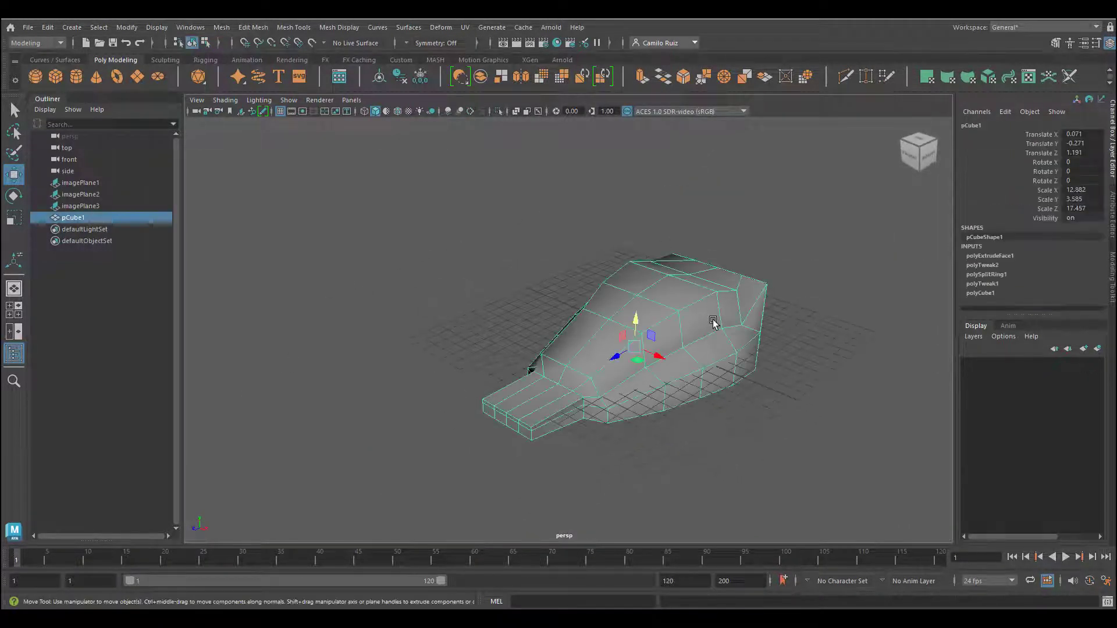
key(3)
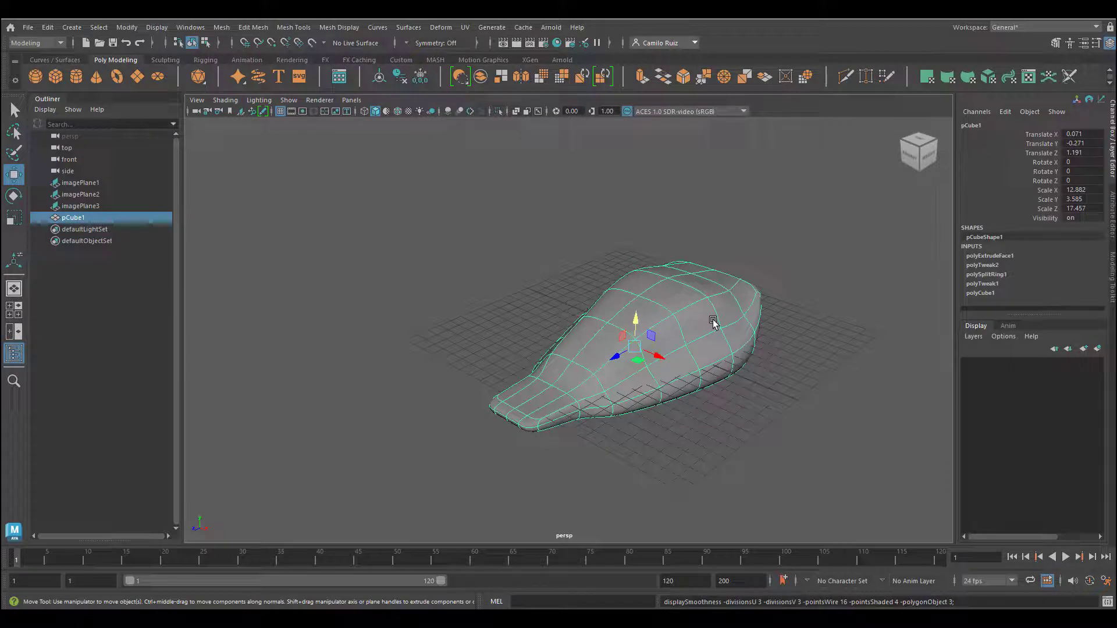
Inspect the smoothed body from the front, restore the unsmoothed display and return to the four-view layout
click(805, 319)
alt+drag(805, 319, 638, 296)
click(605, 287)
key(1)
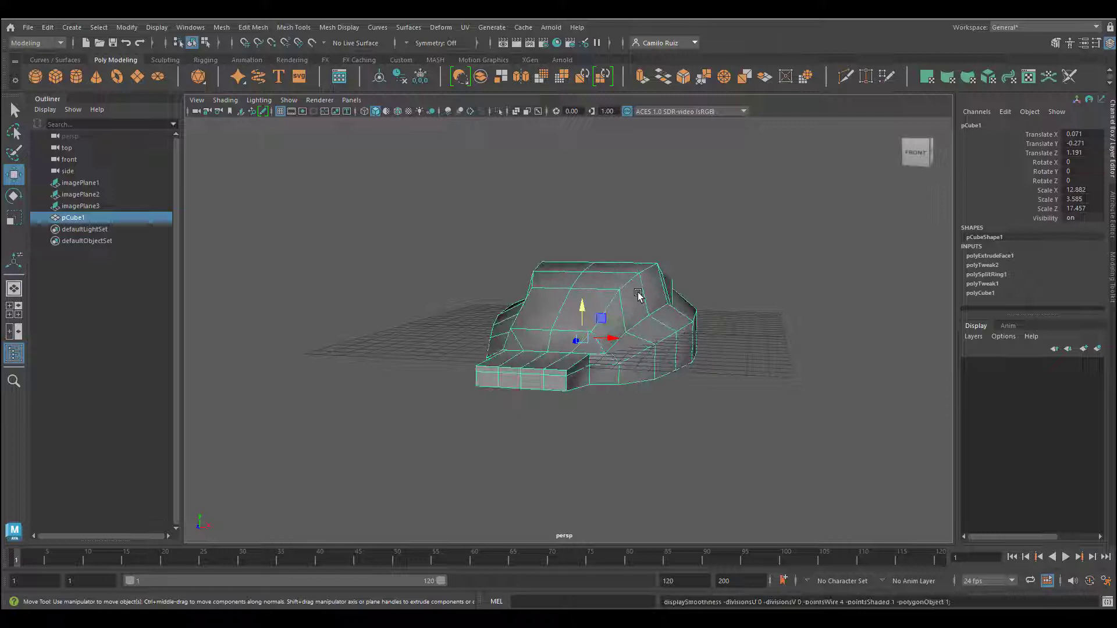
alt+drag(745, 259, 630, 291)
key(space)
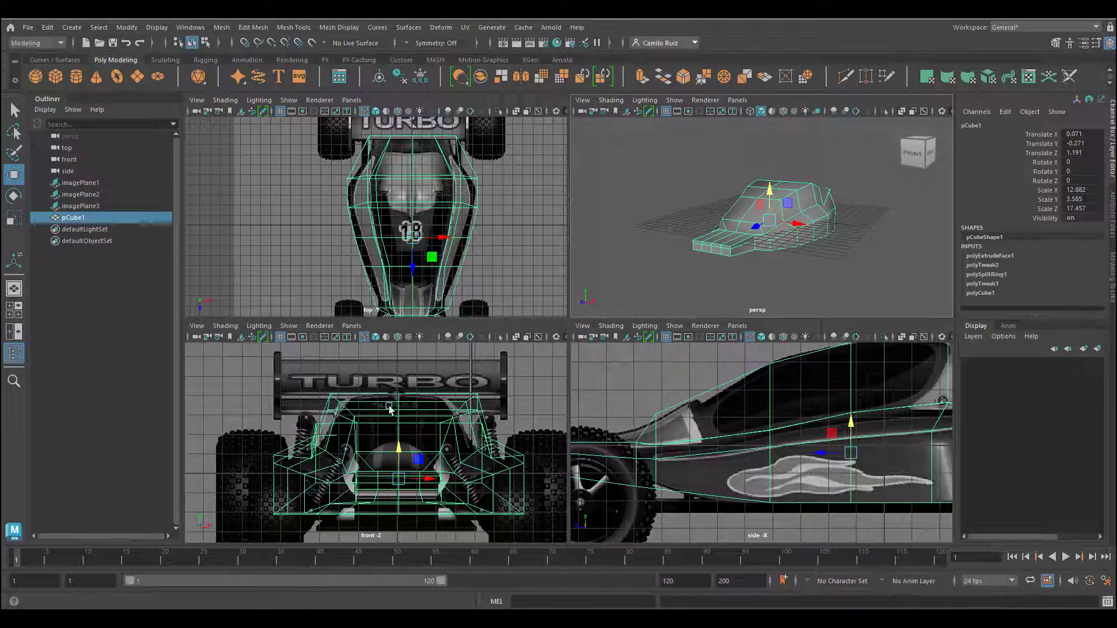
Switch to vertex selection and scale the two outer mid-roof vertices inward along X to about 0.8
scroll(352, 413, up, 1)
scroll(351, 409, down, 1)
alt+drag(740, 241, 766, 234)
scroll(765, 229, up, 3)
mouse_move(765, 228)
alt+middle_down()
mouse_move(753, 284)
mouse_move(775, 243)
alt+middle_up()
scroll(769, 252, up, 3)
right_drag(780, 247, 724, 247)
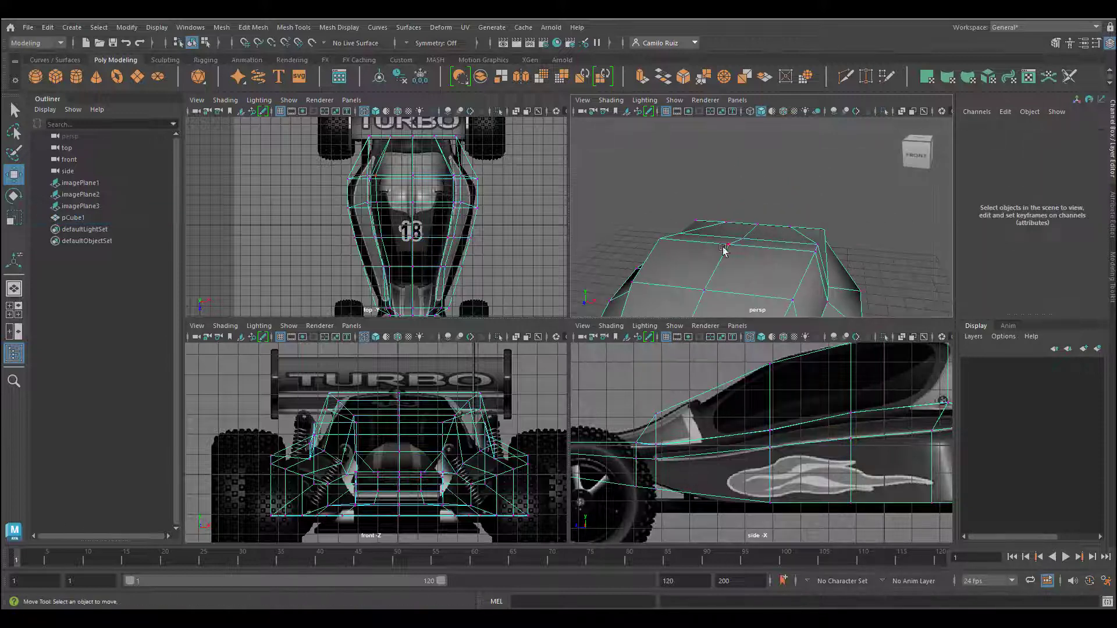
click(659, 239)
shift+click(480, 395)
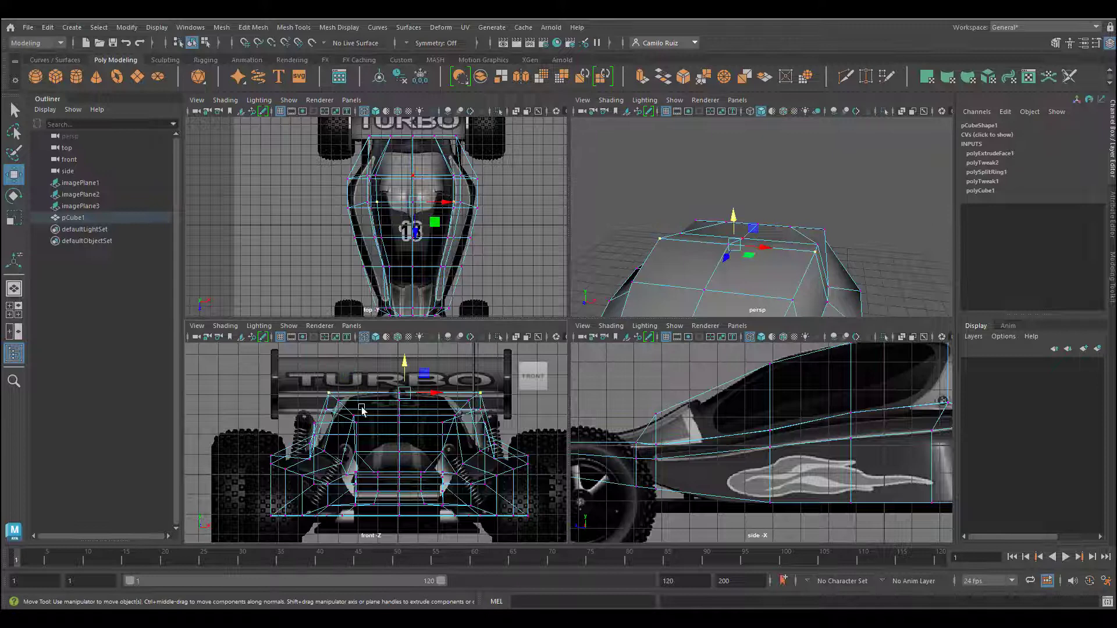
key(r)
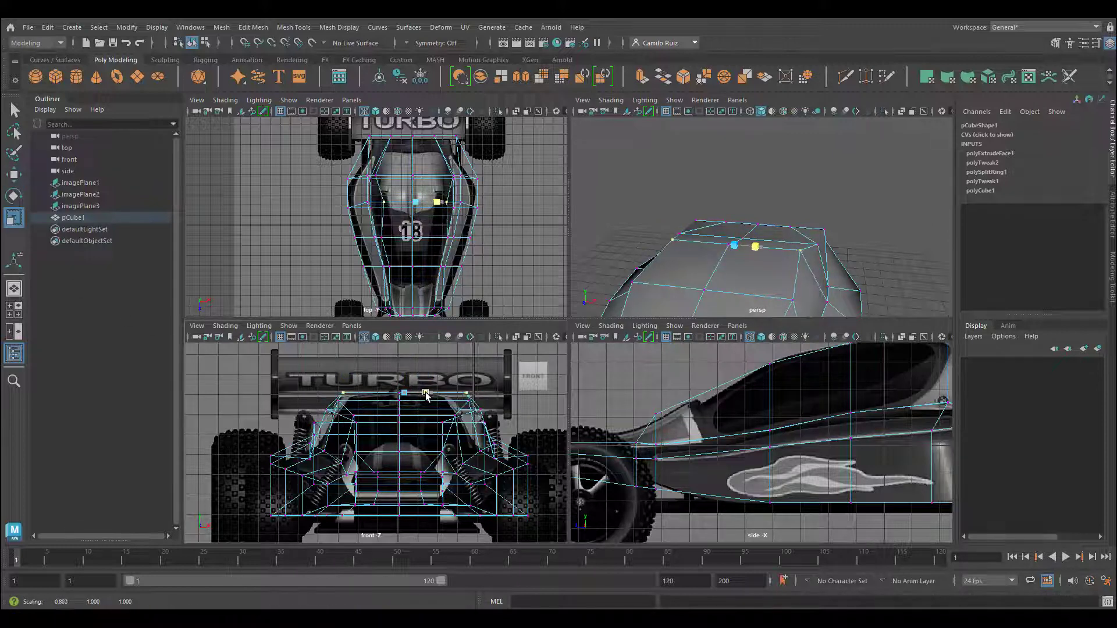
Scale the pair of outer roof vertices just behind the mid-roof row inward along X
alt+middle_drag(460, 395, 449, 382)
alt+drag(629, 187, 664, 209)
click(653, 199)
shift+click(789, 192)
drag(747, 194, 742, 197)
Scale the rearmost pair of outer roof vertices inward along X in the top view
alt+middle_drag(523, 189, 537, 229)
alt+drag(669, 204, 684, 199)
click(628, 165)
shift+click(775, 150)
drag(454, 177, 445, 177)
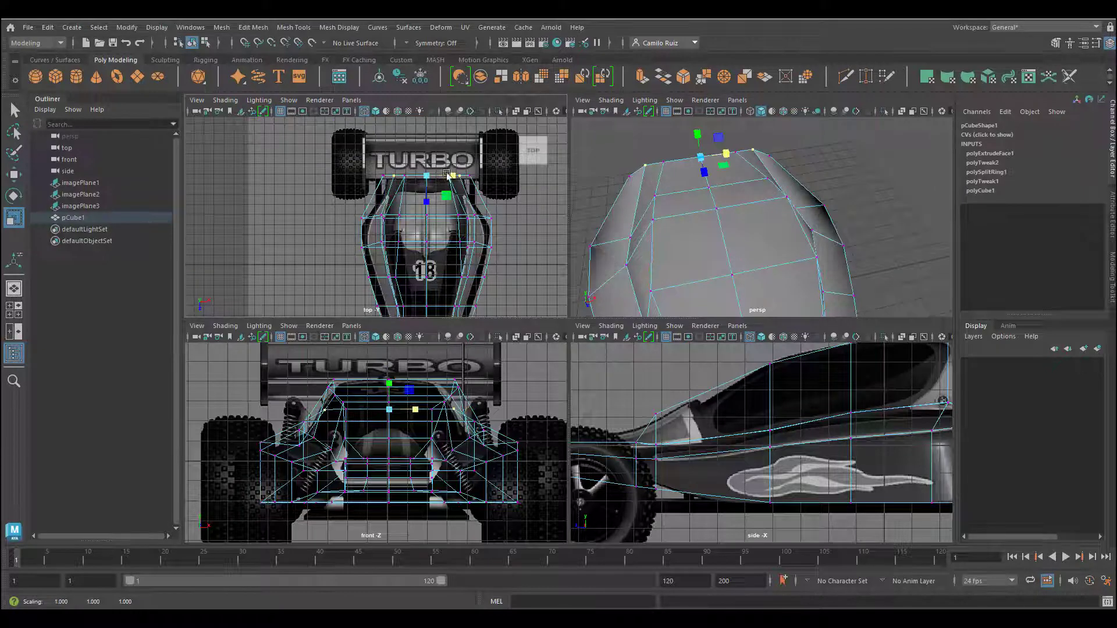
Scale the pair of outer roof vertices just ahead of the mid-roof row inward along X
alt+middle_drag(445, 401, 449, 387)
alt+middle_drag(664, 256, 693, 183)
click(650, 191)
shift+click(815, 165)
drag(419, 374, 414, 375)
Scale the outer vertex pair at the windshield's base inward along X in the front view
alt+drag(762, 233, 745, 216)
alt+middle_drag(472, 302, 465, 224)
alt+middle_drag(681, 256, 681, 213)
click(651, 272)
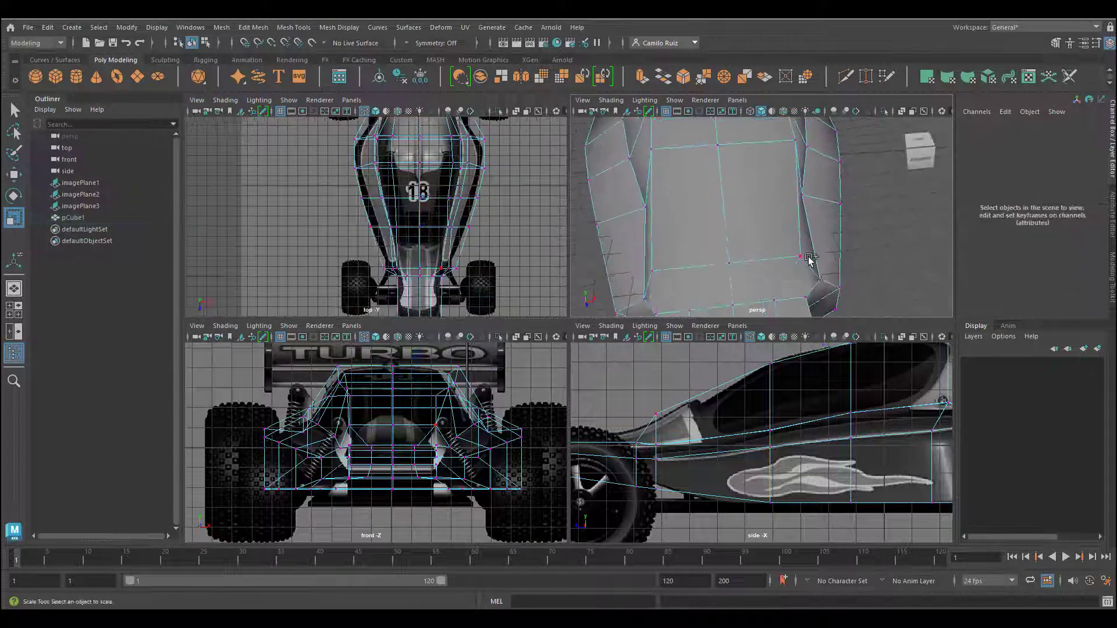
shift+click(802, 257)
drag(418, 425, 411, 426)
Scale the vertex pair partway down the windshield inward along X, and narrow the pair at its base further
alt+middle_drag(669, 175, 700, 211)
click(680, 186)
shift+click(824, 177)
drag(449, 228, 444, 228)
alt+middle_drag(798, 300, 781, 215)
click(687, 208)
shift+click(797, 204)
drag(446, 268, 442, 269)
Try to reposition the outer vertex pair at the windshield's base
alt+drag(718, 268, 730, 218)
alt+middle_drag(457, 291, 466, 240)
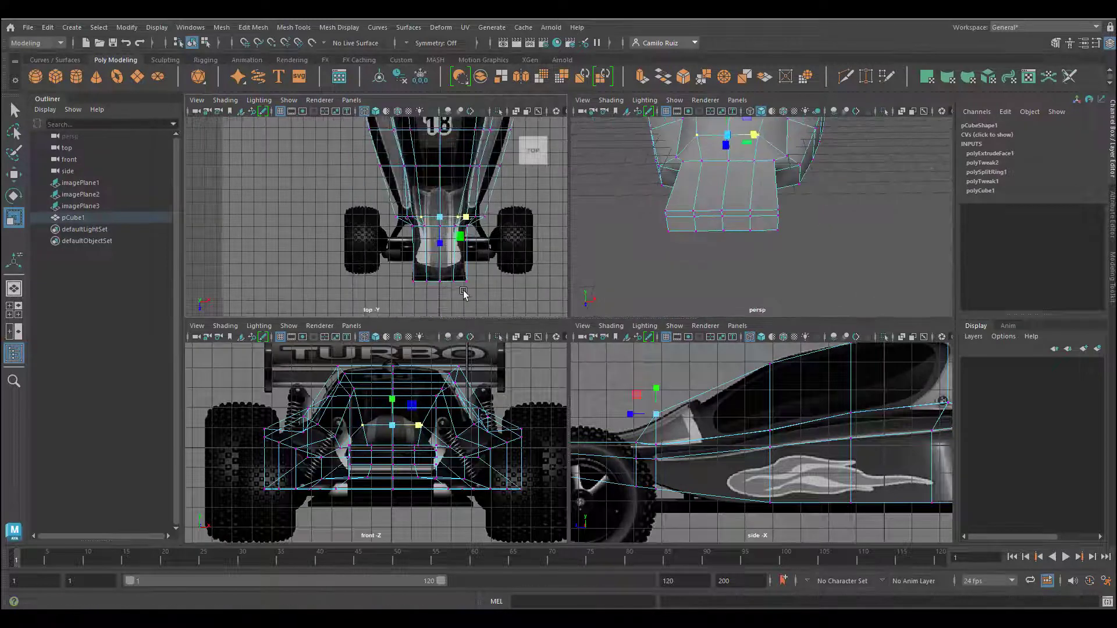
click(695, 210)
shift+click(751, 210)
click(697, 135)
shift+click(759, 135)
drag(419, 425, 393, 392)
key(e)
key(w)
key(ctrl+z)
Select the vertices across the windshield's base and raise them slightly in the front view
shift+click(727, 137)
alt+middle_drag(728, 139, 746, 192)
scroll(743, 192, up, 5)
shift+click(710, 228)
alt+drag(741, 192, 679, 214)
click(710, 228)
shift+click(667, 208)
shift+click(621, 182)
key(e)
key(r)
key(w)
drag(393, 396, 392, 389)
Lower the selected windshield-base vertices slightly to meet the body line in the side reference
key(super)
scroll(768, 239, down, 5)
alt+drag(769, 239, 723, 220)
alt+middle_drag(669, 401, 689, 404)
drag(677, 375, 678, 387)
scroll(722, 233, down, 5)
alt+drag(722, 233, 694, 253)
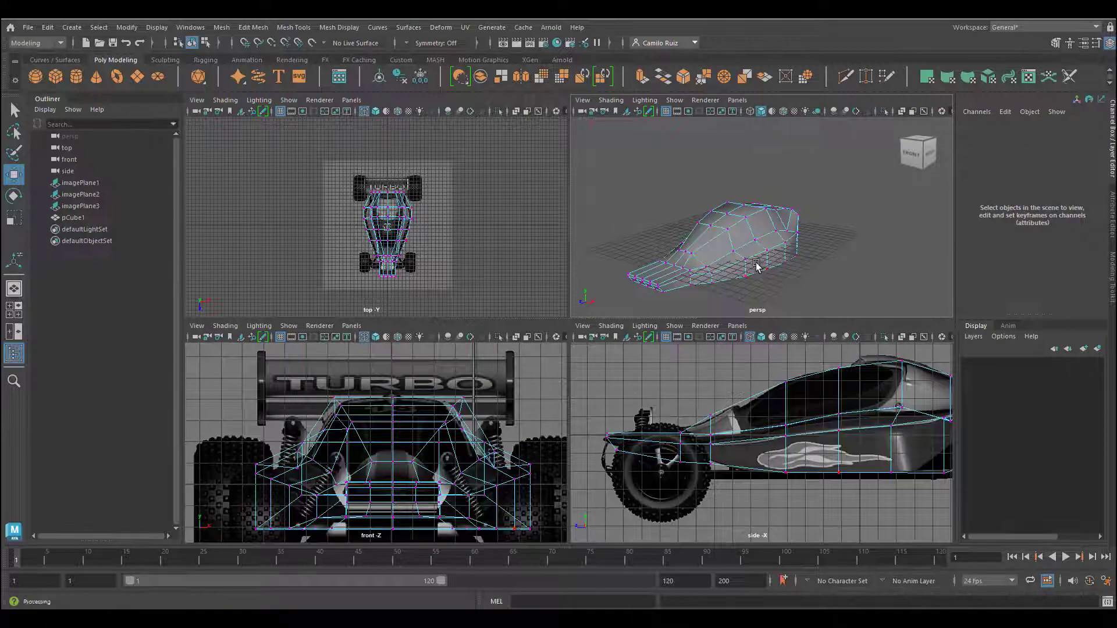
Select the faces covering the body's underside and delete them
key(space)
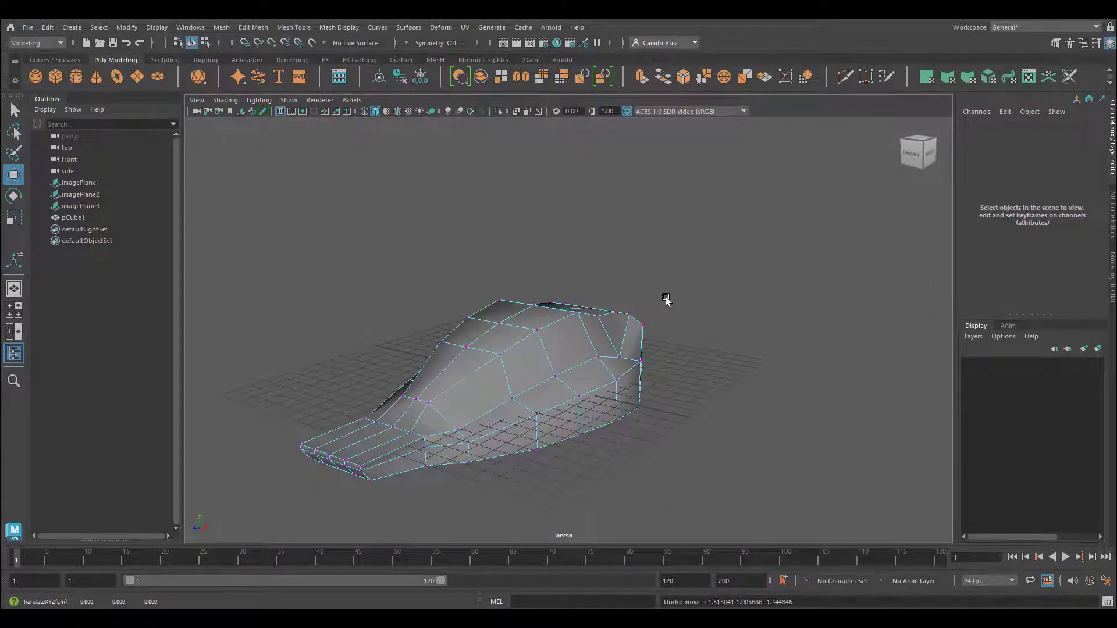
right_drag(602, 279, 642, 267)
alt+drag(666, 304, 636, 233)
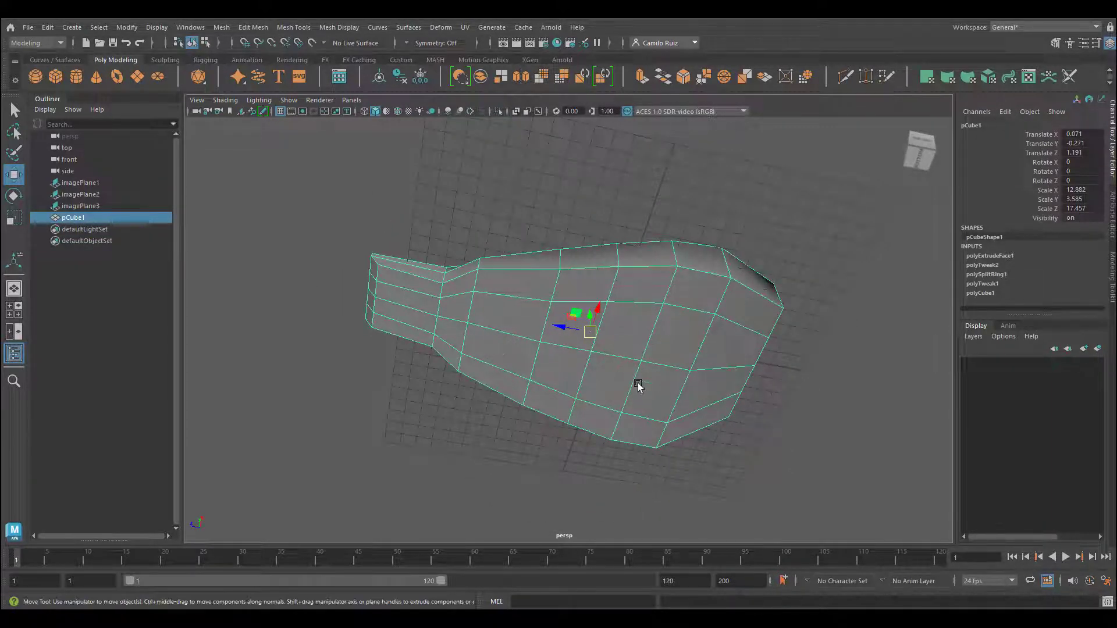
right_drag(640, 299, 641, 312)
click(651, 410)
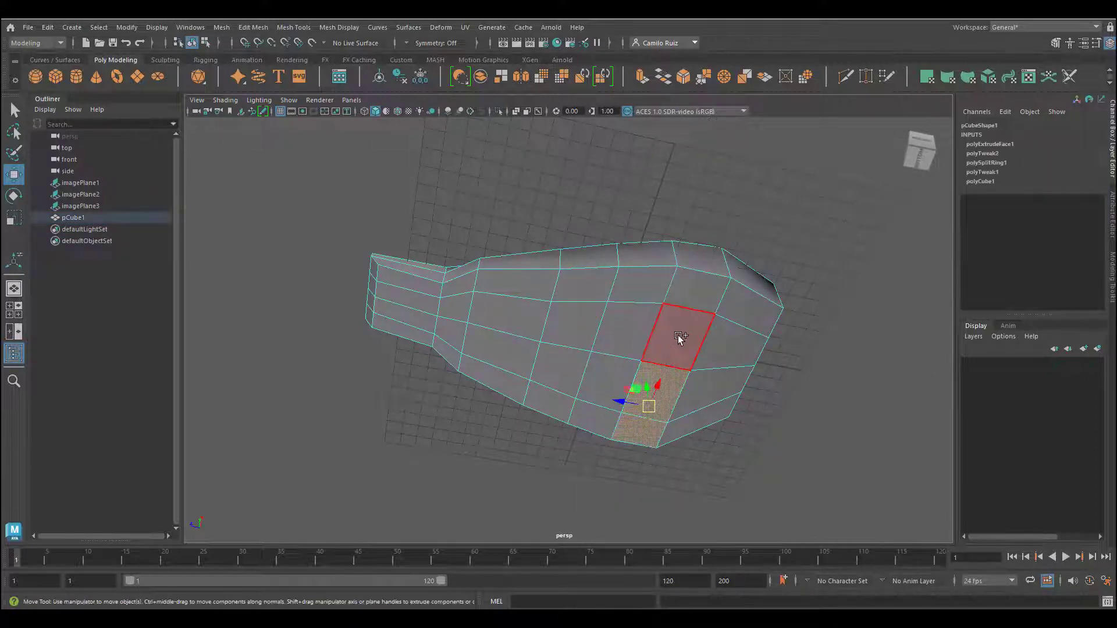
mouse_move(681, 337)
mouse_down()
mouse_move(706, 294)
mouse_move(711, 419)
mouse_move(523, 386)
mouse_move(423, 333)
mouse_move(442, 283)
mouse_up()
key(Delete)
alt+drag(518, 289, 261, 306)
alt+drag(726, 280, 601, 424)
Raise the vertex pair at the windshield's base to the top of the hood bump in the front view
key(space)
key(space)
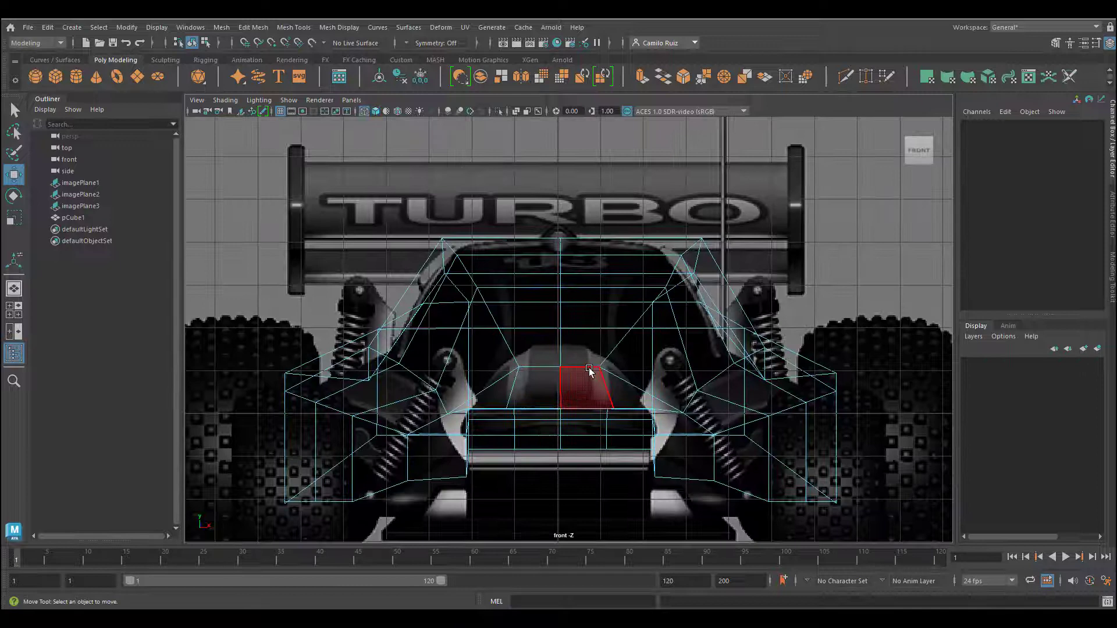
right_drag(587, 368, 534, 361)
drag(503, 382, 615, 349)
drag(560, 334, 559, 319)
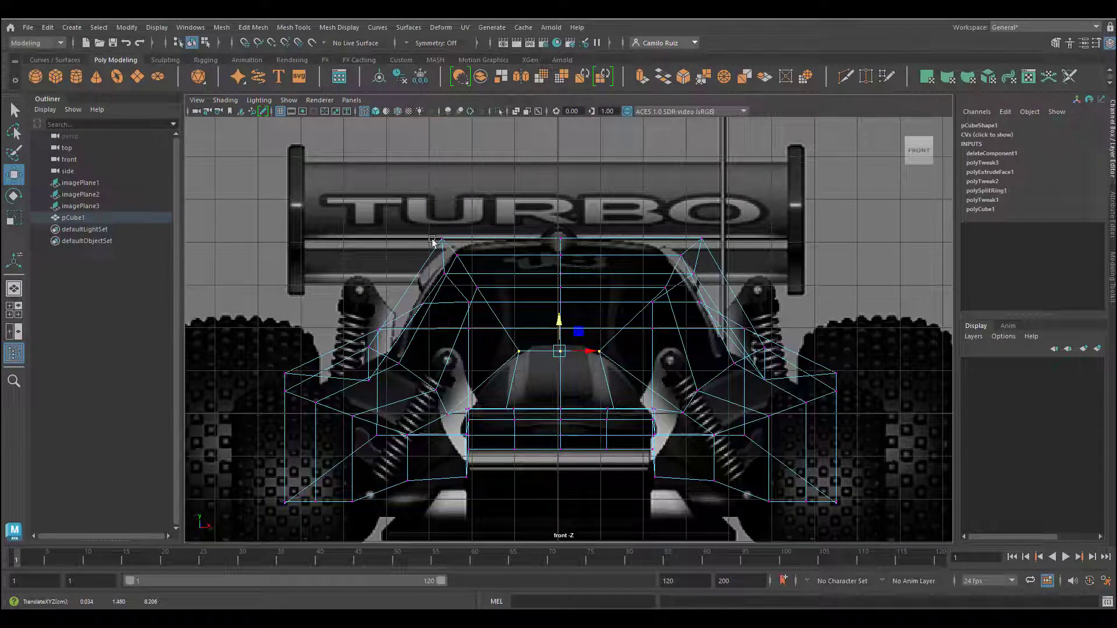
Lower the roof's two outer corner vertices slightly and scale them inward along X to fit the front reference
drag(432, 226, 722, 249)
drag(572, 209, 594, 248)
key(r)
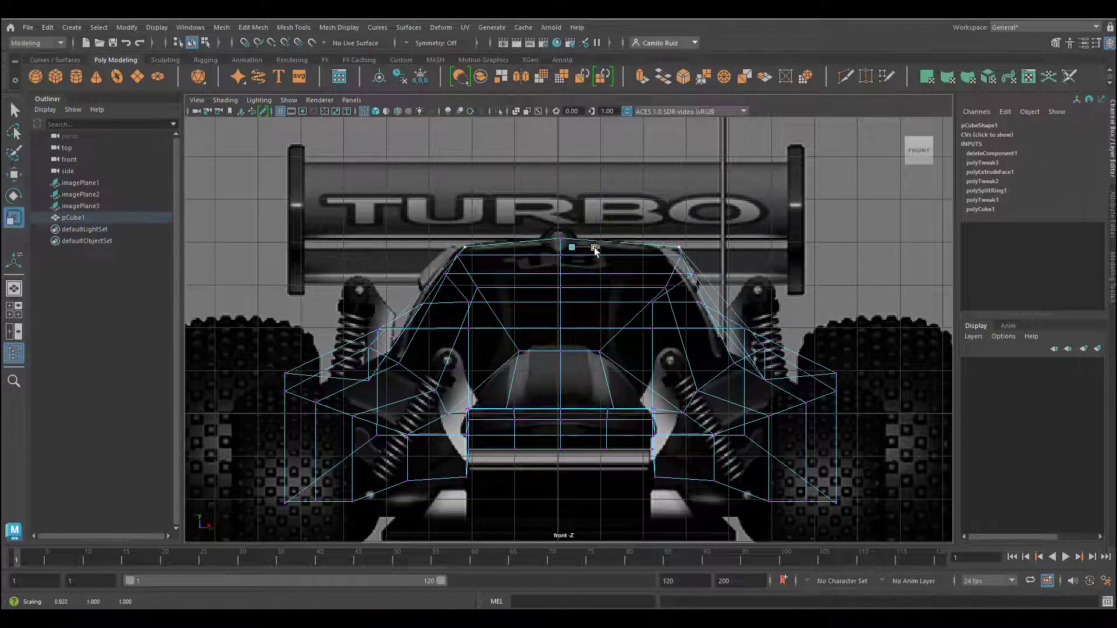
Shift the whole body slightly along X to about -0.02 to centre it on the references, and check its front shape
key(space)
click(674, 100)
click(680, 137)
click(815, 152)
alt+drag(815, 152, 776, 154)
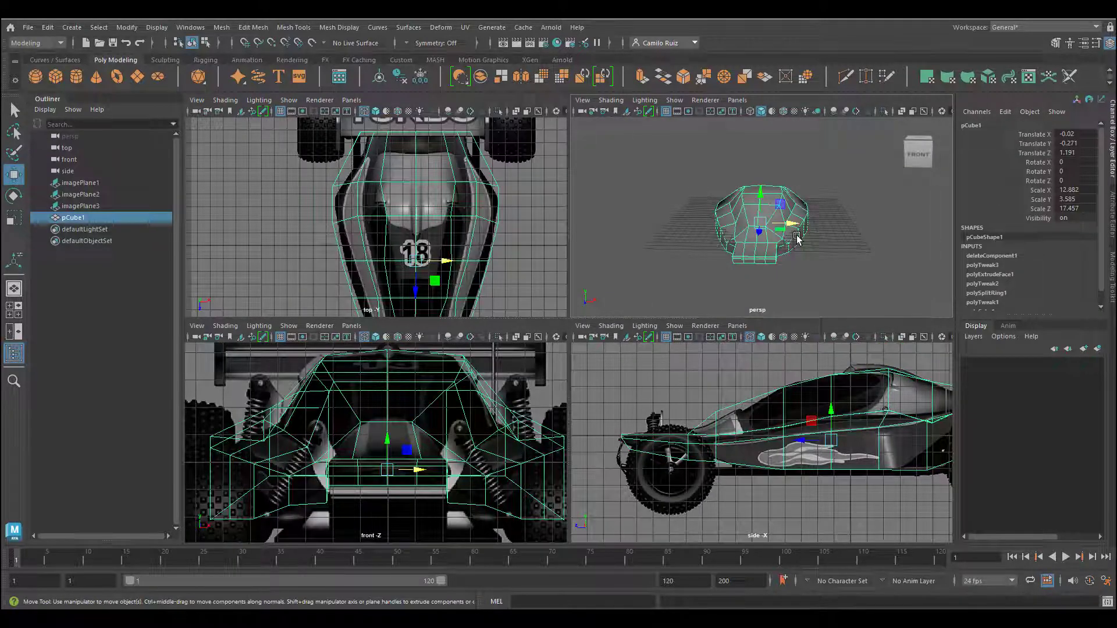
scroll(797, 238, up, 5)
alt+middle_drag(797, 238, 791, 209)
alt+drag(791, 210, 796, 220)
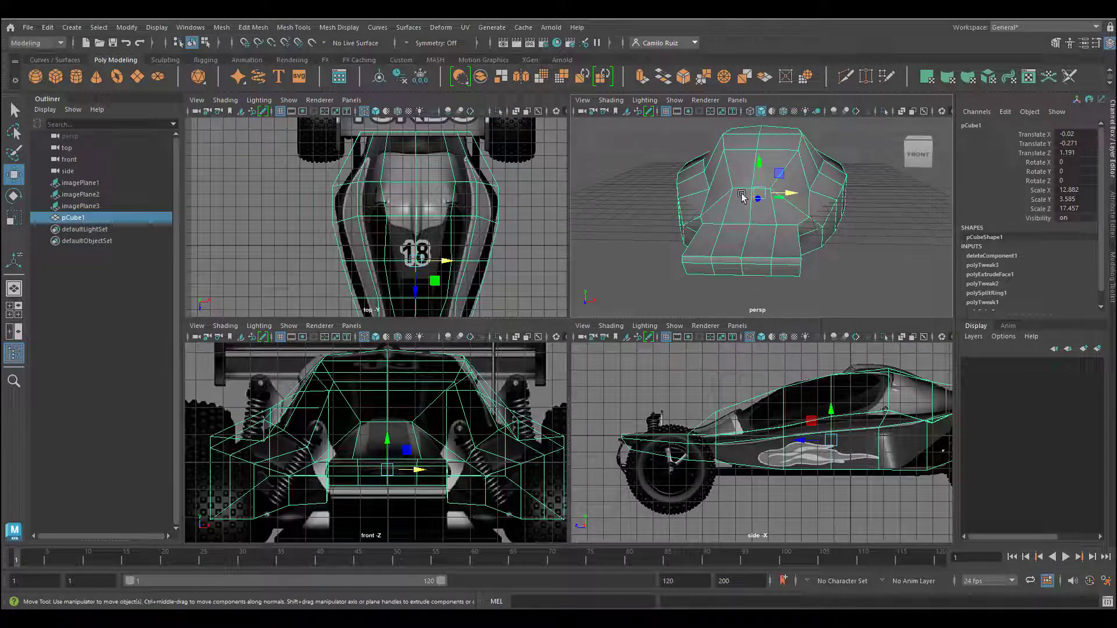
alt+drag(678, 200, 721, 201)
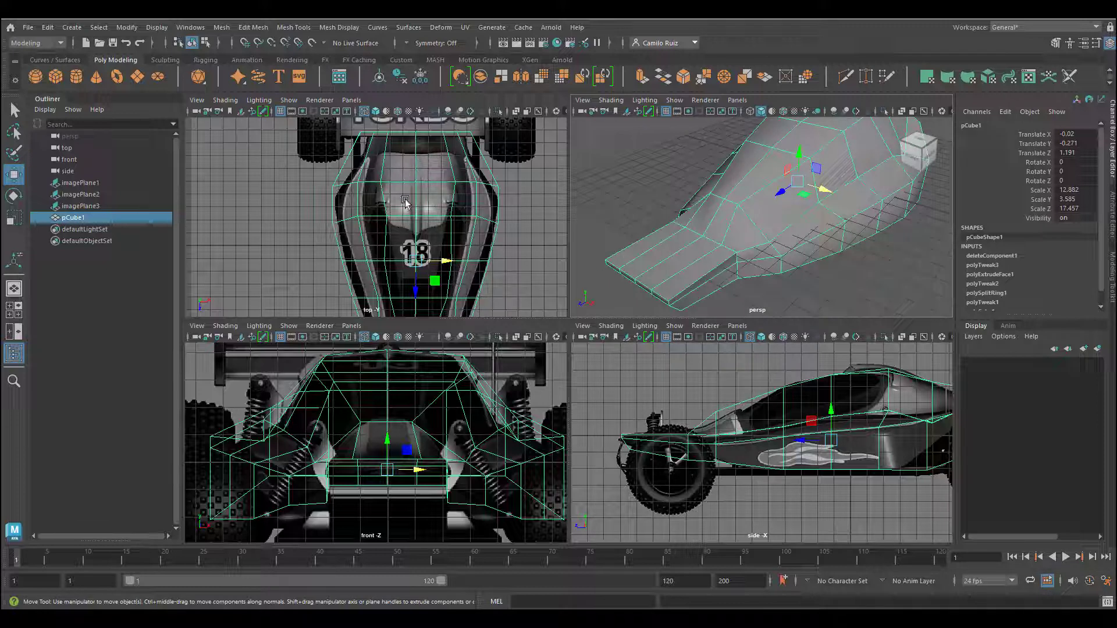
alt+drag(658, 211, 693, 207)
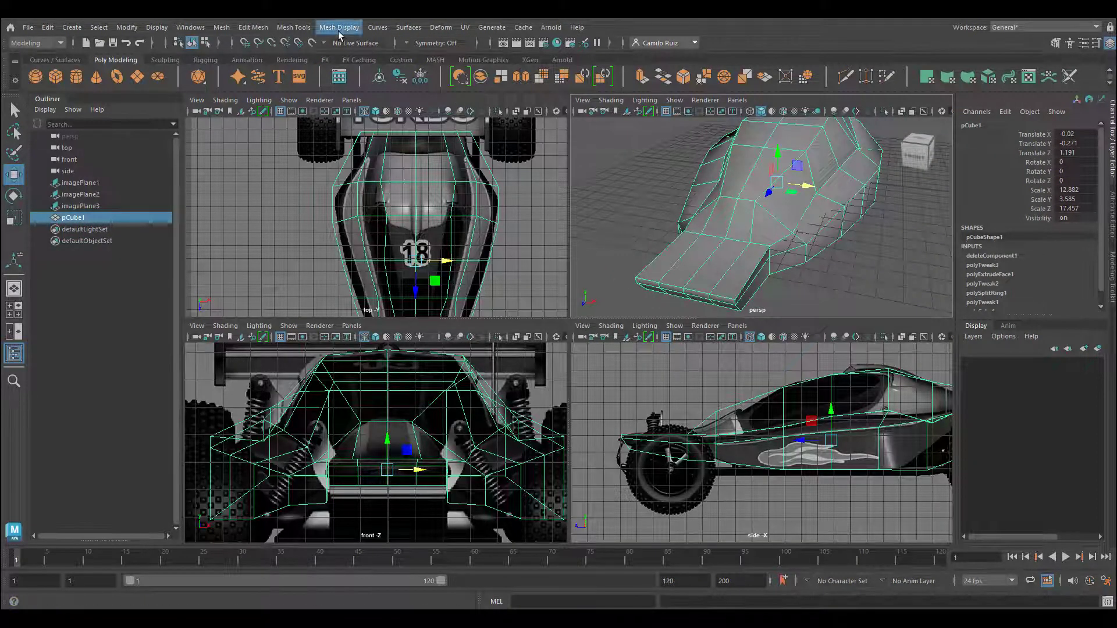
Insert edge loops on both sides of the body's centreline with the Offset Edge Loop tool
click(306, 29)
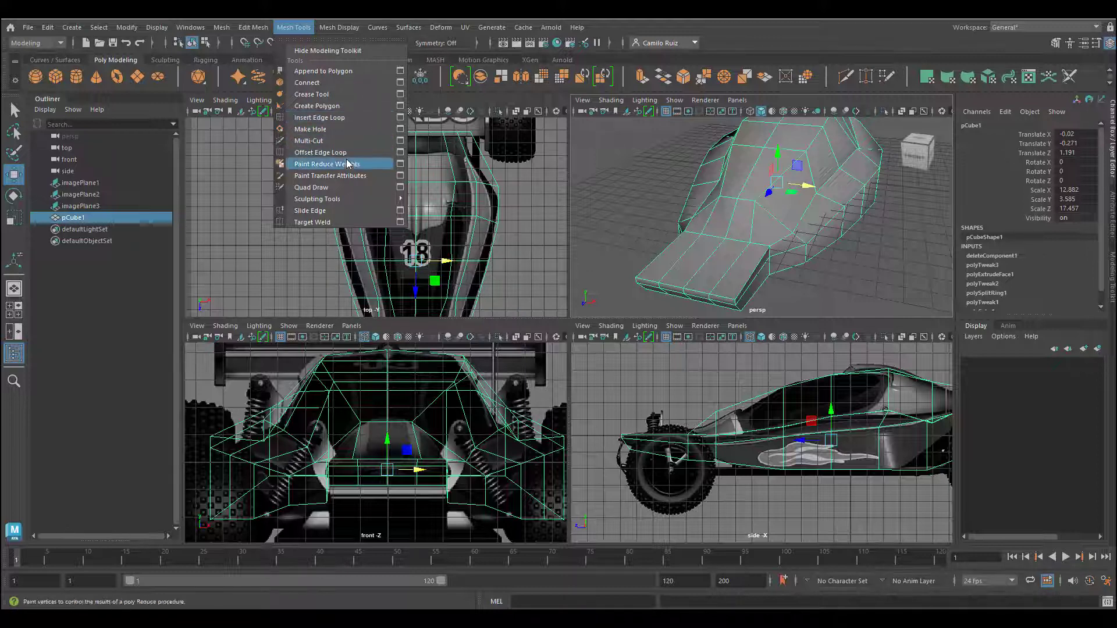
click(400, 153)
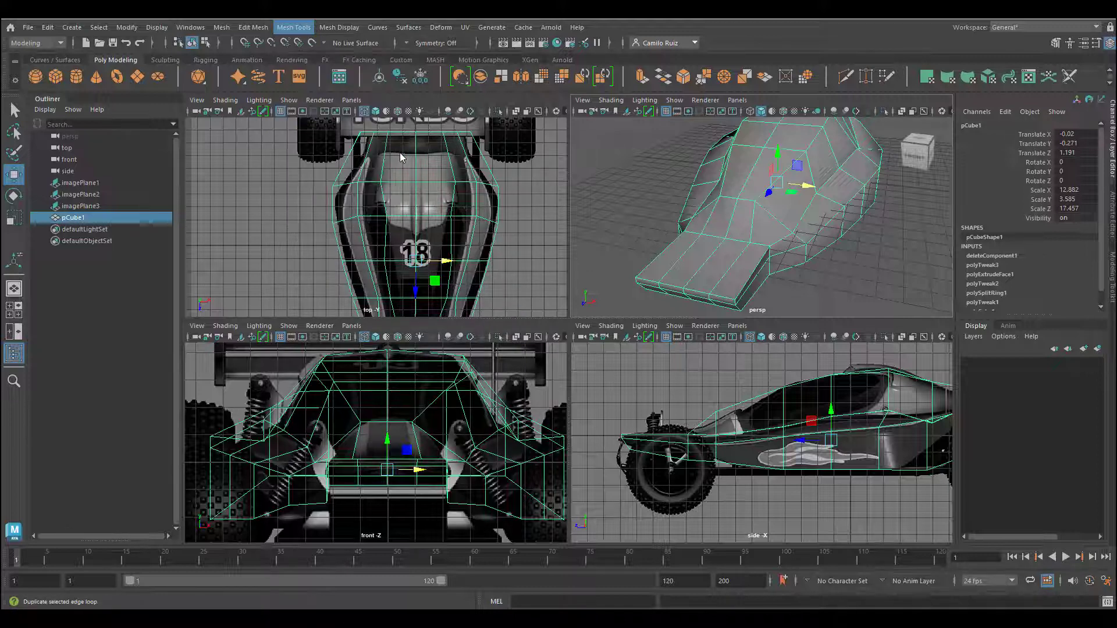
drag(800, 176, 481, 137)
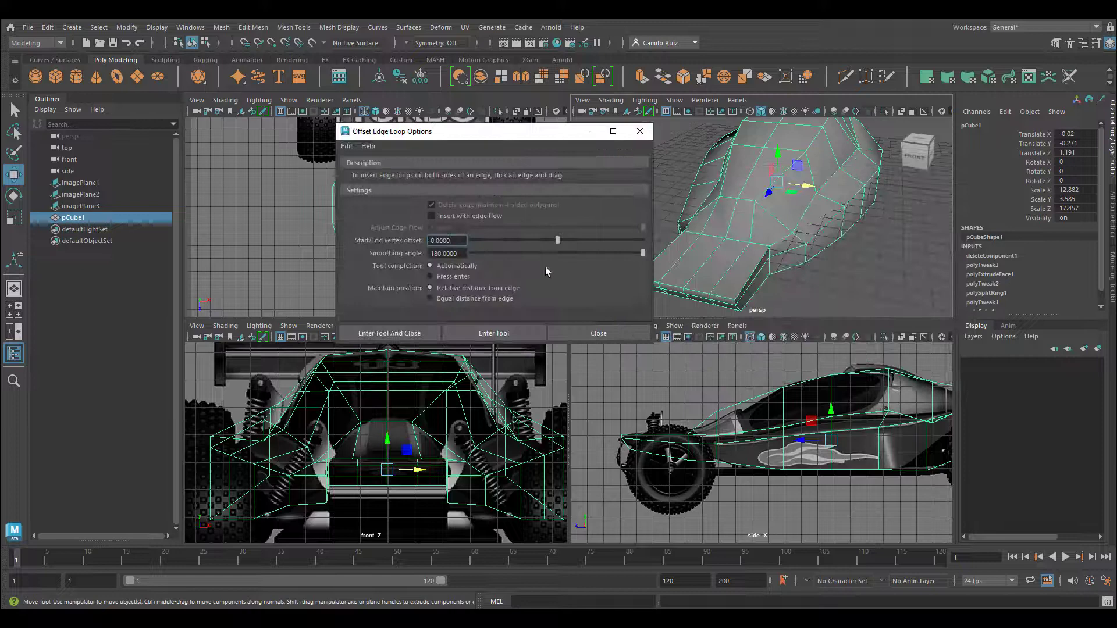
click(493, 332)
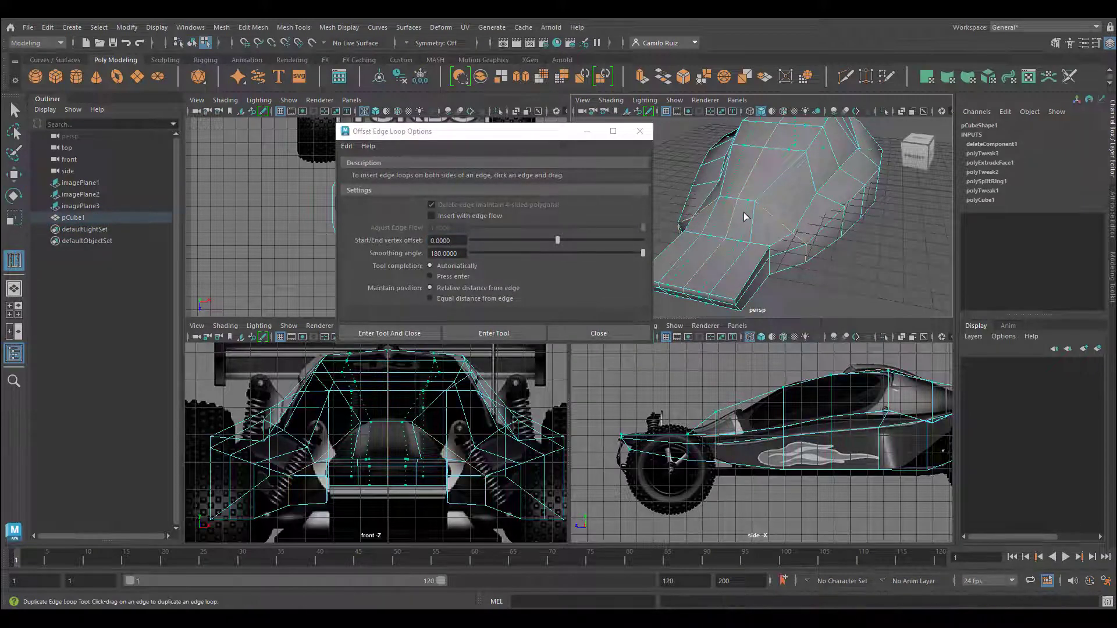
mouse_move(744, 212)
mouse_down()
mouse_move(767, 228)
mouse_move(751, 224)
mouse_up()
alt+drag(750, 223, 798, 195)
Spread the outer and inner vertices at the windshield's base outward along X on both sides
key(q)
key(F9)
click(773, 194)
key(w)
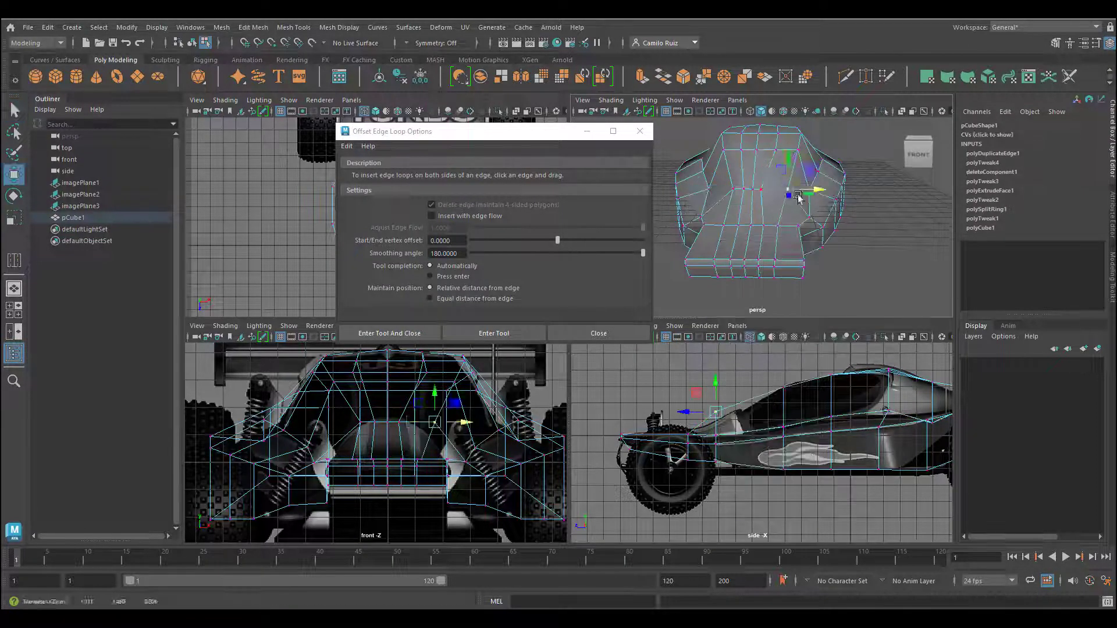
alt+drag(854, 218, 866, 209)
click(400, 423)
drag(438, 425, 449, 426)
click(751, 285)
alt+drag(773, 201, 753, 185)
Select the two outer vertices at the windshield's base and lower them slightly in the front view
click(735, 184)
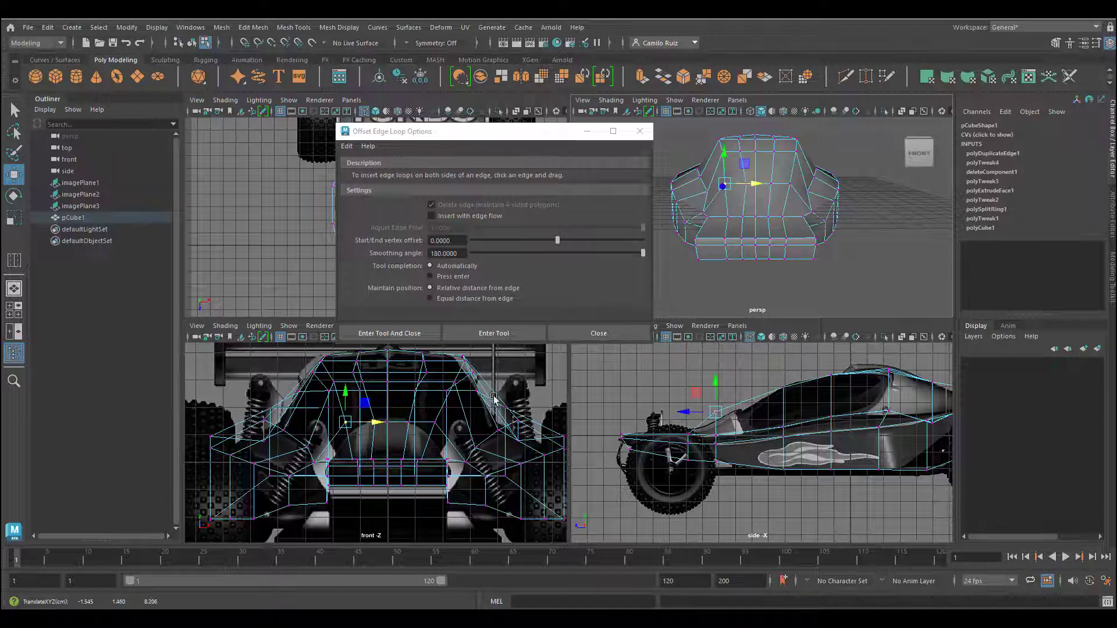
click(436, 425)
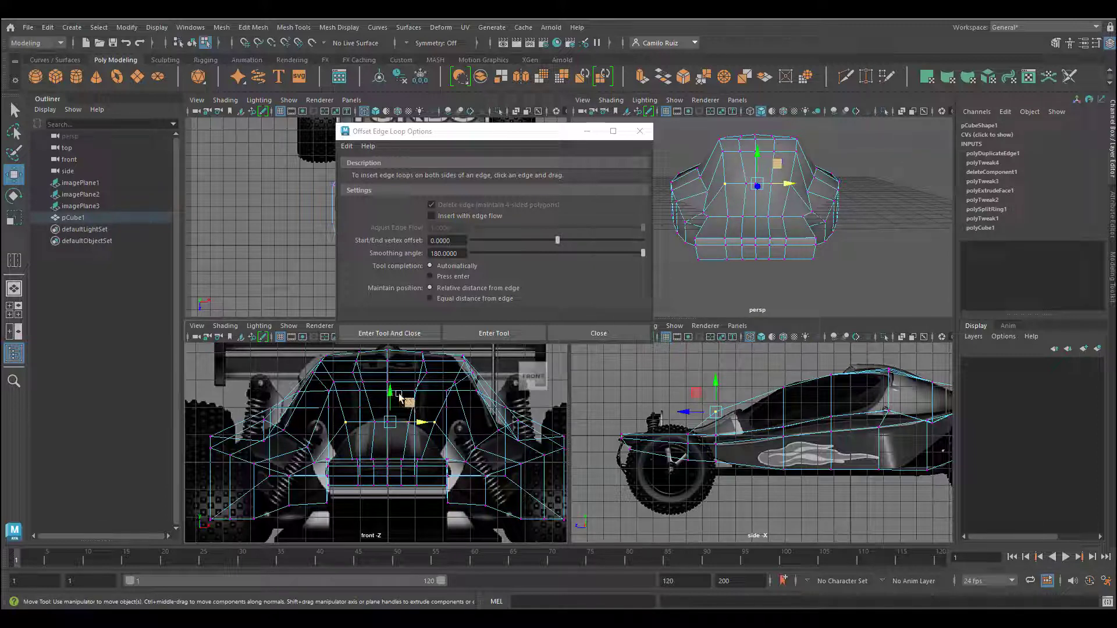
drag(399, 397, 391, 407)
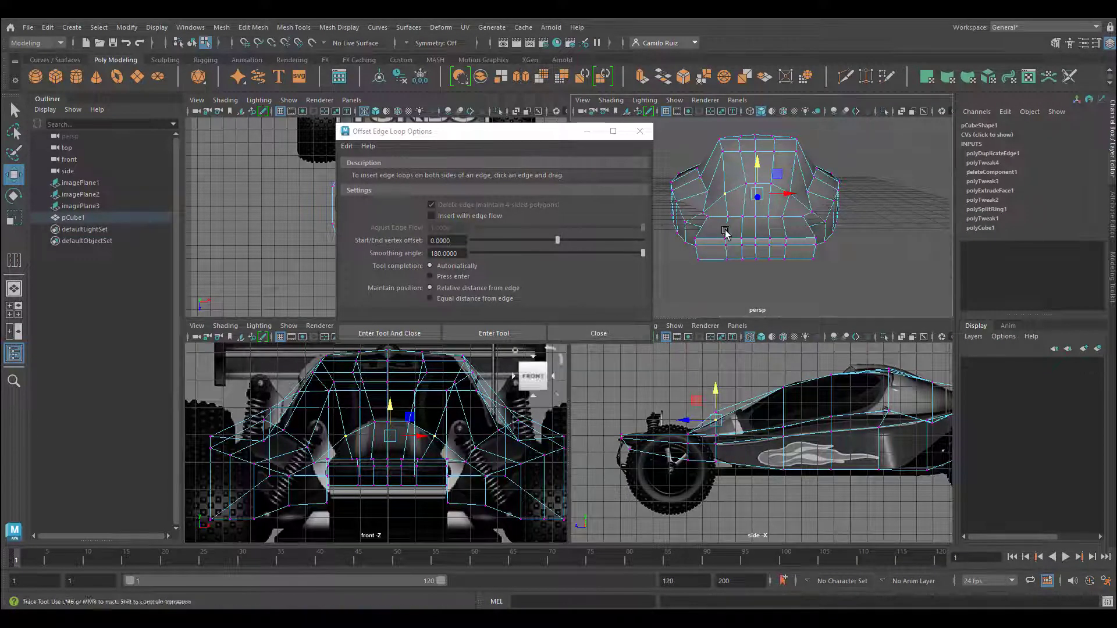
Nudge an inner vertex at the windshield's base sideways along X to even out the hood curve
alt+middle_drag(727, 233, 745, 262)
click(762, 232)
drag(793, 231, 788, 231)
alt+middle_drag(429, 437, 445, 441)
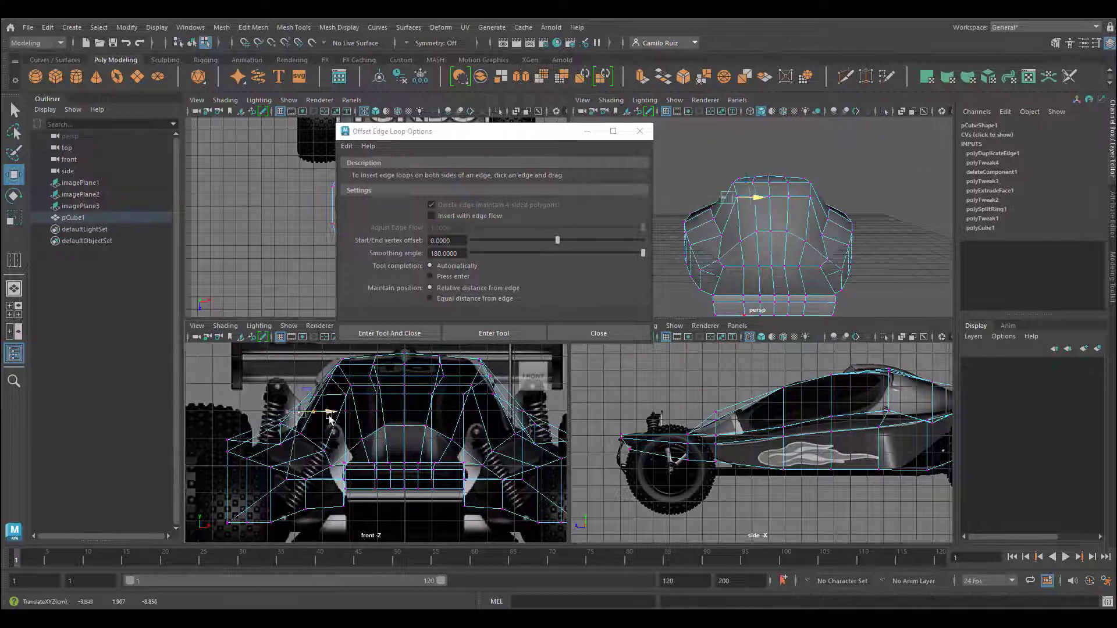
Adjust the shoulder vertices on both sides of the cabin to follow the body outline in the front reference
click(533, 413)
click(534, 395)
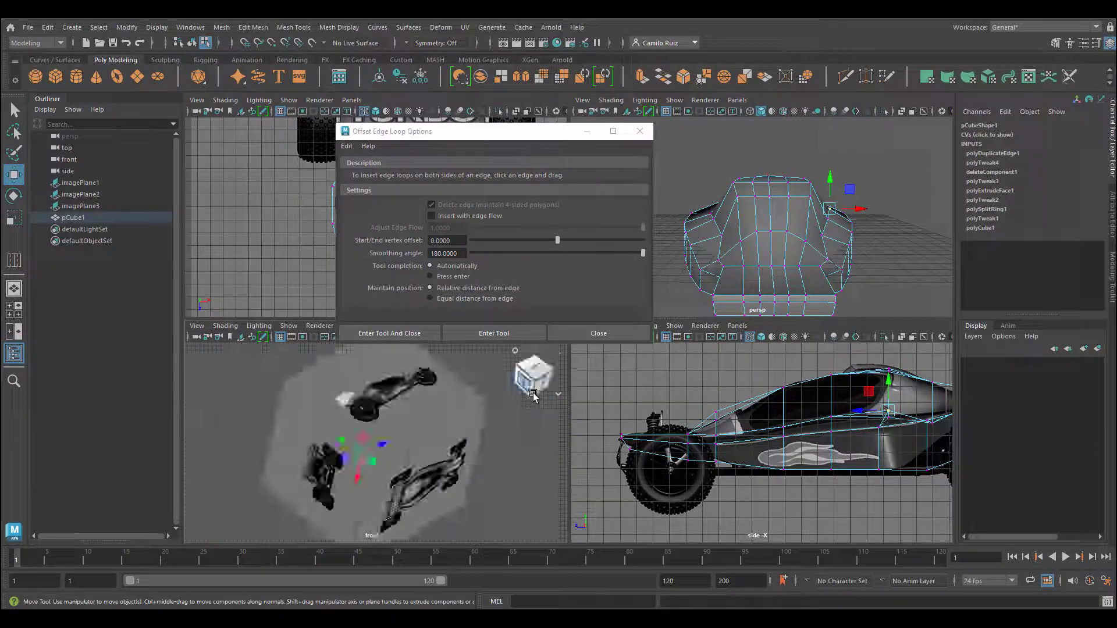
click(545, 381)
drag(479, 383, 482, 390)
alt+drag(856, 229, 774, 230)
drag(461, 385, 461, 382)
click(280, 426)
drag(309, 421, 316, 421)
Lower the outermost upper vertex on each side of the body's rear slightly in the front view
click(240, 423)
drag(240, 393, 239, 401)
click(511, 424)
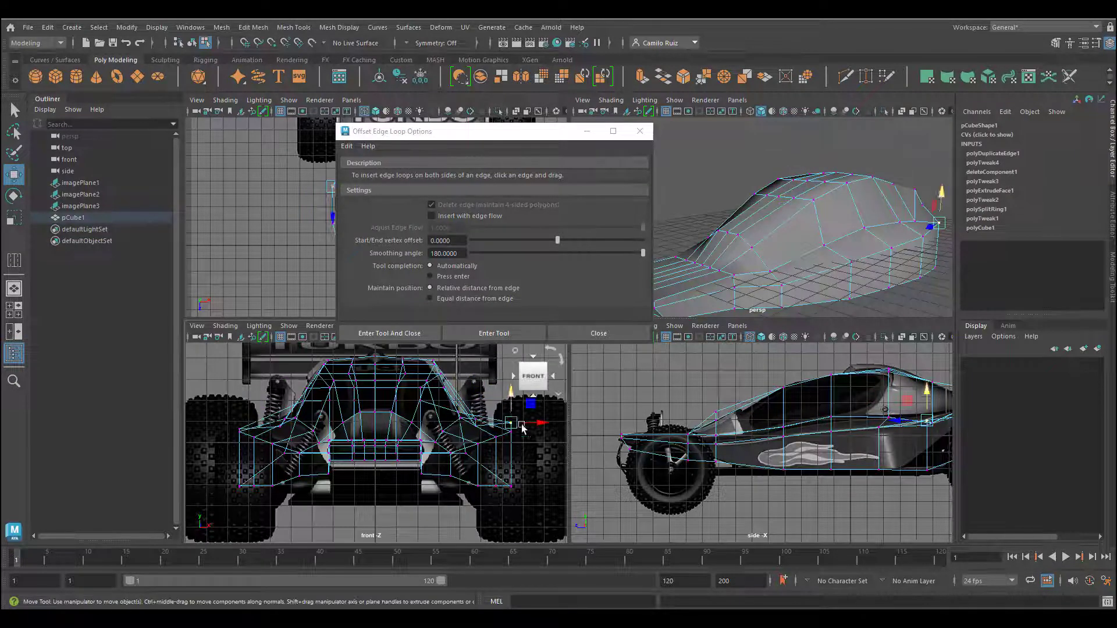
drag(510, 394, 511, 402)
Select the vertices running down the nose's front edges and shift them along X to space the new loops evenly
alt+drag(783, 237, 878, 227)
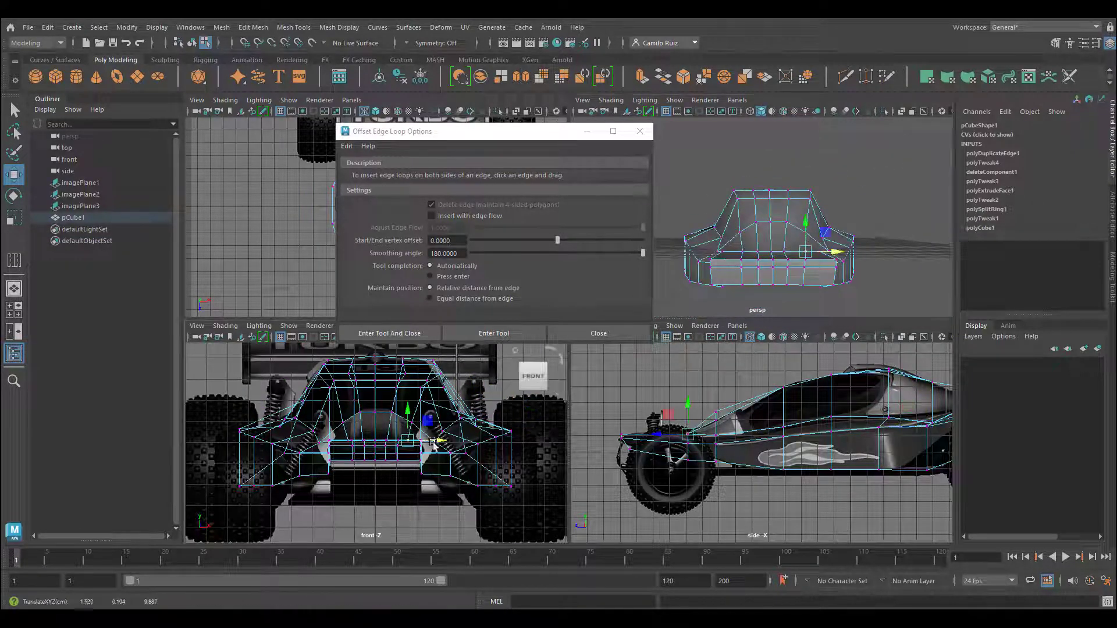
click(812, 258)
drag(838, 264, 773, 199)
click(396, 453)
click(762, 182)
shift+click(761, 167)
shift+click(762, 223)
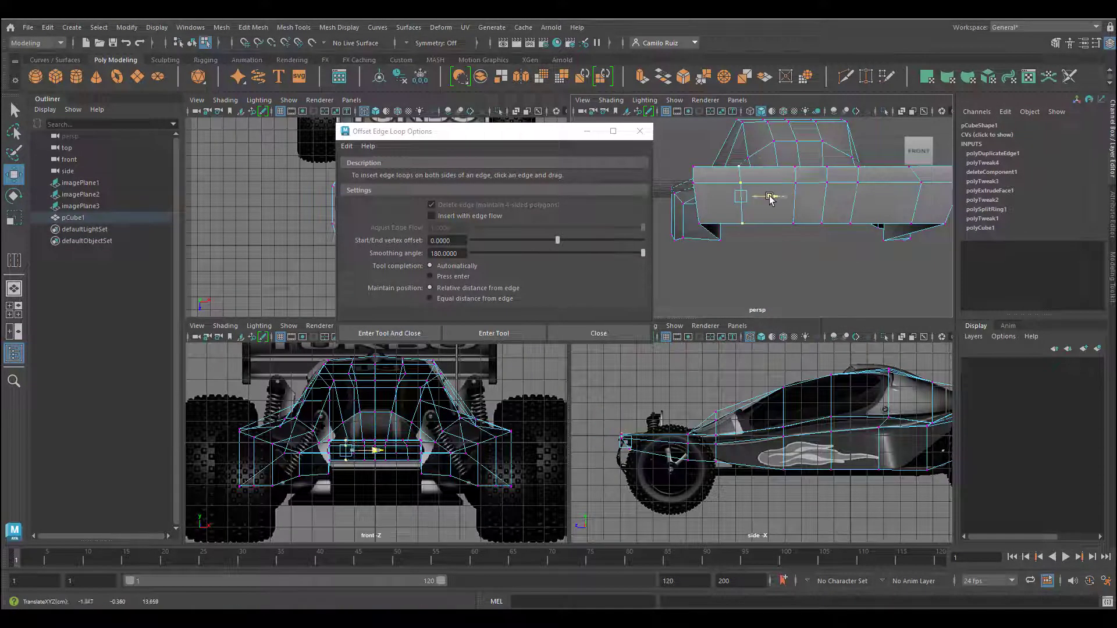
Try to add offset edge loops near the windshield's base in the side view, and undo them
click(715, 415)
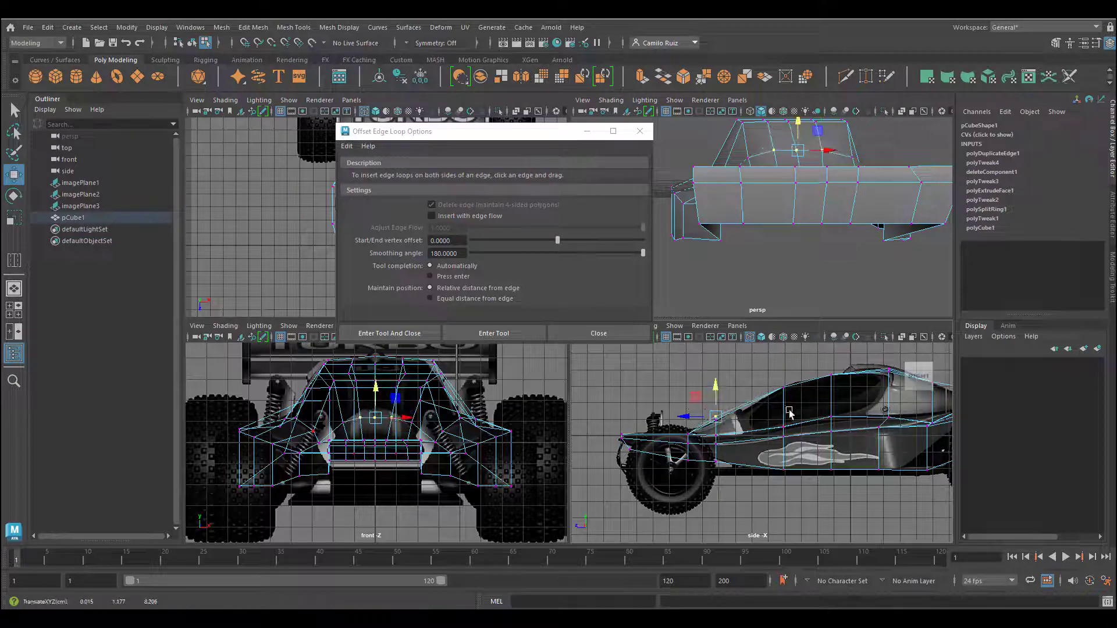
scroll(768, 414, up, 2)
scroll(776, 416, down, 1)
scroll(767, 432, up, 1)
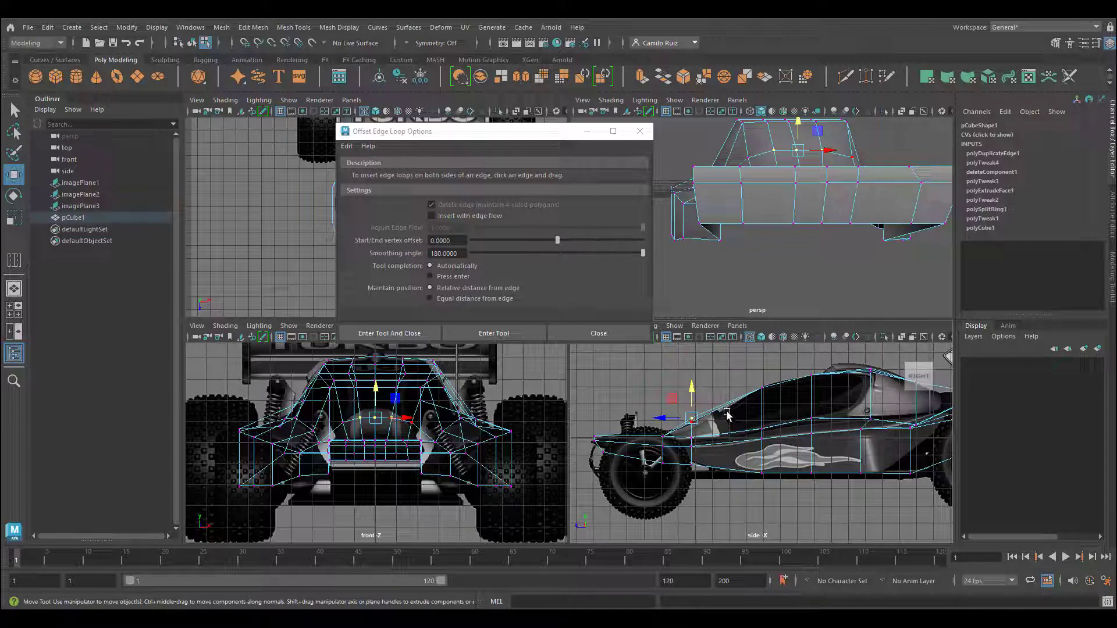
click(640, 131)
click(336, 28)
mouse_move(301, 28)
click(324, 153)
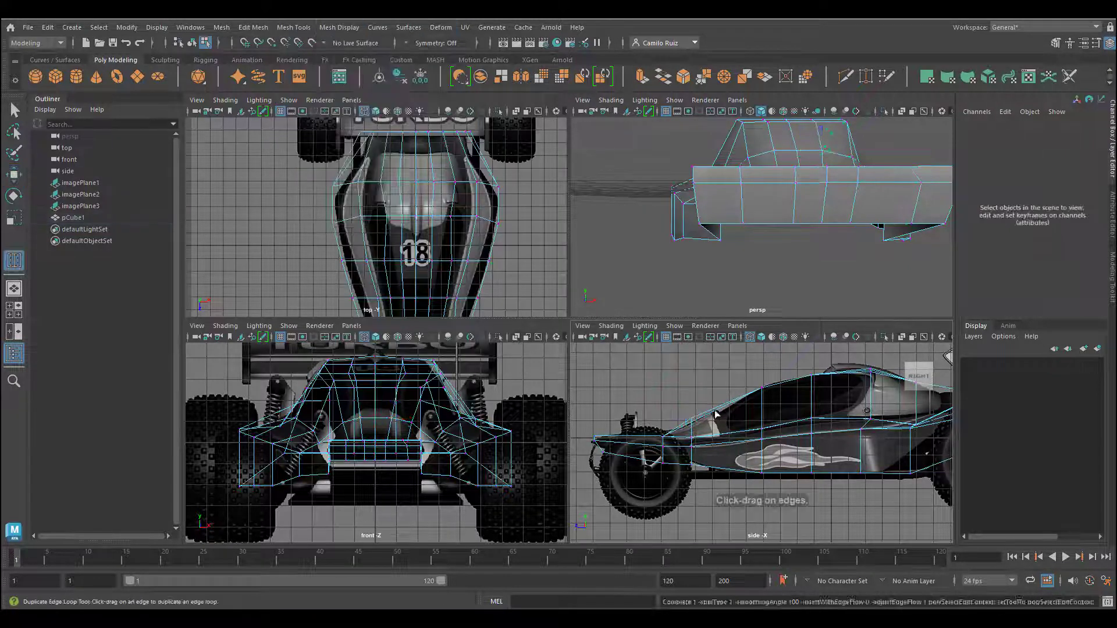
click(715, 414)
drag(722, 439, 722, 438)
key(ctrl+z)
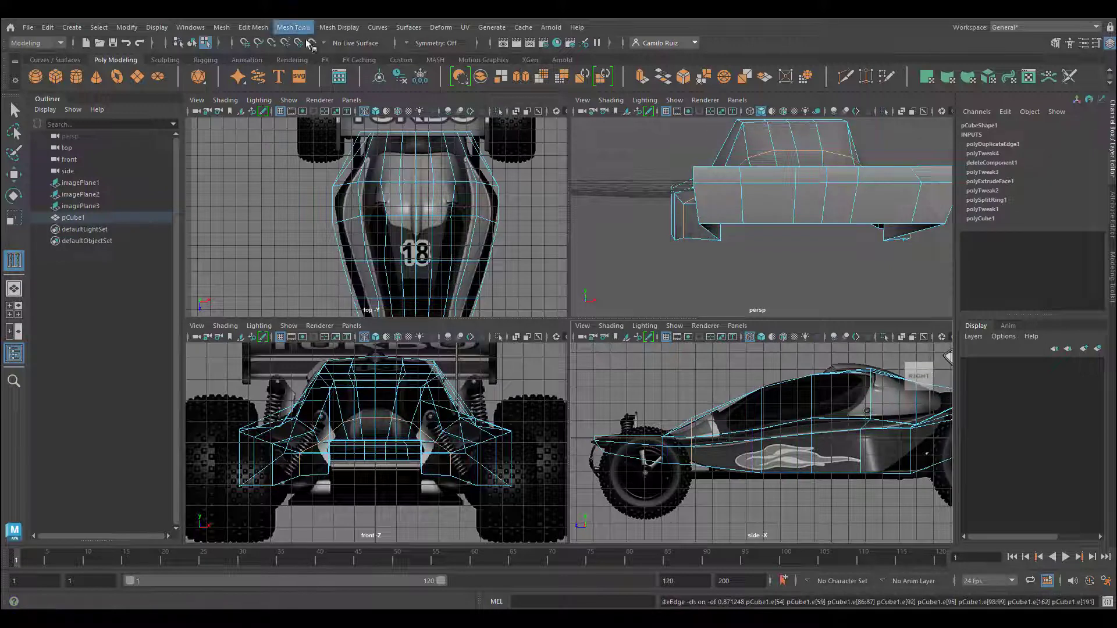
Insert an edge loop across the body just behind the windshield's base, using relative distance from edge
click(296, 27)
click(403, 117)
click(235, 192)
click(719, 434)
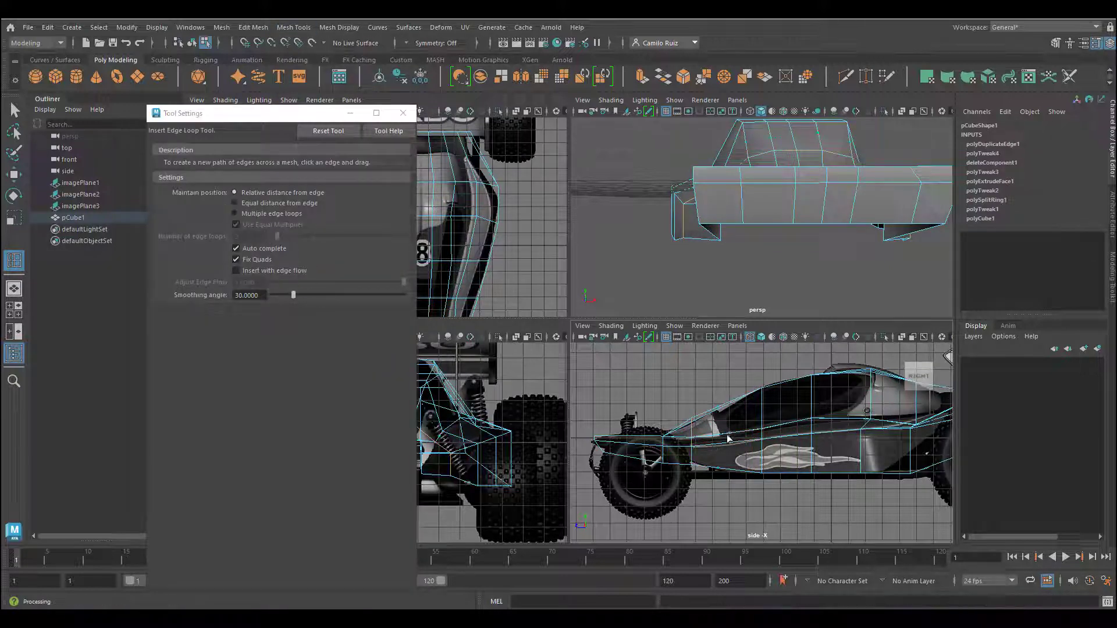
click(403, 113)
Select the new edge loop's lower vertices and shift them along the body's length in the side view
right_drag(722, 433, 675, 278)
click(15, 110)
drag(707, 423, 731, 482)
click(14, 175)
drag(690, 452, 735, 449)
Adjust the vertices along the windshield and canopy top slightly upward to follow the side reference
drag(682, 410, 699, 427)
drag(691, 392, 766, 401)
drag(762, 362, 762, 358)
drag(801, 363, 820, 386)
drag(811, 356, 811, 354)
mouse_move(708, 398)
mouse_down()
mouse_move(726, 420)
mouse_move(718, 384)
mouse_up()
Raise the body-line vertices at the rear side panel slightly in the side view
alt+middle_drag(857, 429, 772, 442)
scroll(819, 428, up, 3)
drag(862, 426, 877, 445)
drag(866, 414, 839, 444)
drag(867, 414, 868, 408)
Scale the vertices on both sides of the body's rear inward along X to match the top reference
alt+middle_drag(516, 252, 506, 291)
key(r)
drag(435, 220, 431, 221)
drag(314, 213, 327, 228)
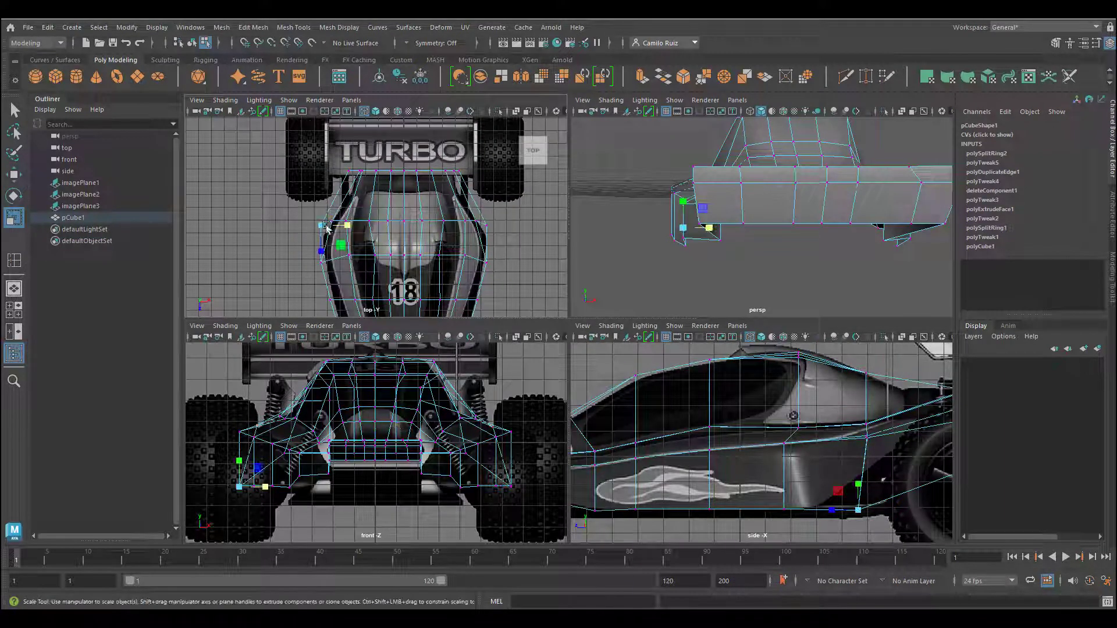
shift+drag(478, 213, 492, 230)
drag(434, 220, 431, 221)
Scale the rearmost row of vertices slightly inward along X in the top view
drag(480, 166, 339, 183)
drag(437, 171, 431, 171)
click(819, 248)
Return to object mode, turn on the body's smooth mesh preview, and examine it from several angles
scroll(819, 248, down, 6)
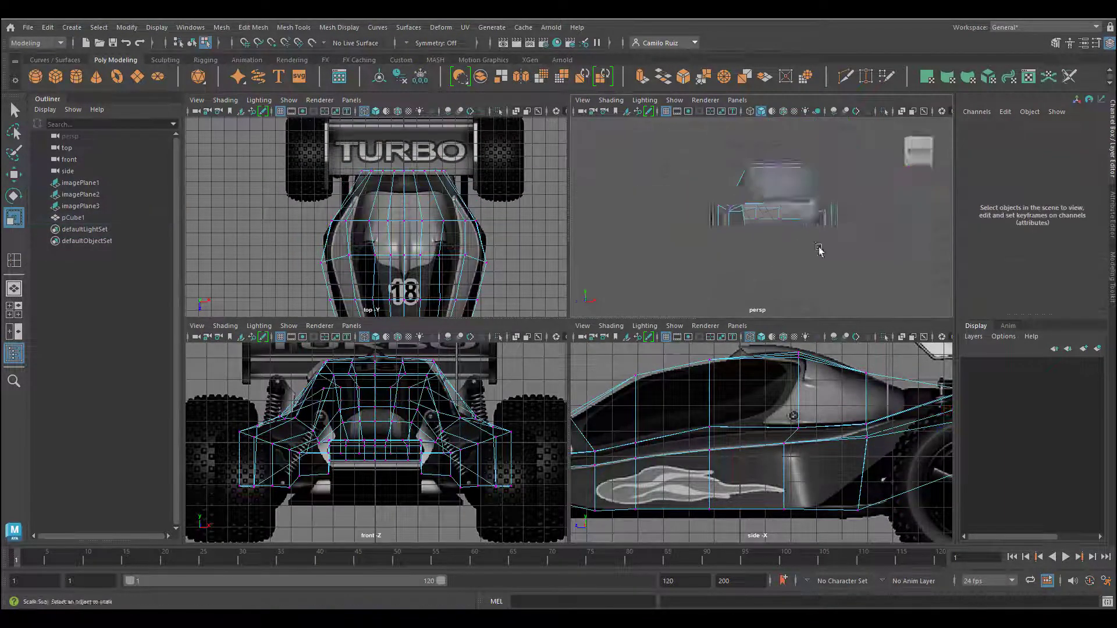
alt+drag(820, 249, 795, 194)
key(F8)
click(847, 229)
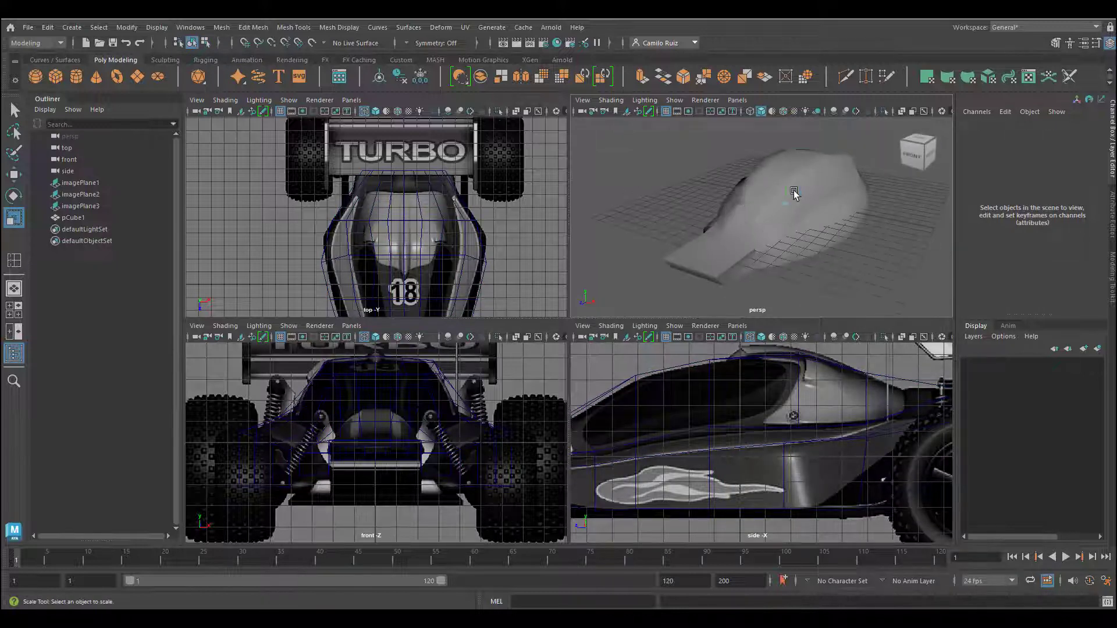
click(795, 194)
key(3)
click(699, 183)
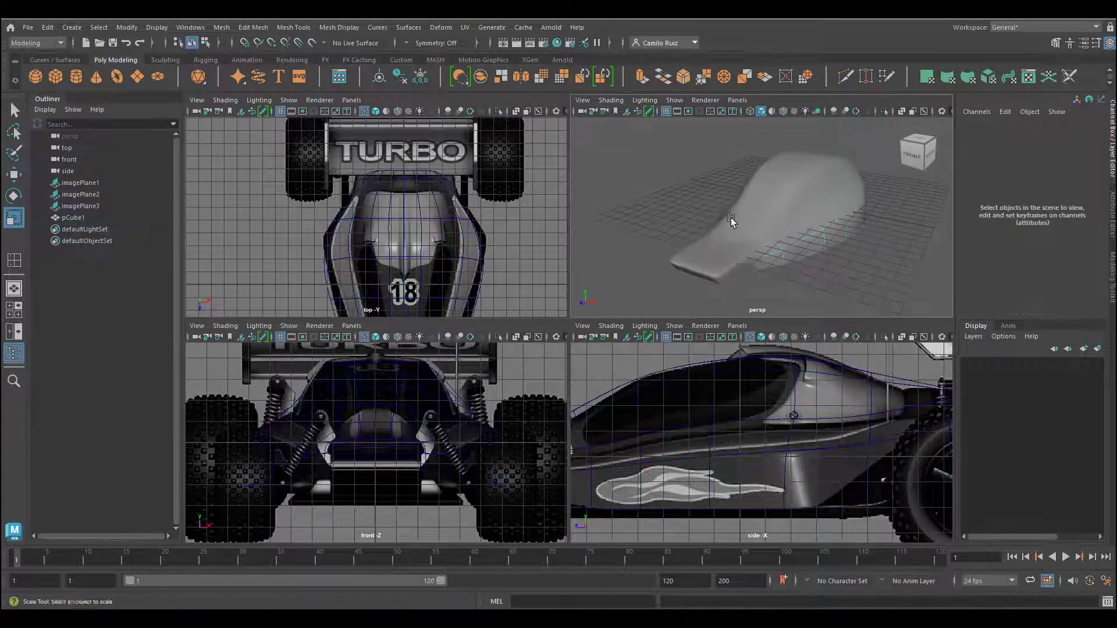
alt+drag(732, 219, 673, 239)
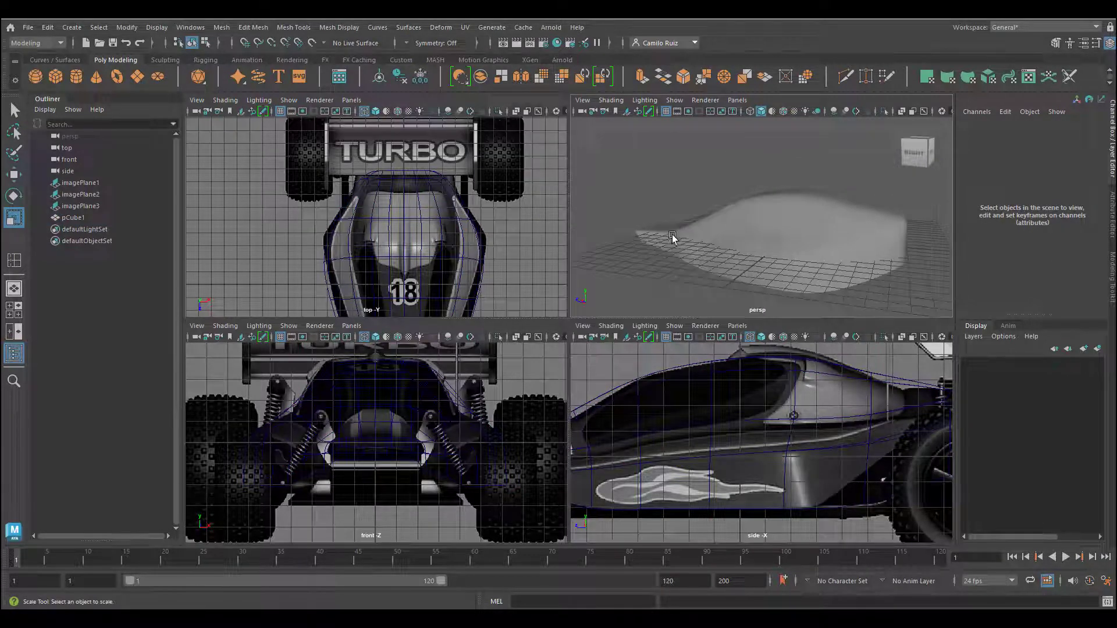
key(space)
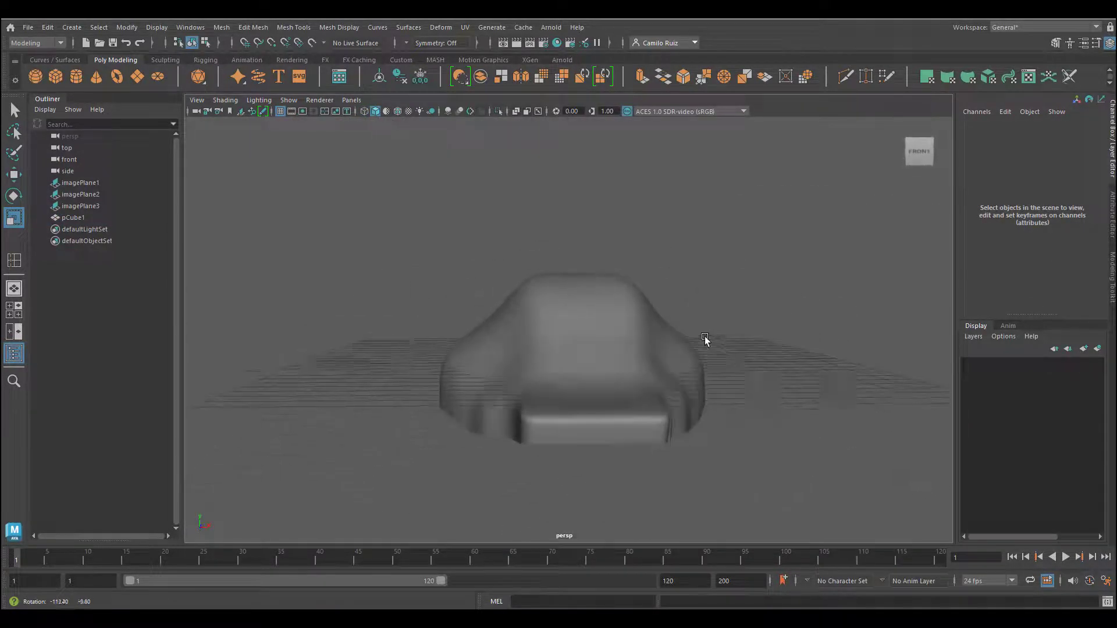
click(645, 332)
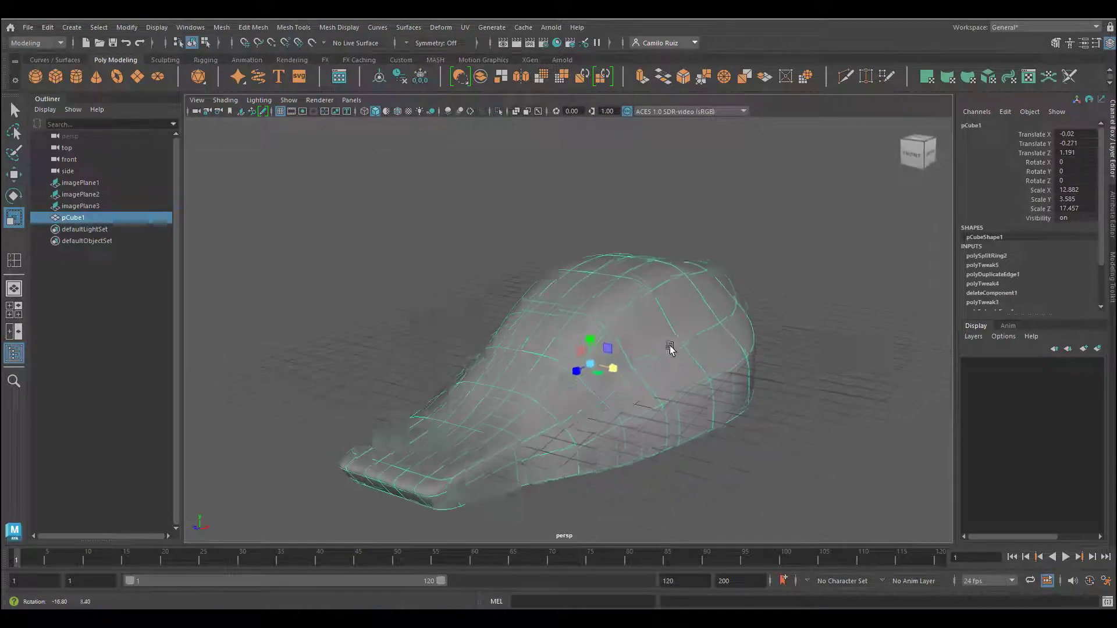